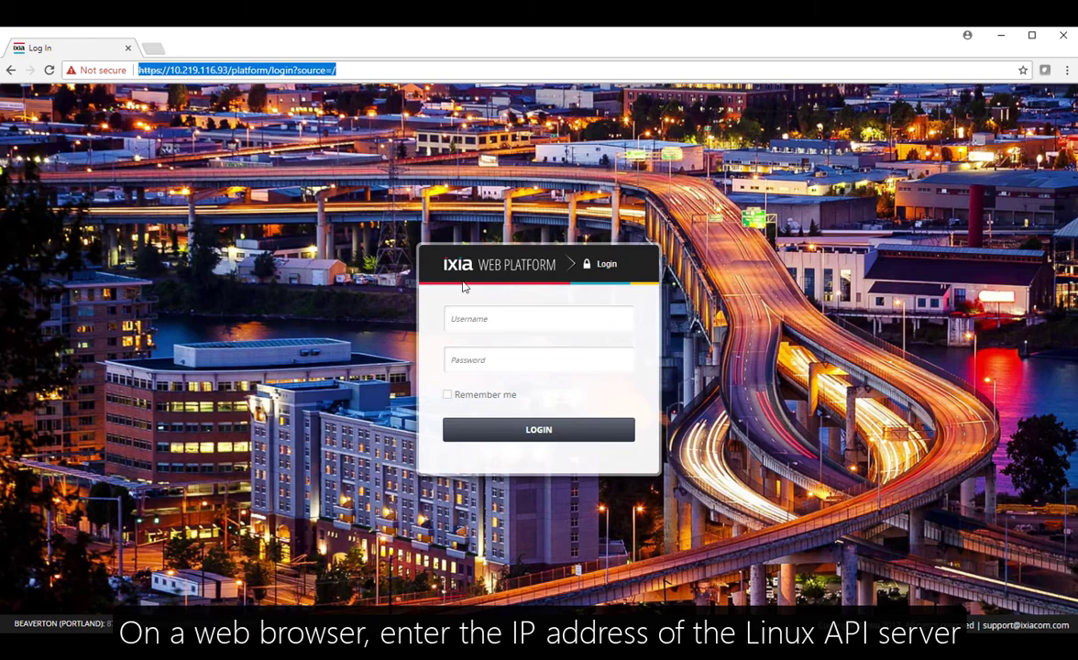
# - Log in as admin, open IxNetwork Web Edition and start a new API server session
pyautogui.click(517, 318)
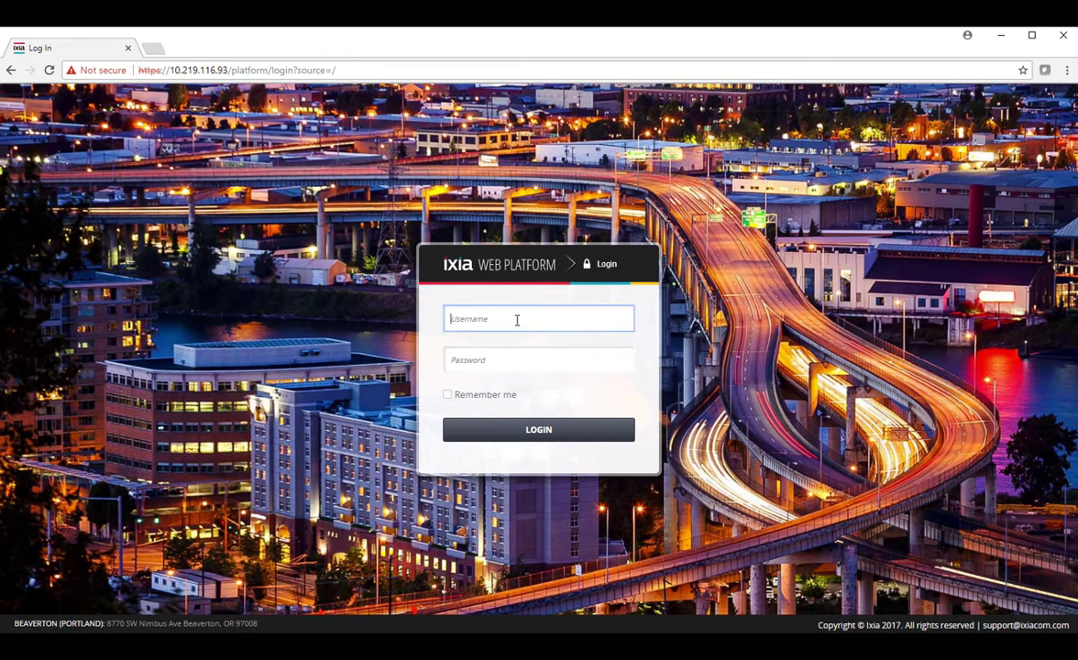
pyautogui.press('Tab')
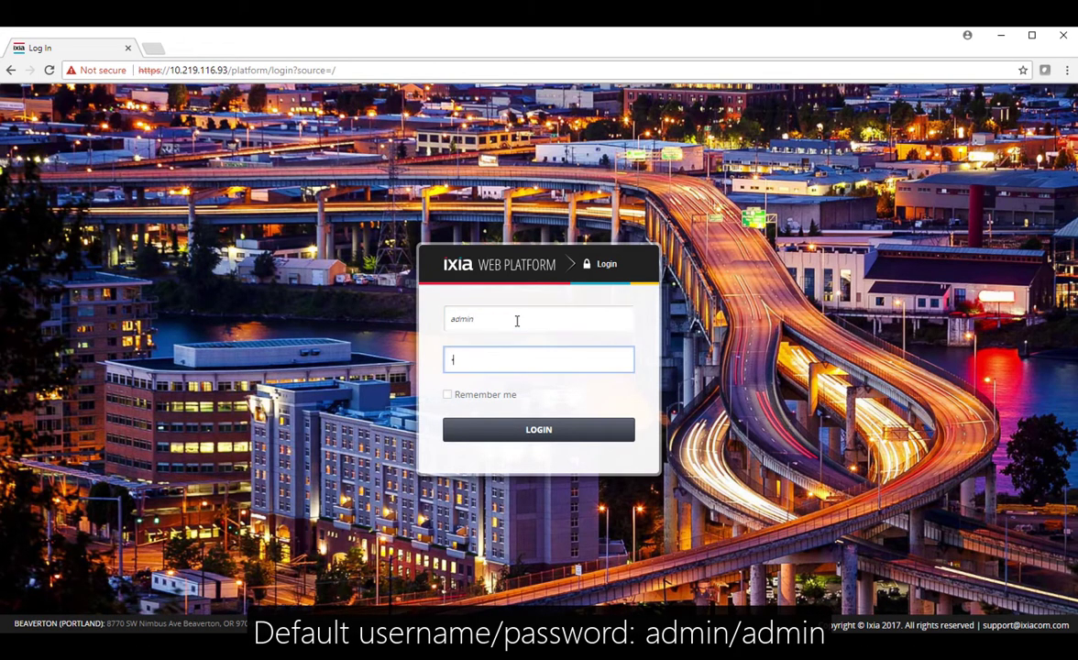
pyautogui.press('Return')
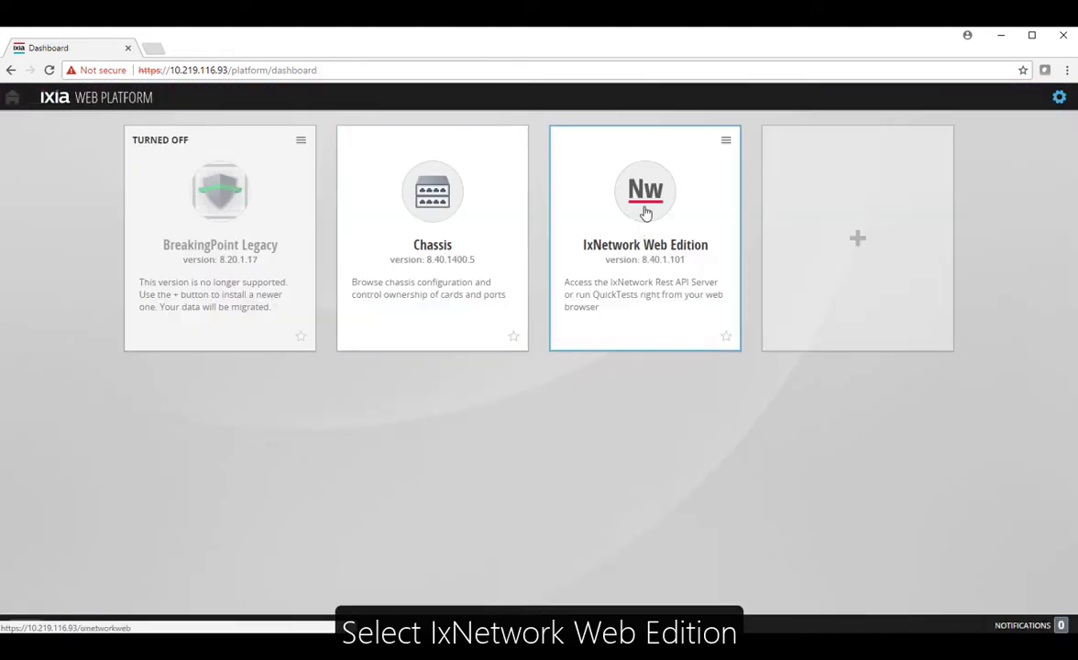
pyautogui.click(645, 212)
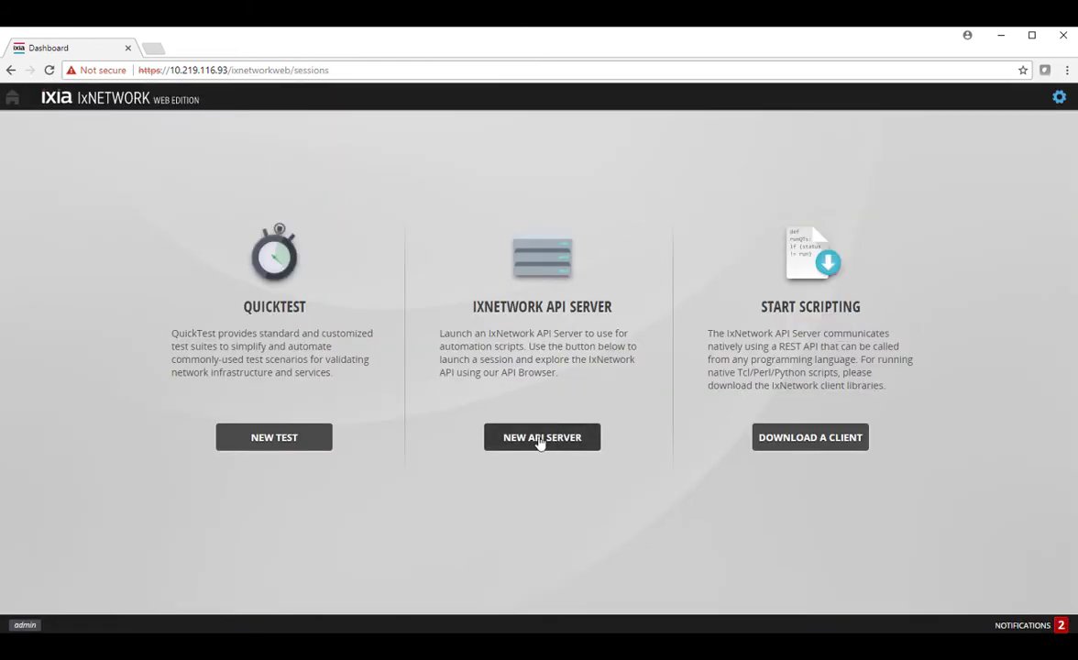
pyautogui.click(541, 440)
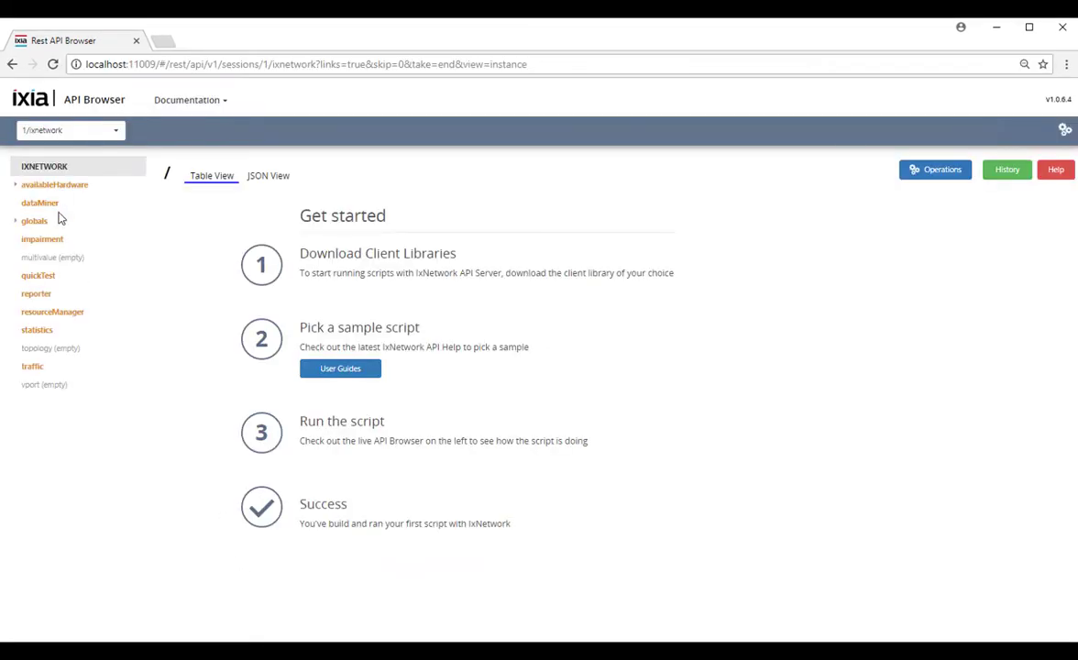
# - Search the IXNETWORK node's REST operations for newconfig, then close the list
pyautogui.click(55, 166)
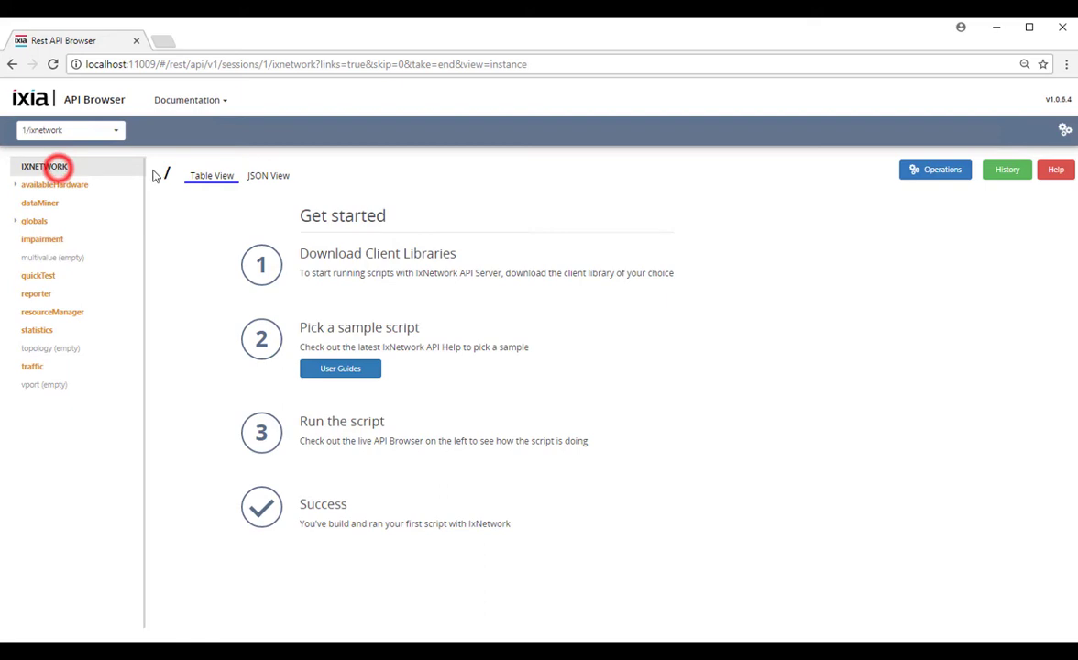
pyautogui.click(944, 170)
pyautogui.click(392, 231)
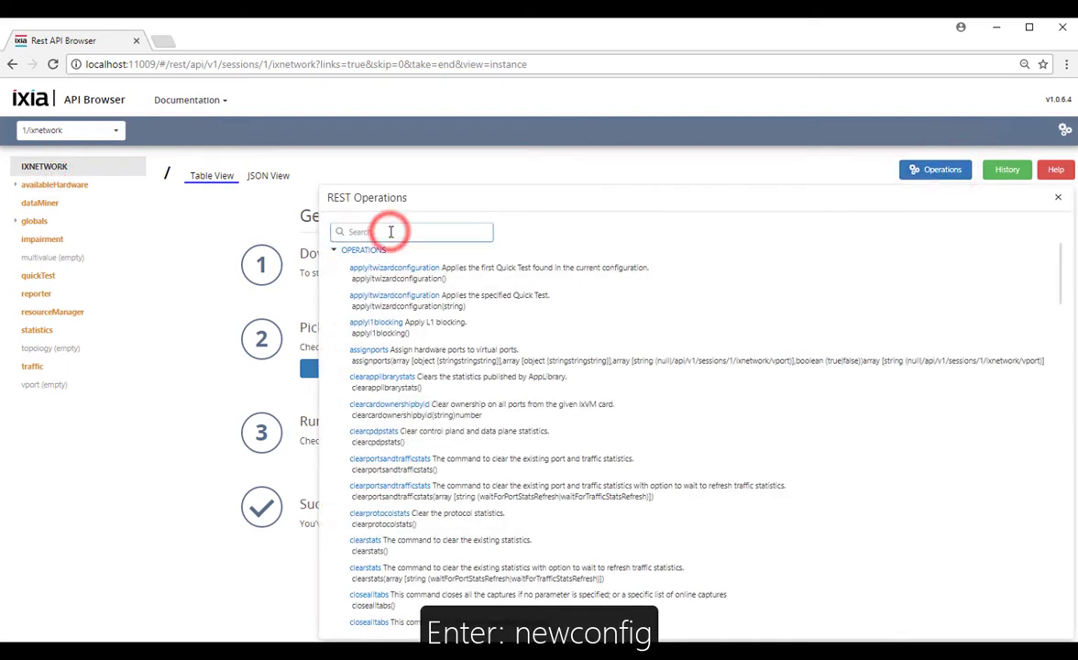
pyautogui.write('newconfig')
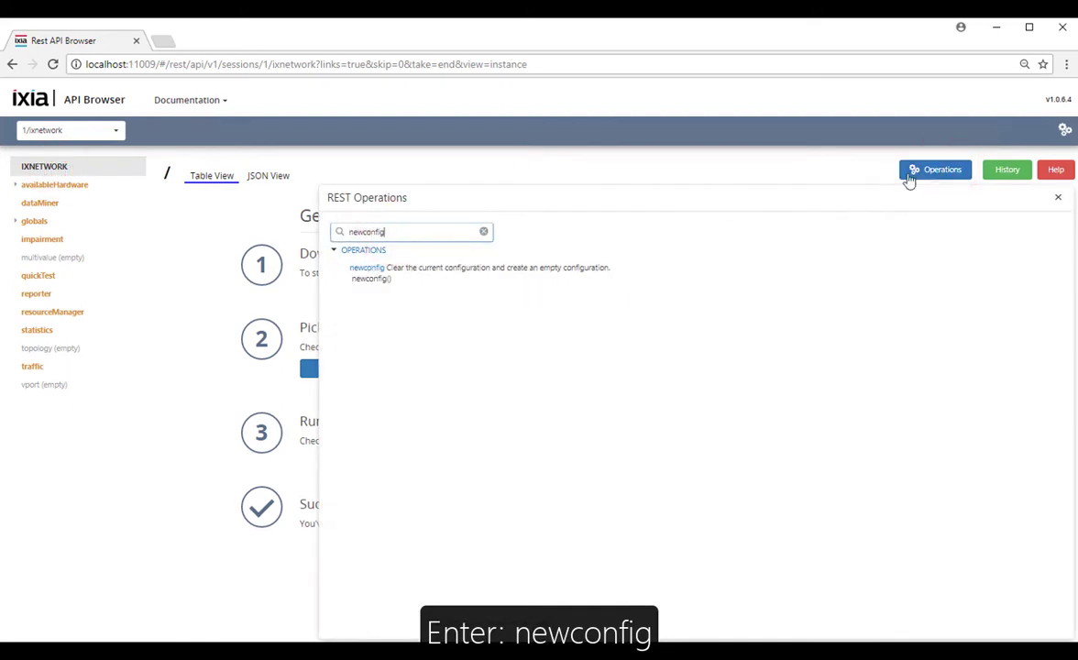
pyautogui.click(912, 176)
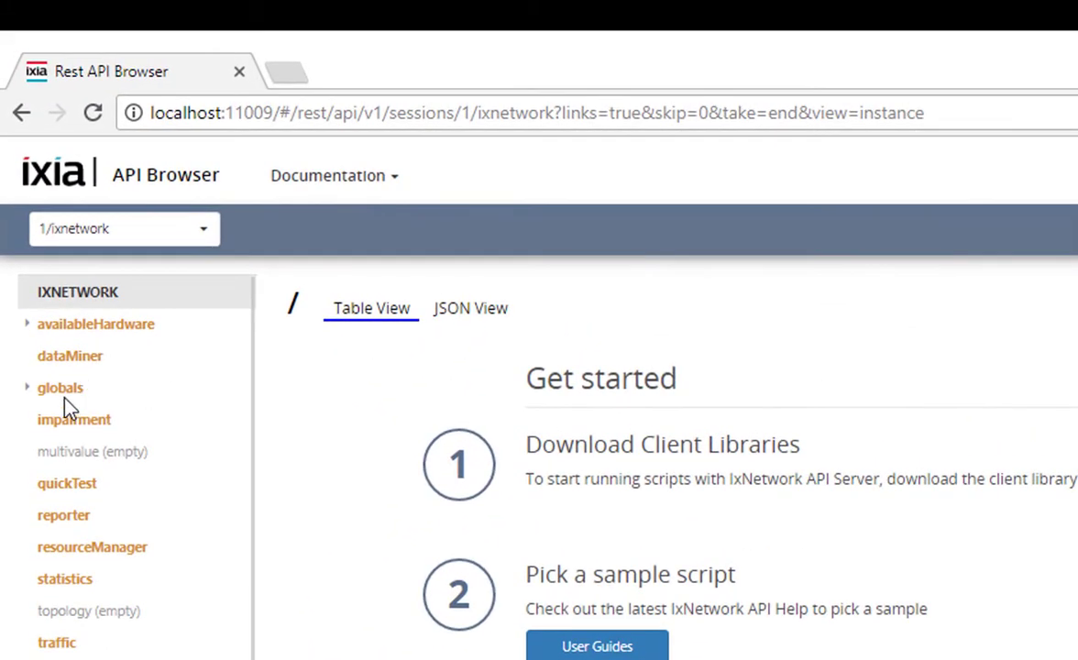
# - Set globals licensing to server 192.168.70.3 in subscription mode and submit
pyautogui.click(28, 387)
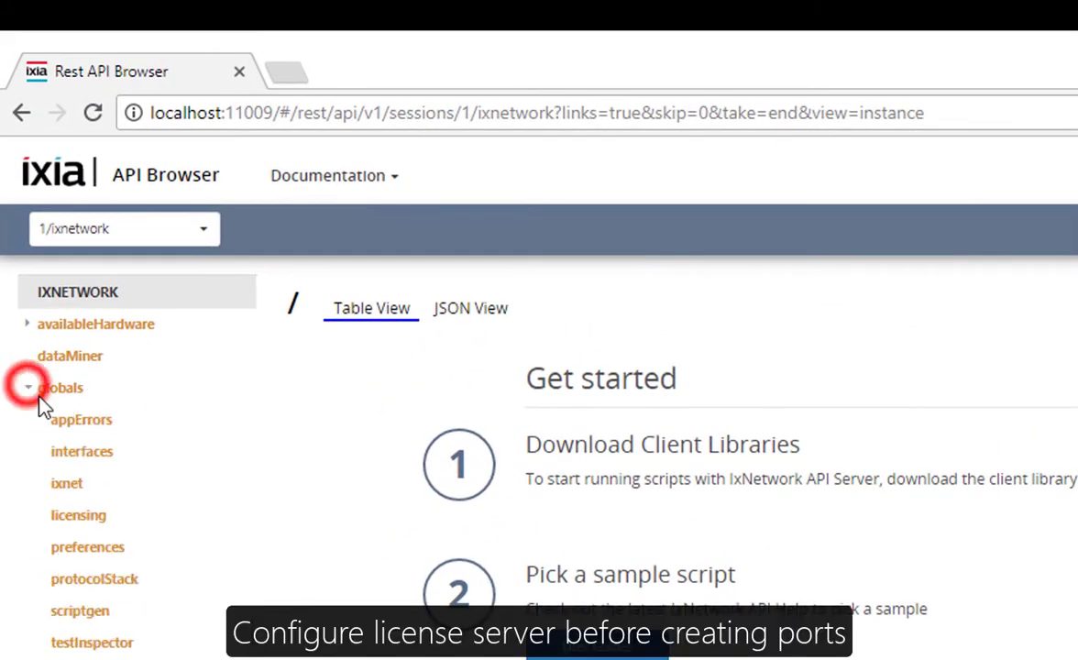
pyautogui.click(71, 523)
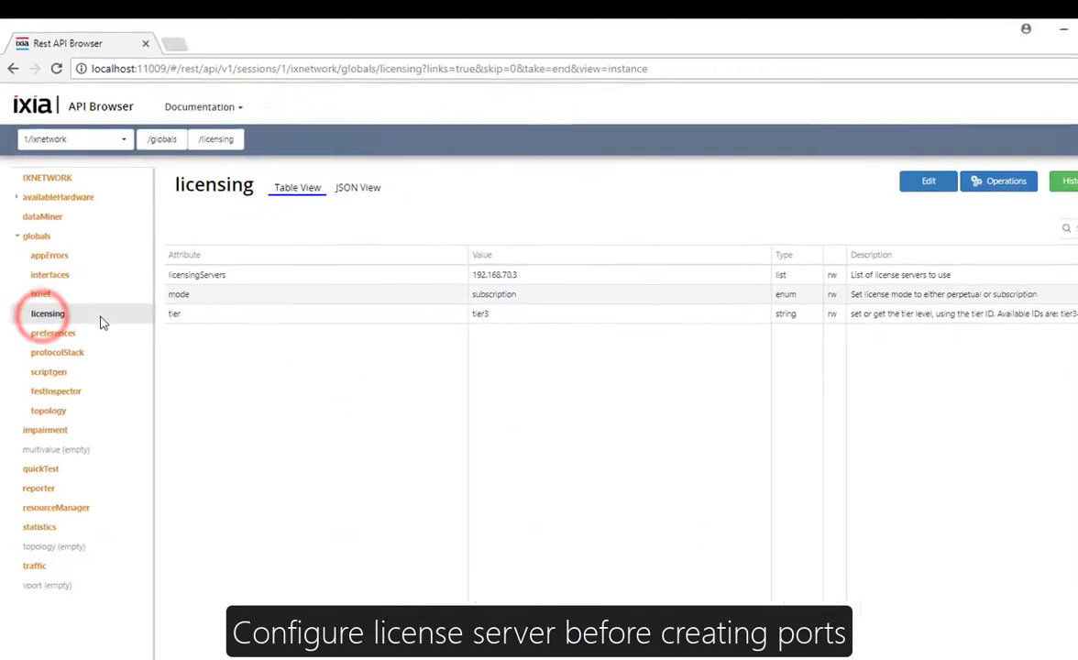
pyautogui.click(903, 174)
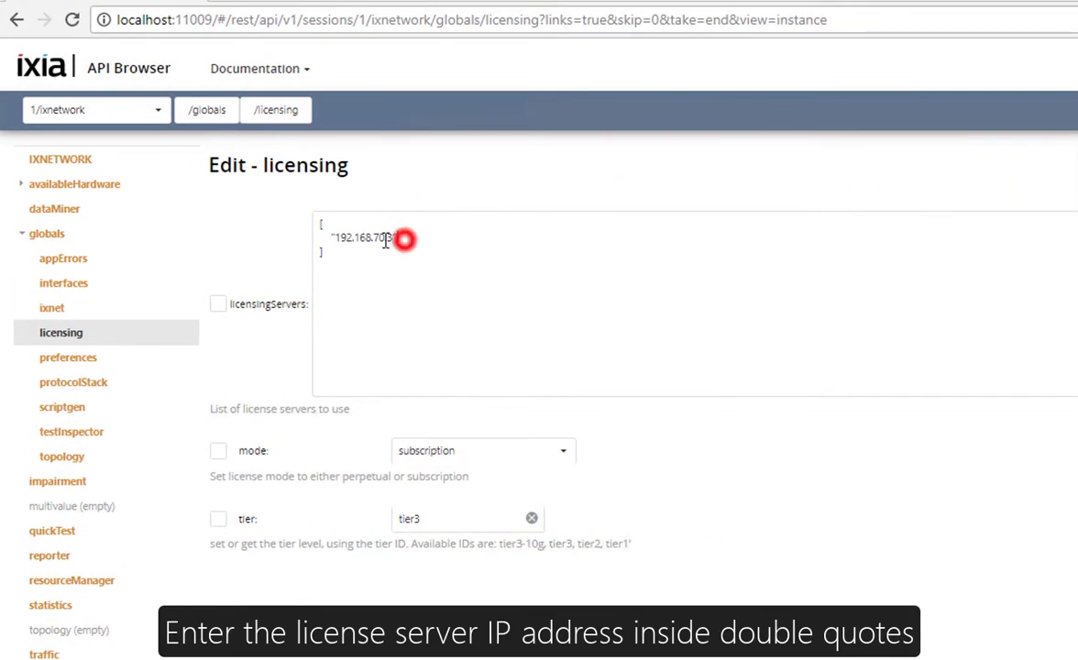
pyautogui.moveTo(385, 241); pyautogui.dragTo(329, 238)
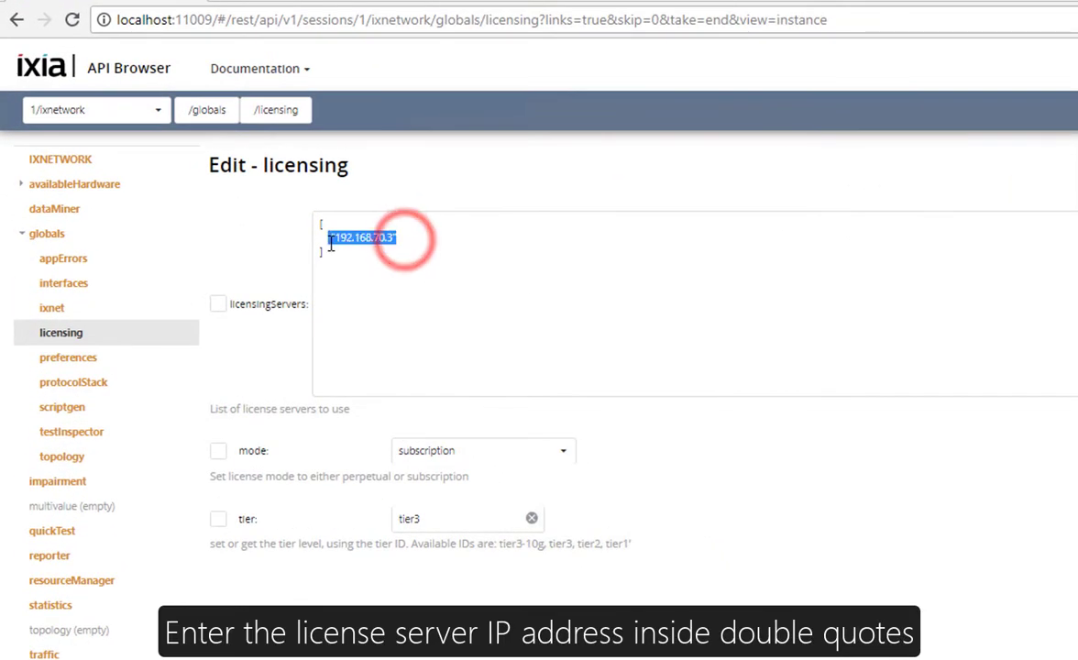
pyautogui.click(567, 454)
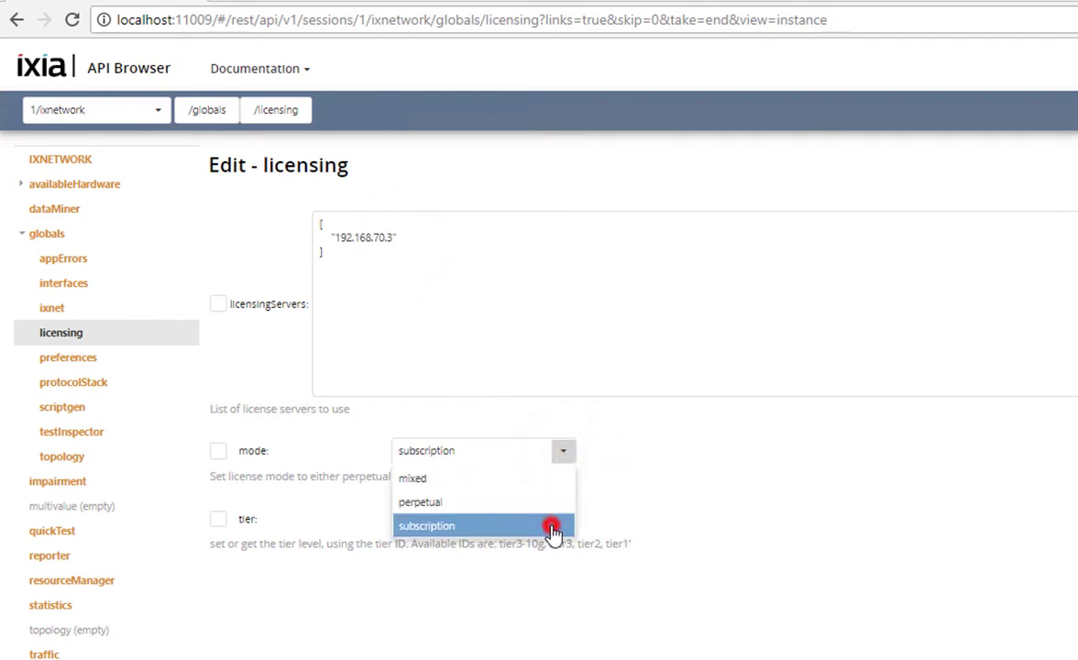
pyautogui.click(551, 527)
pyautogui.click(947, 596)
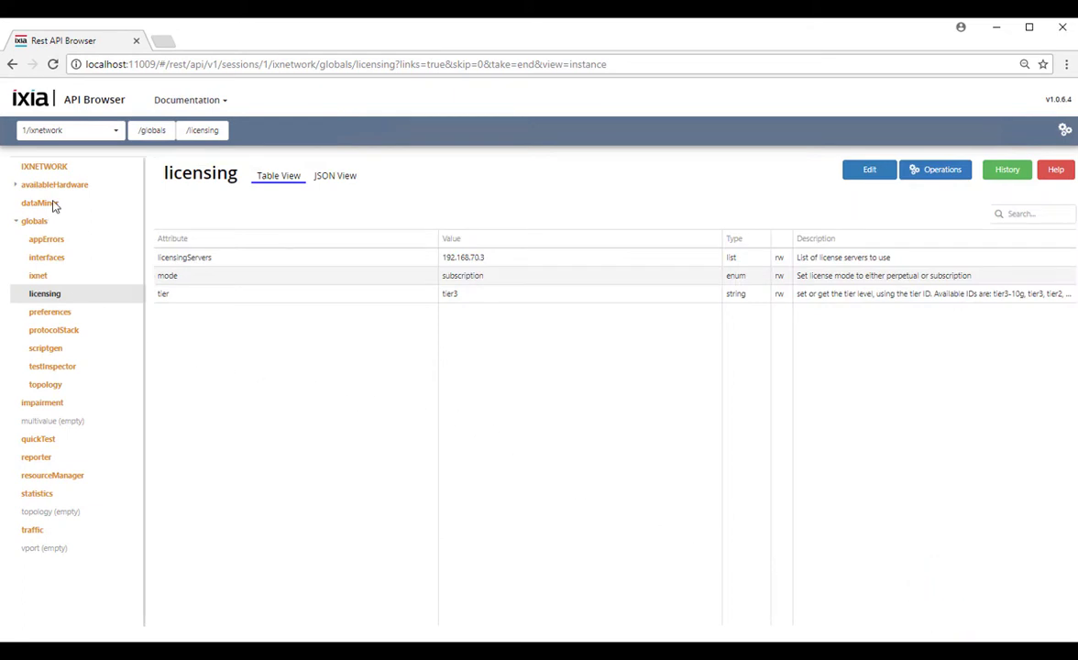
# - Add chassis with hostname 192.168.70.11 under availableHardware and commit it
pyautogui.click(14, 186)
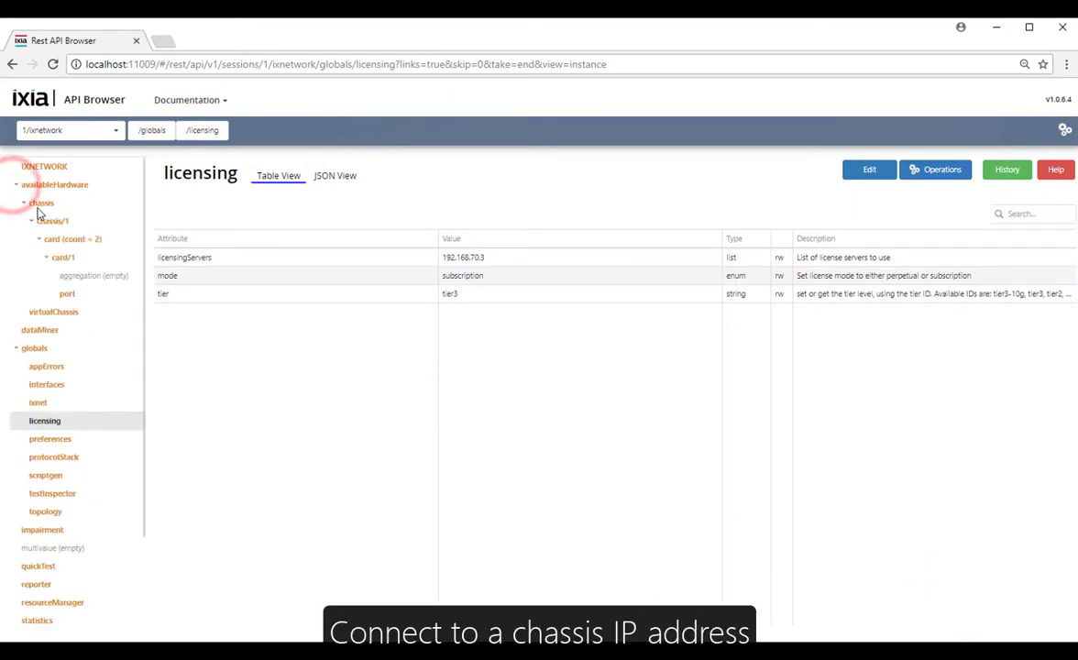
pyautogui.click(42, 203)
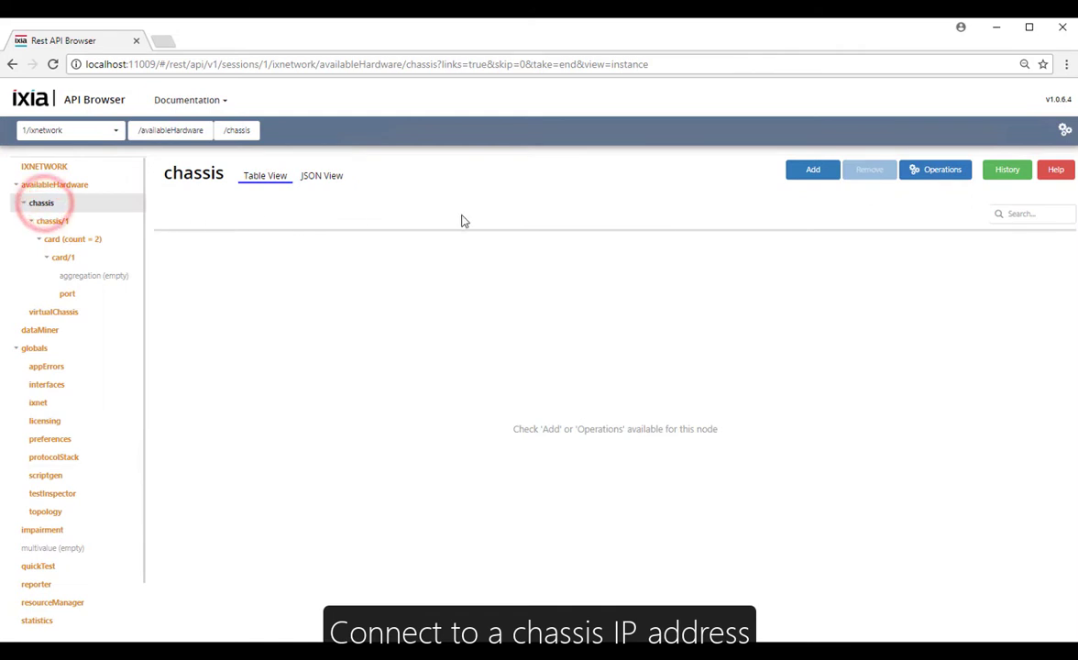
pyautogui.click(812, 173)
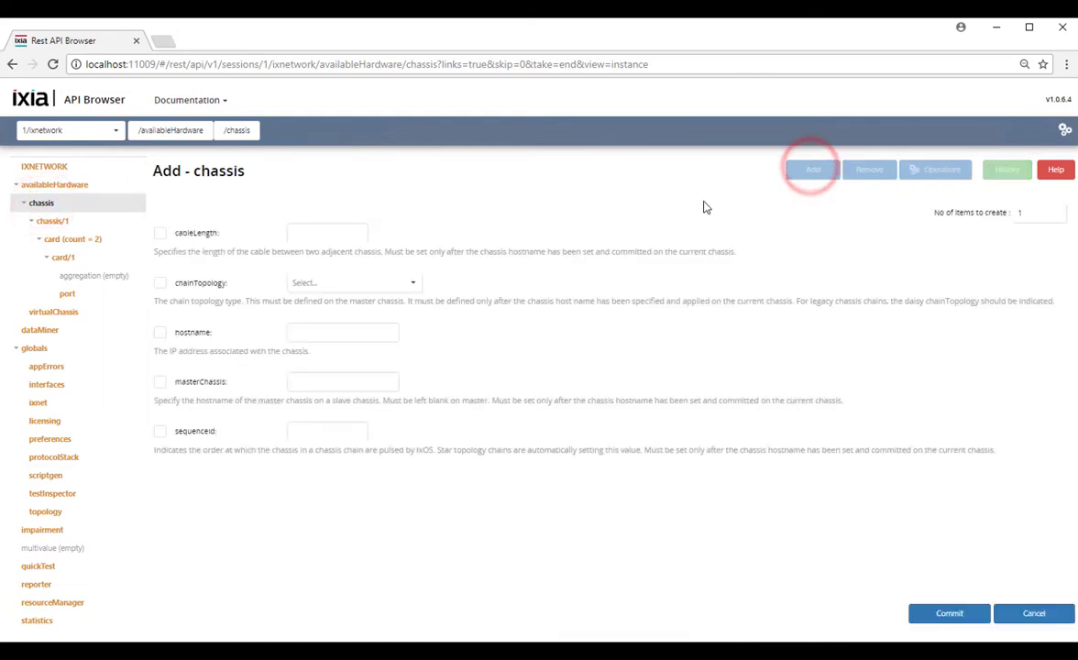
pyautogui.click(357, 335)
pyautogui.write('192.168.70.11')
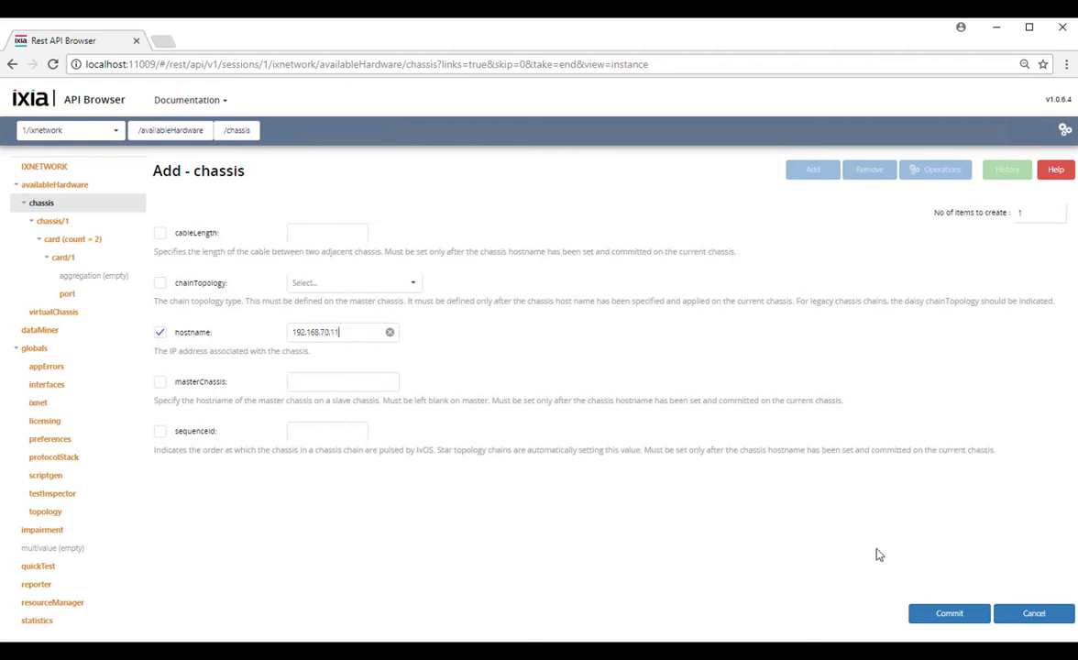
pyautogui.click(939, 614)
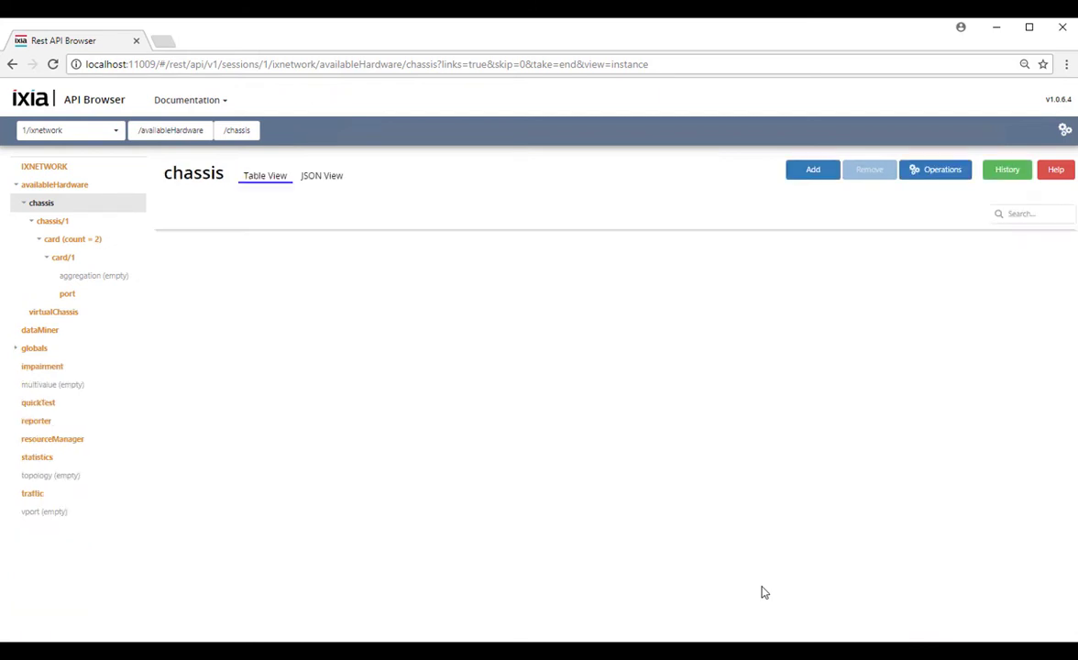
# - Check chassis/1's two cards, then open the empty vport list
pyautogui.click(211, 257)
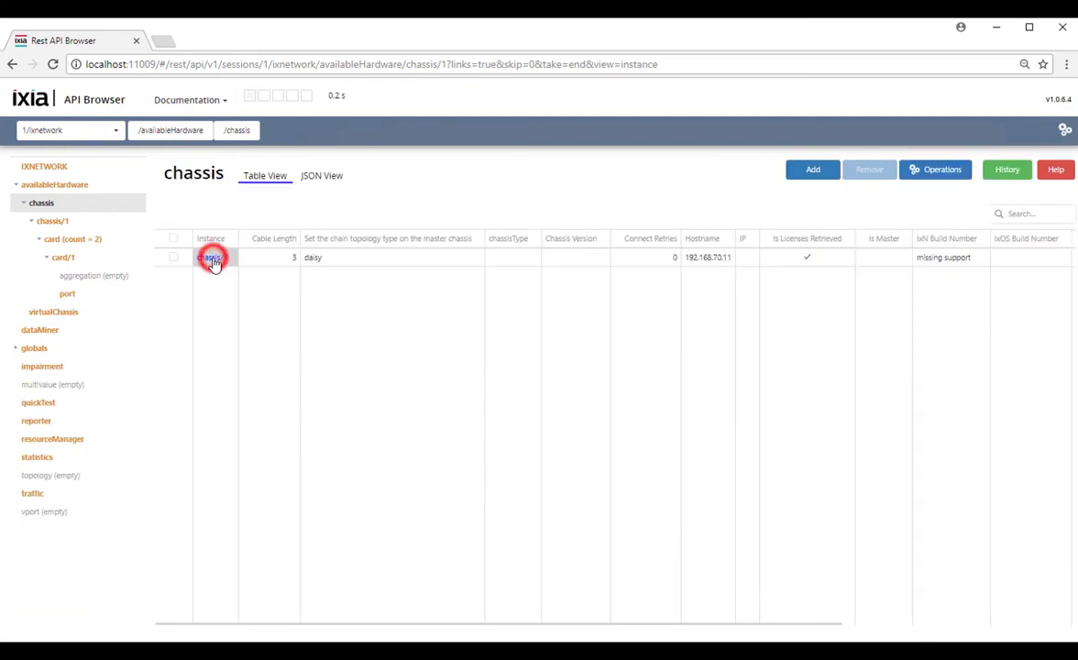
pyautogui.click(108, 240)
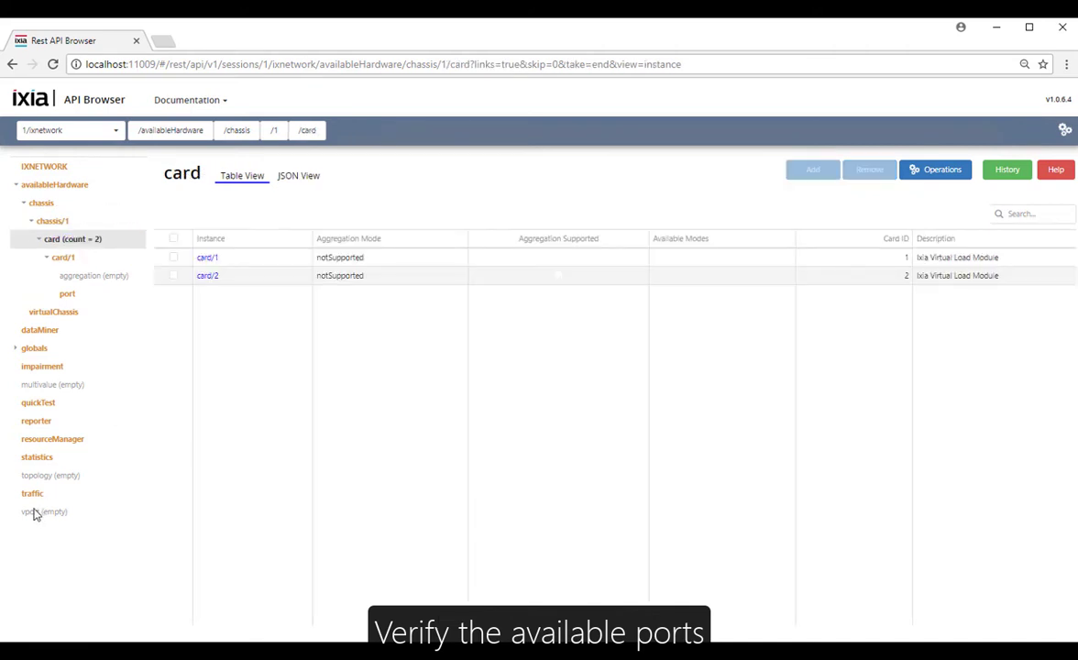
pyautogui.click(32, 513)
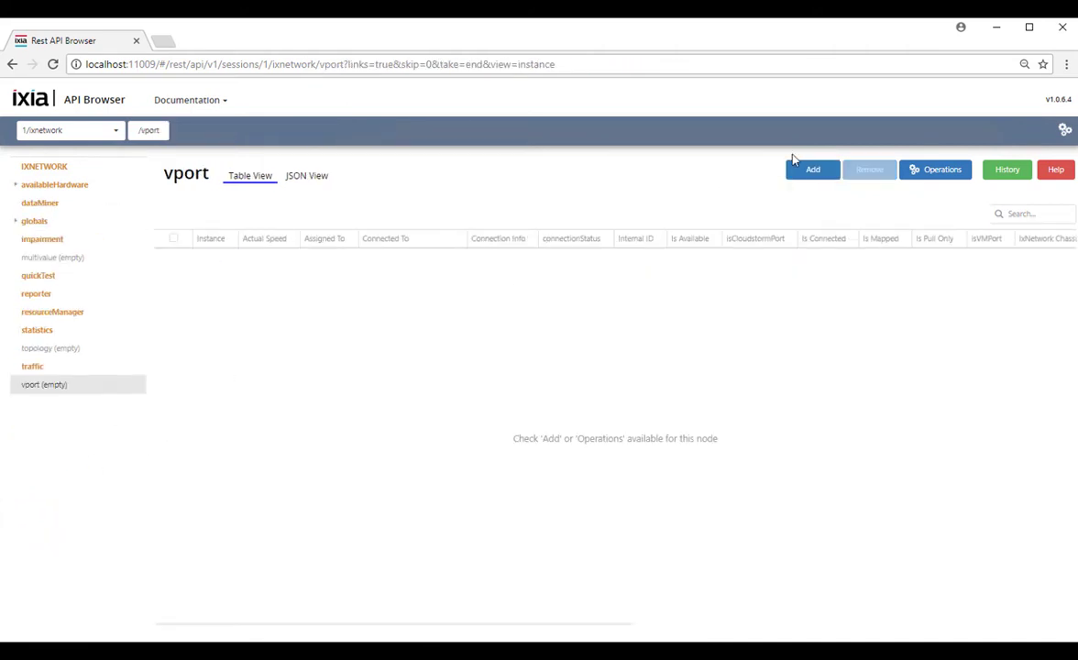
# - Add virtual ports Port 1 on card/1/port/1 and Port 2 on card/2/port/1
pyautogui.click(813, 171)
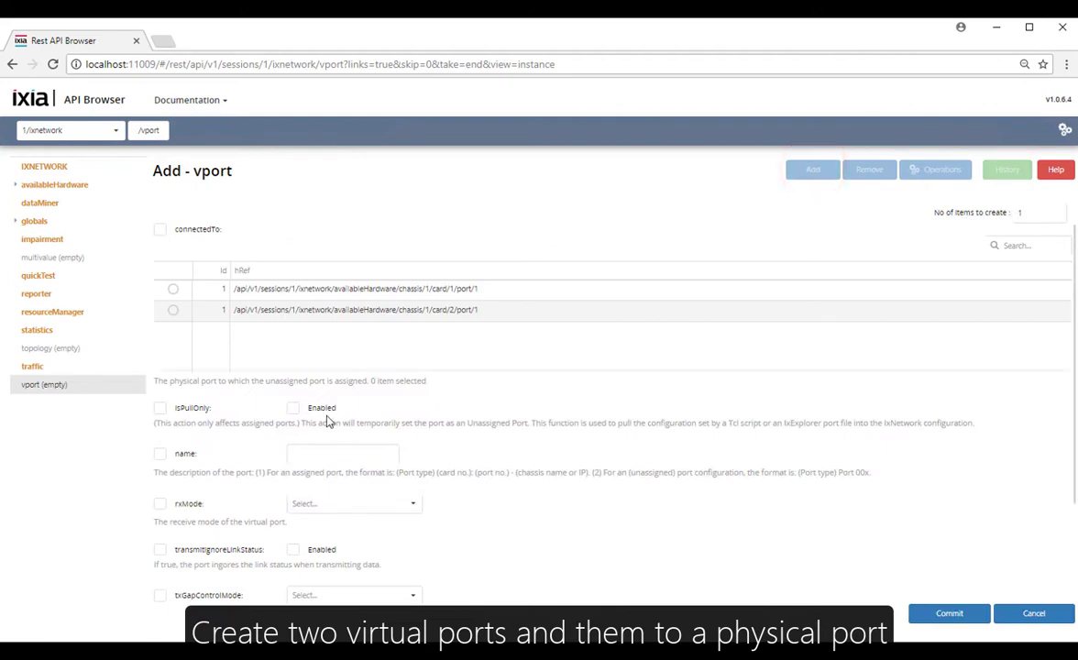
pyautogui.click(173, 290)
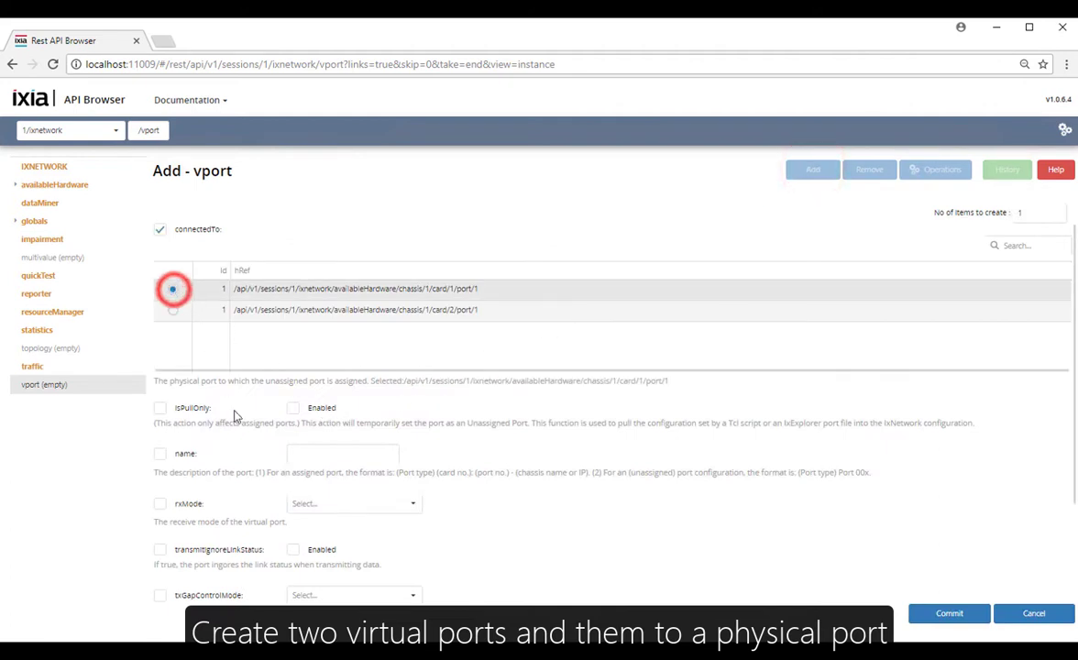
pyautogui.click(308, 452)
pyautogui.write('Port 1')
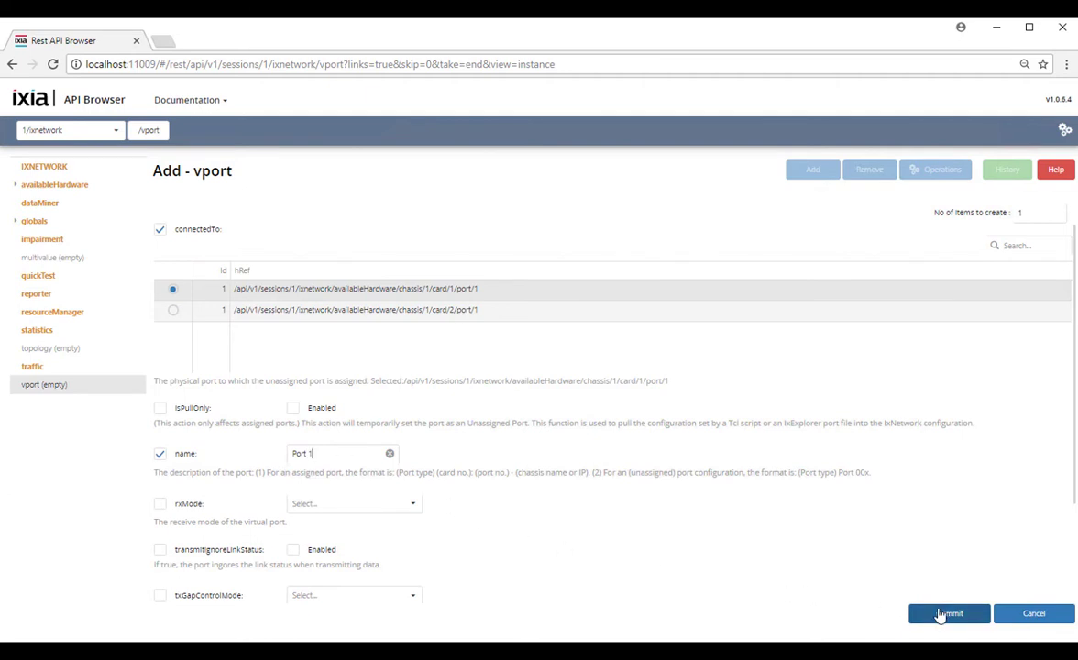
pyautogui.click(945, 613)
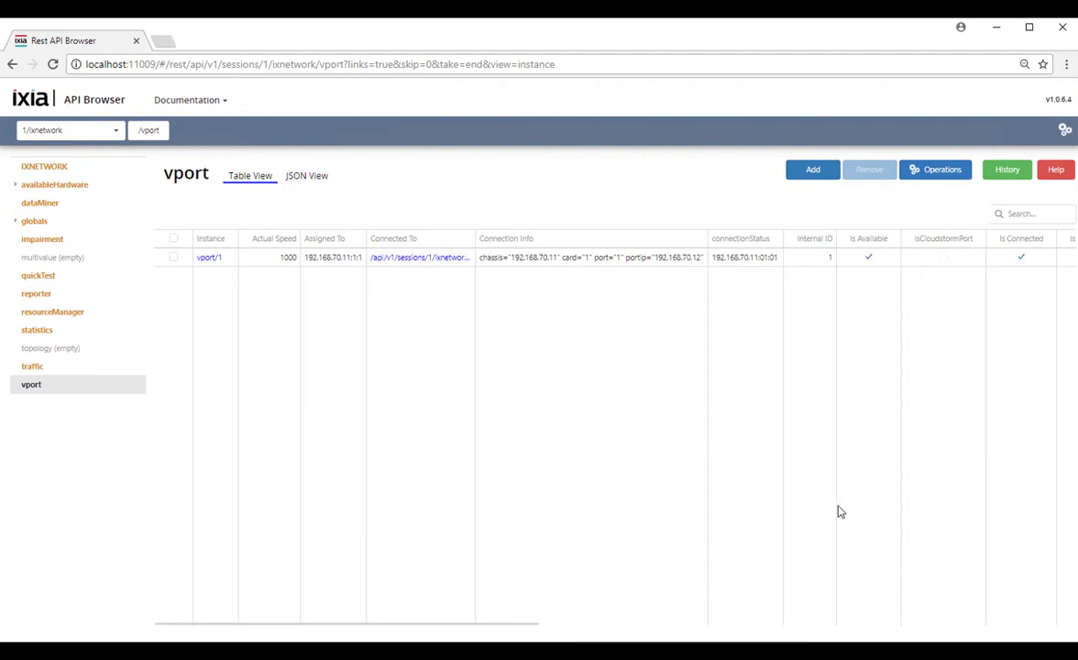
pyautogui.click(815, 172)
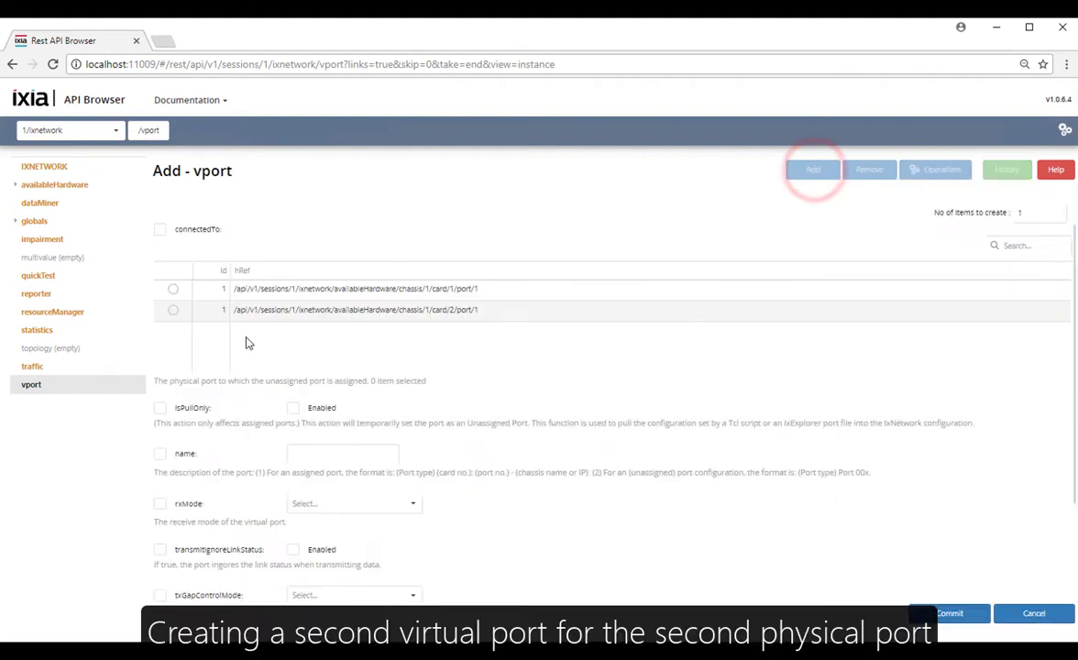
pyautogui.click(167, 311)
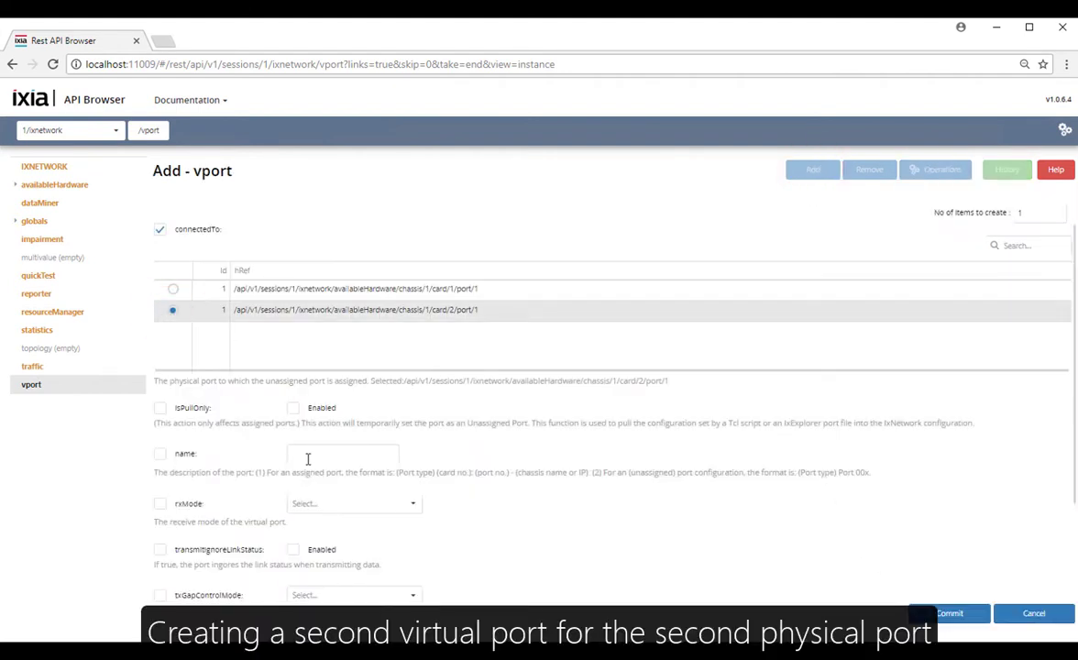
pyautogui.write('Port 2')
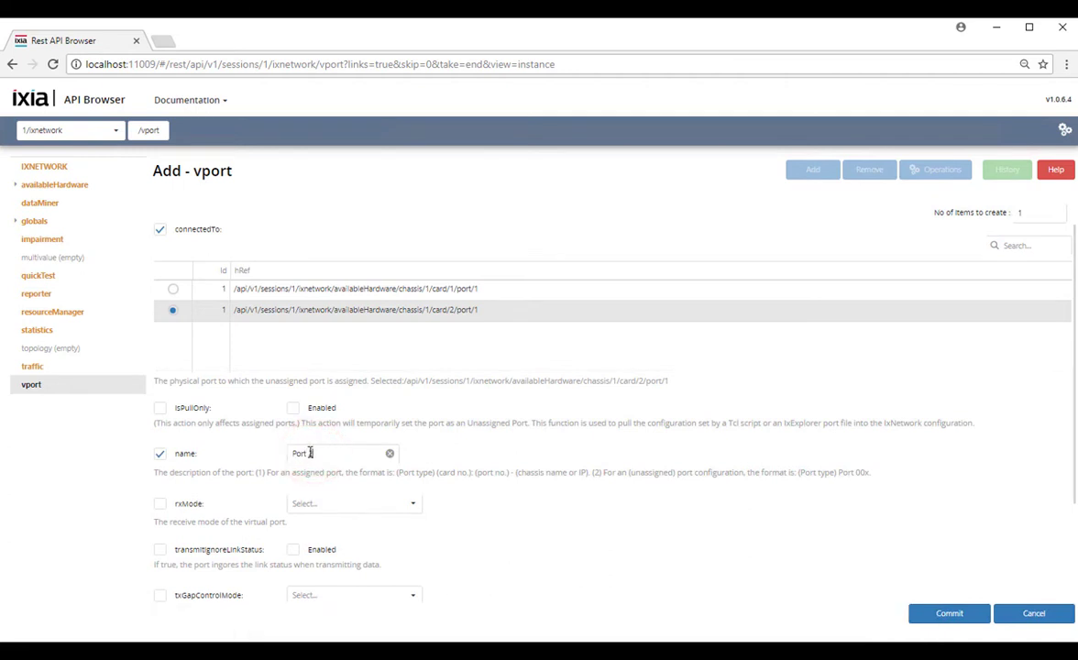
pyautogui.click(932, 619)
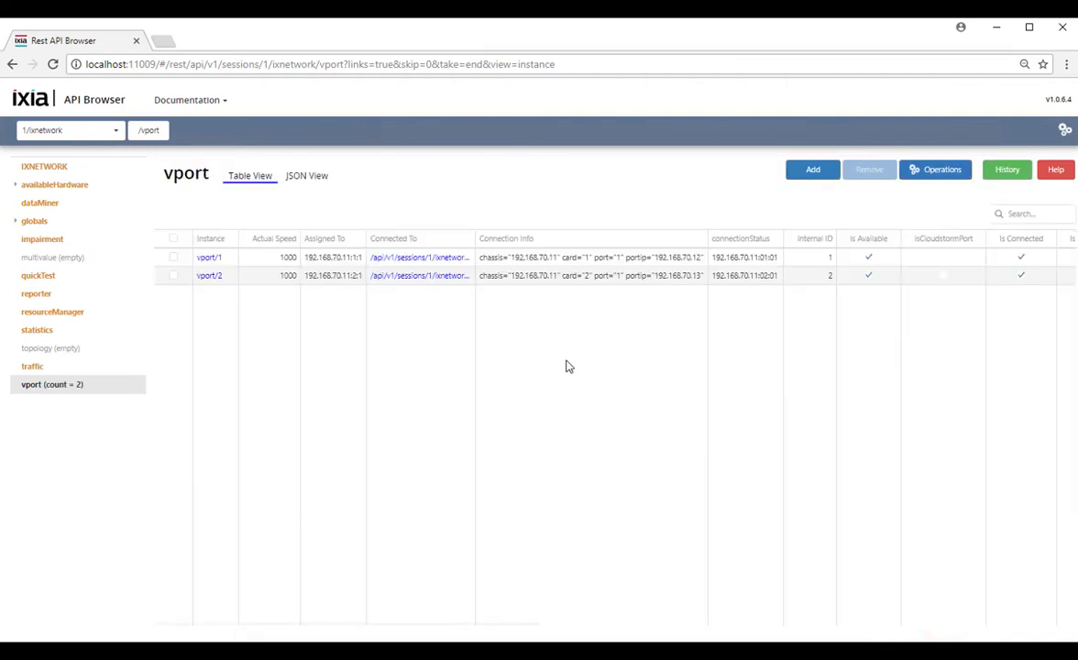
# - Add topologies on Port 1 and Port 2, then open topology/1's deviceGroup list
pyautogui.click(48, 351)
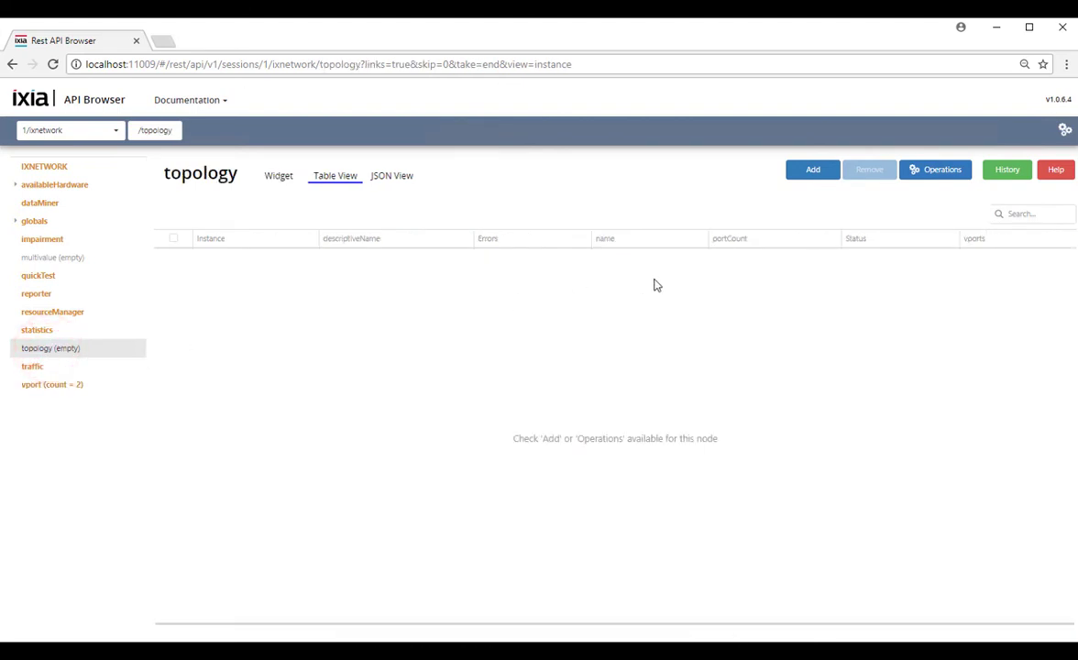
pyautogui.click(805, 173)
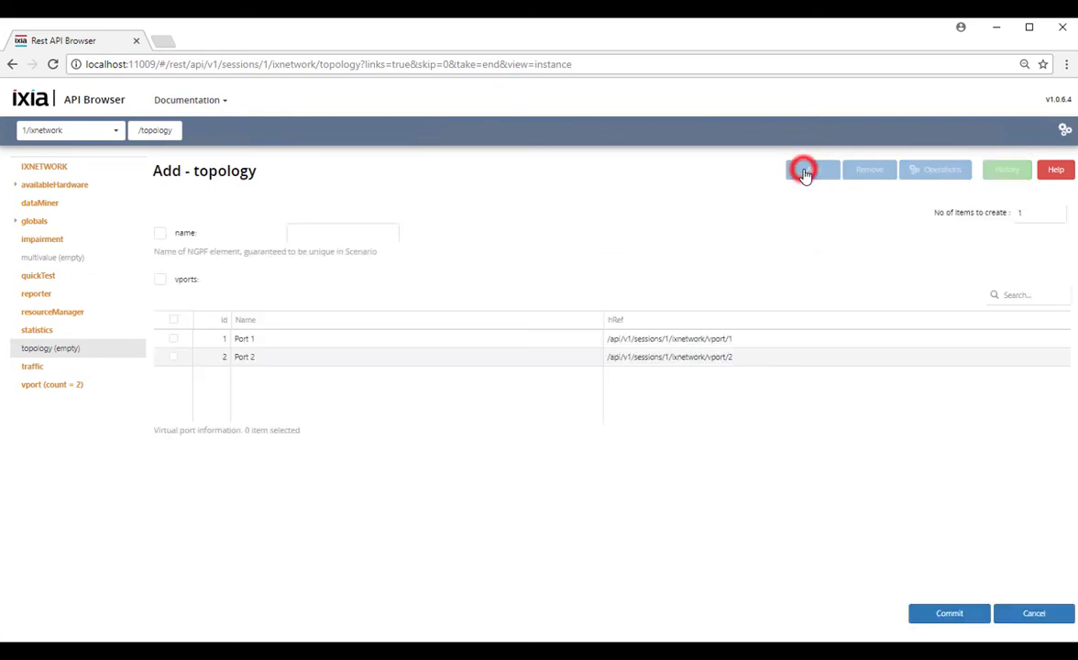
pyautogui.click(174, 340)
pyautogui.click(944, 610)
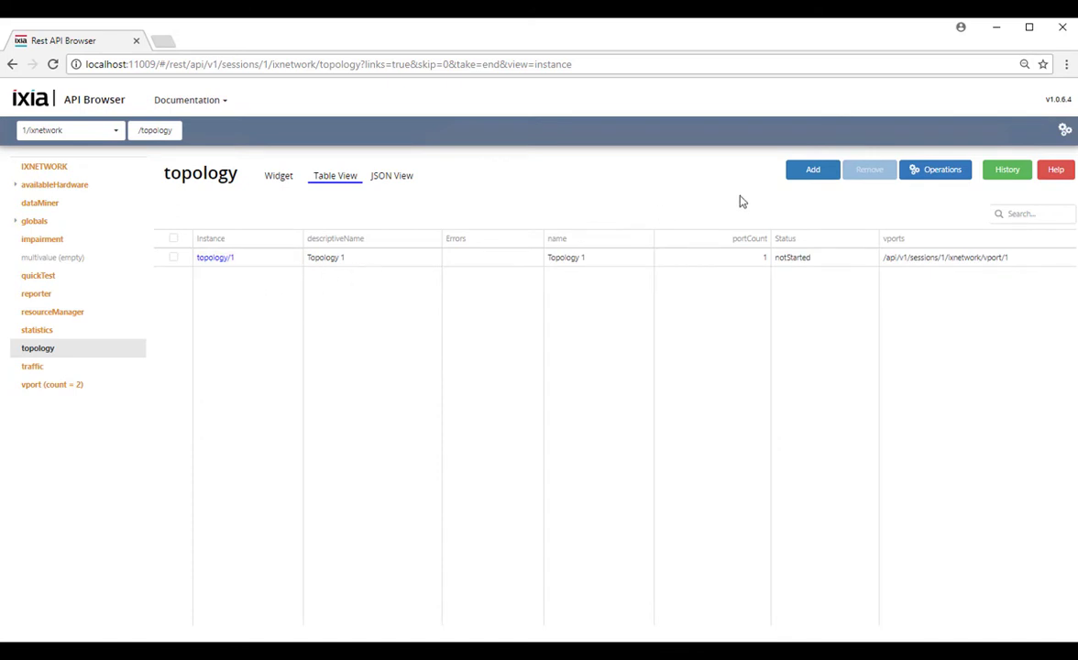
pyautogui.click(812, 171)
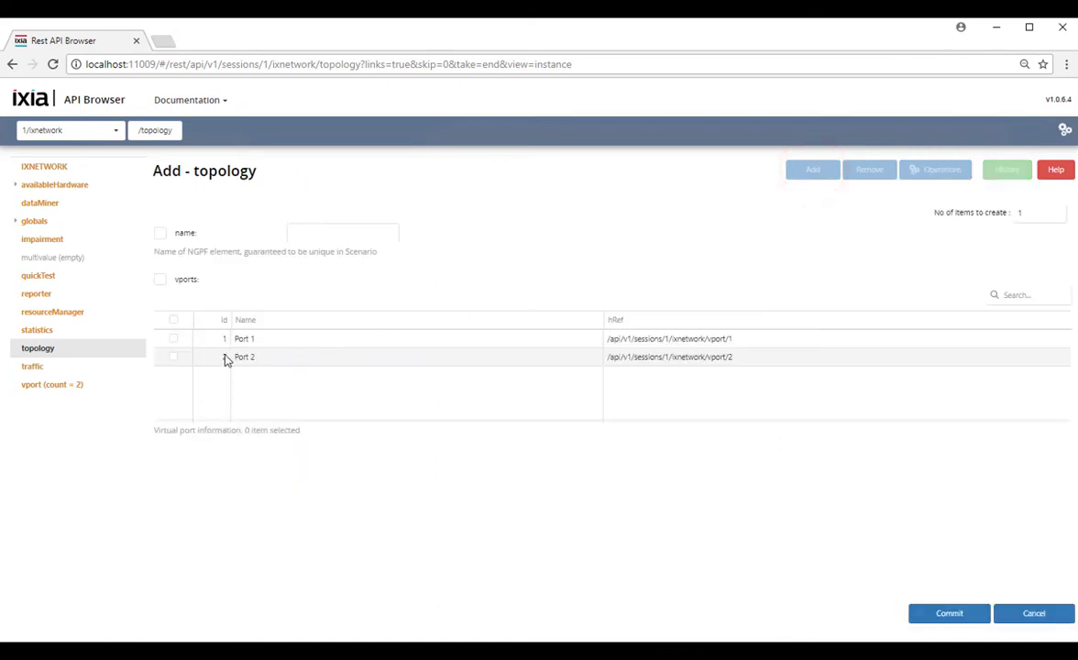
pyautogui.click(175, 357)
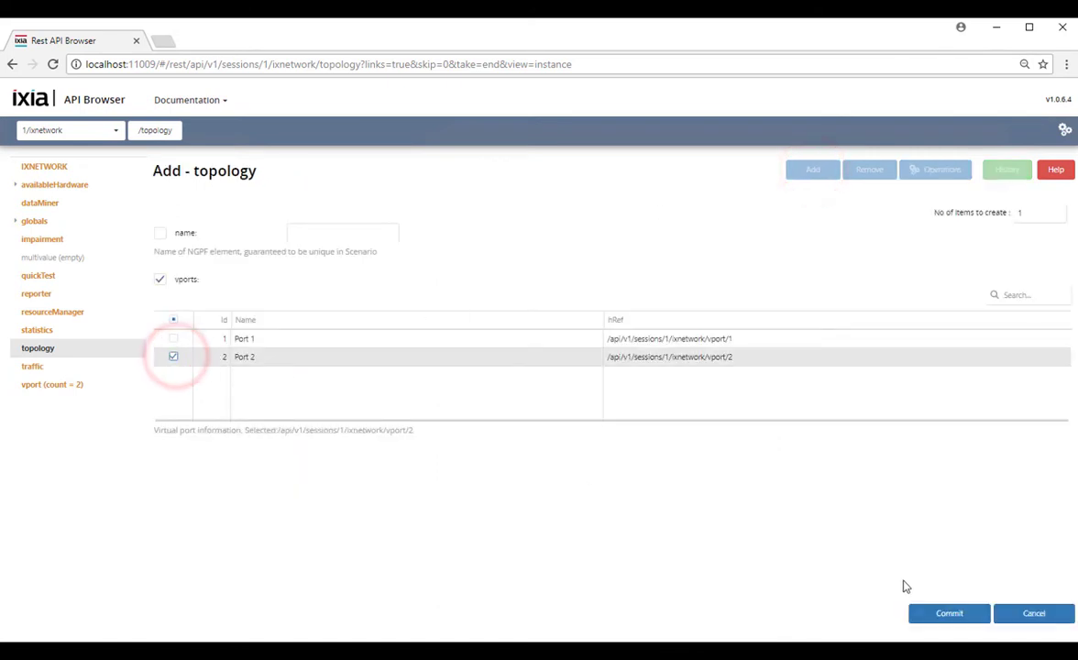
pyautogui.click(947, 613)
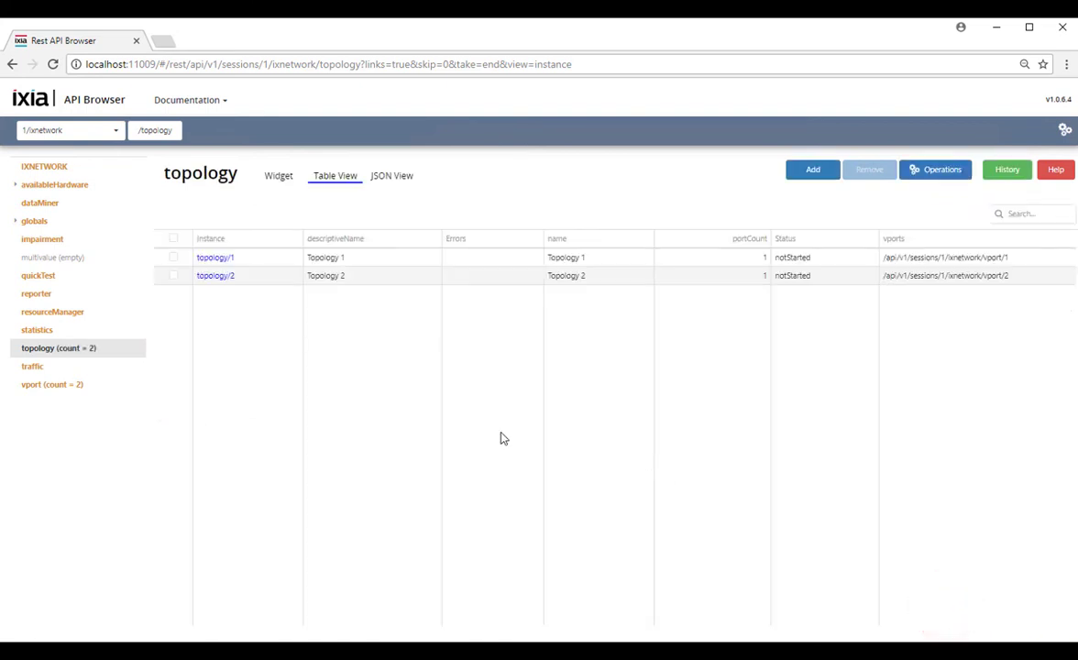
pyautogui.click(216, 259)
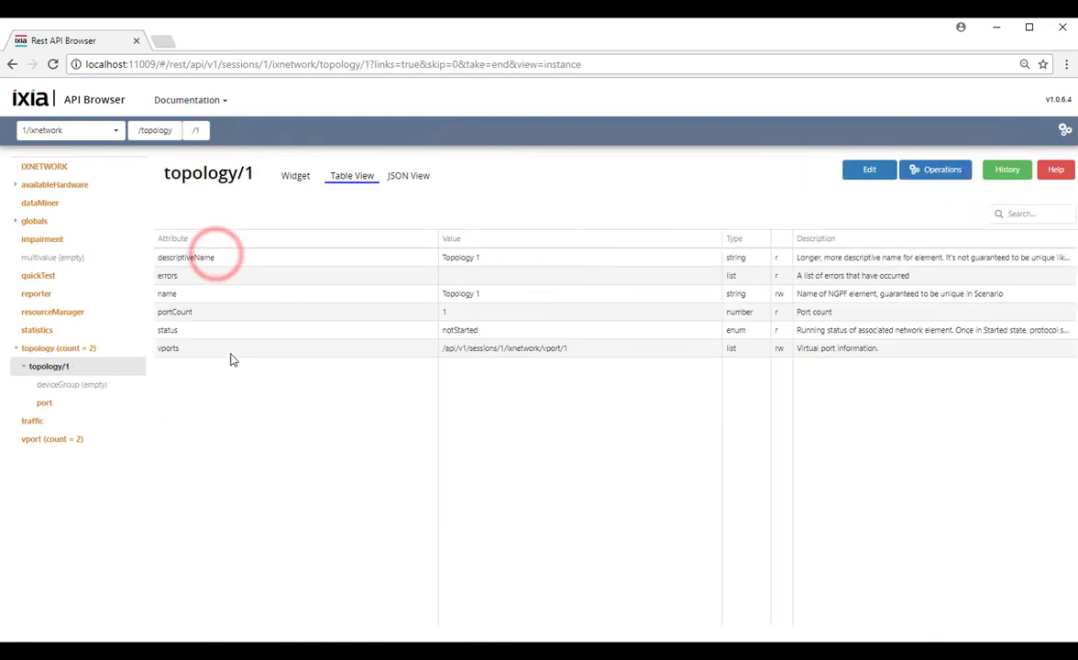
pyautogui.click(75, 385)
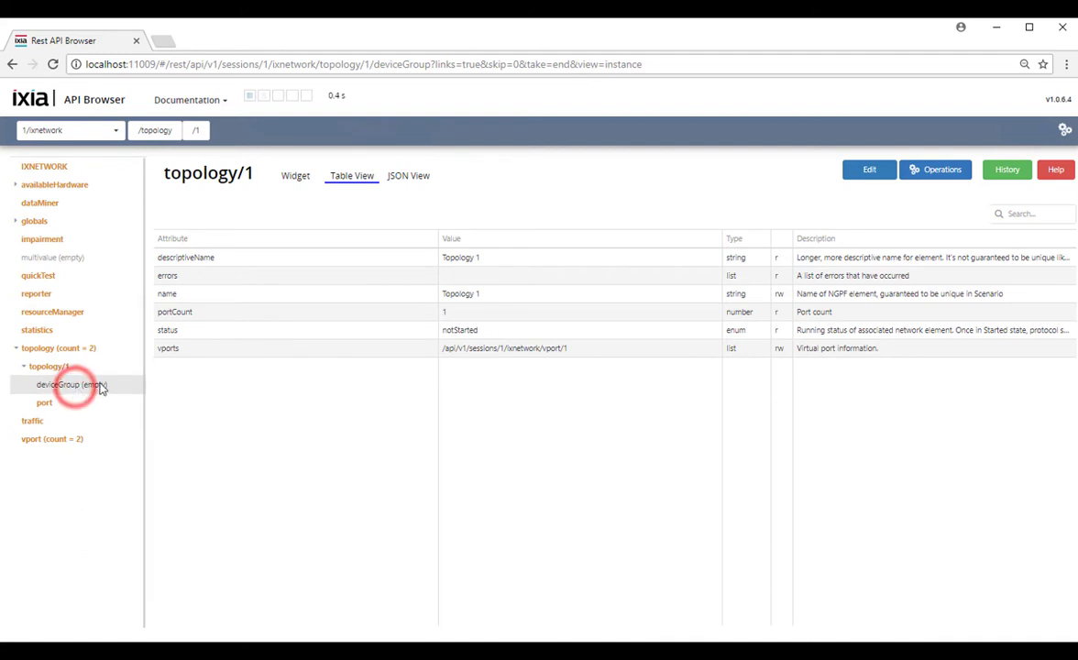
# - Add Device Group 1 with multiplier 3 and view its 3 devices in the Widget diagram
pyautogui.click(813, 174)
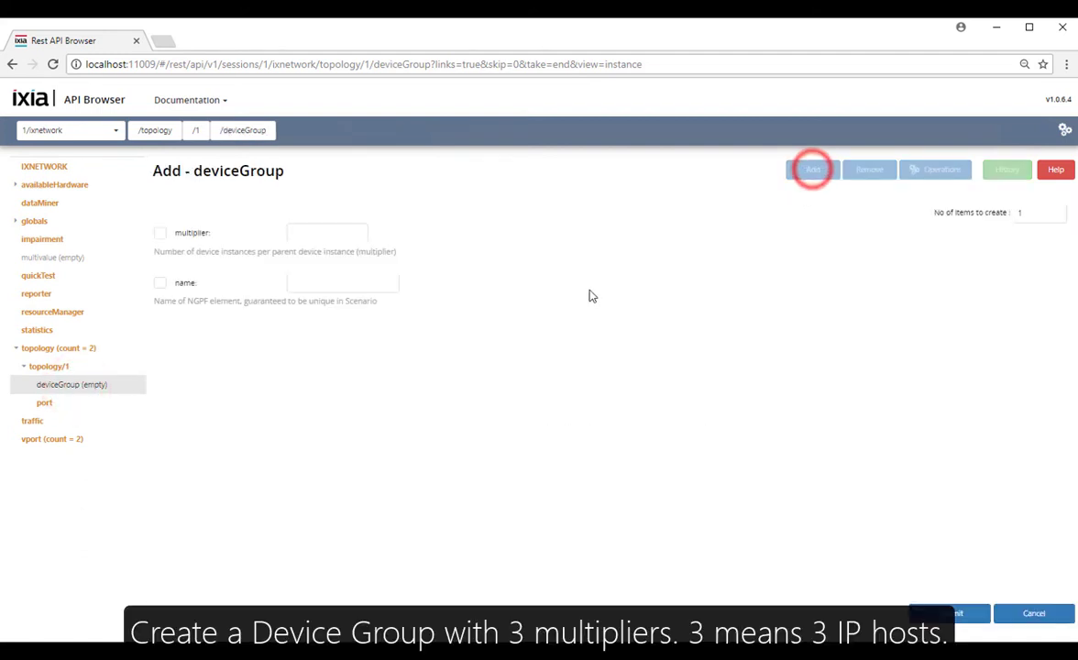
pyautogui.write('3')
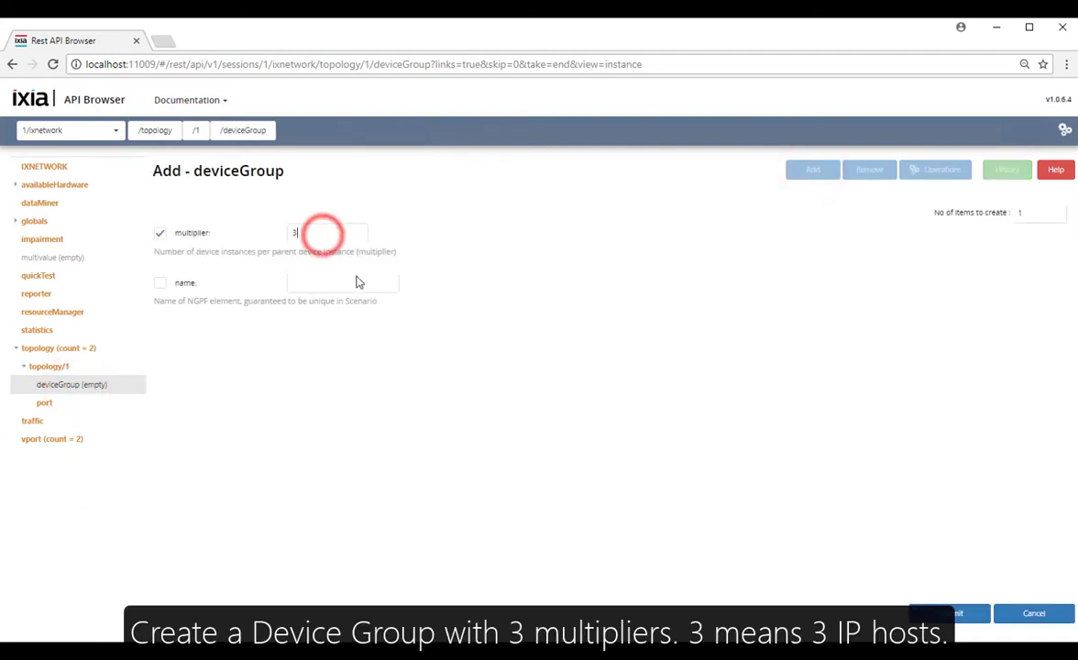
pyautogui.click(944, 615)
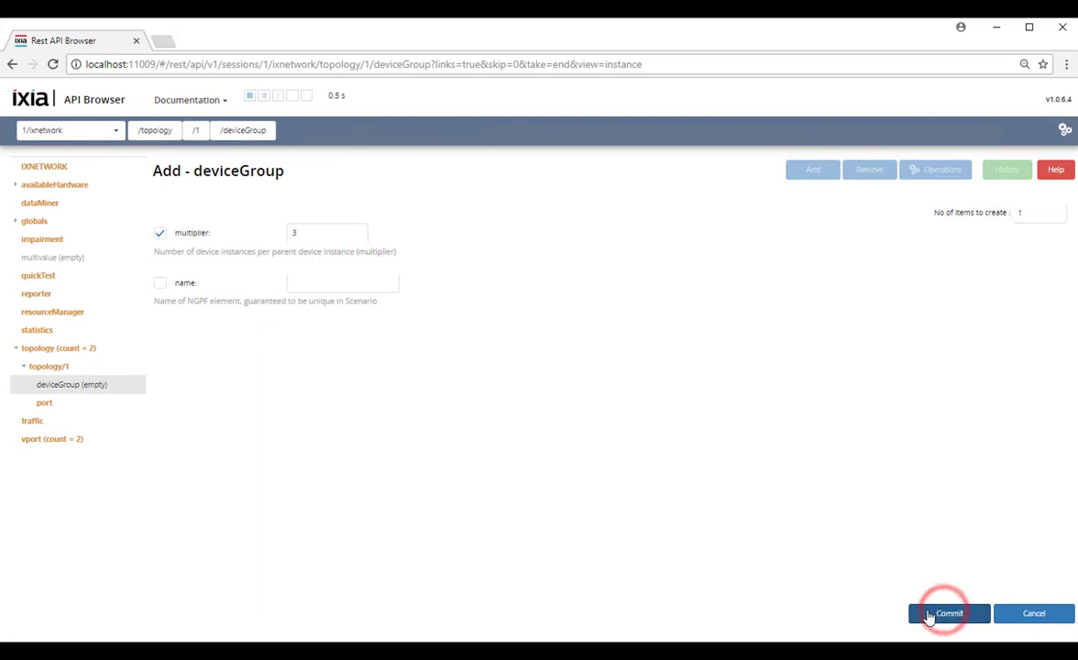
pyautogui.click(229, 258)
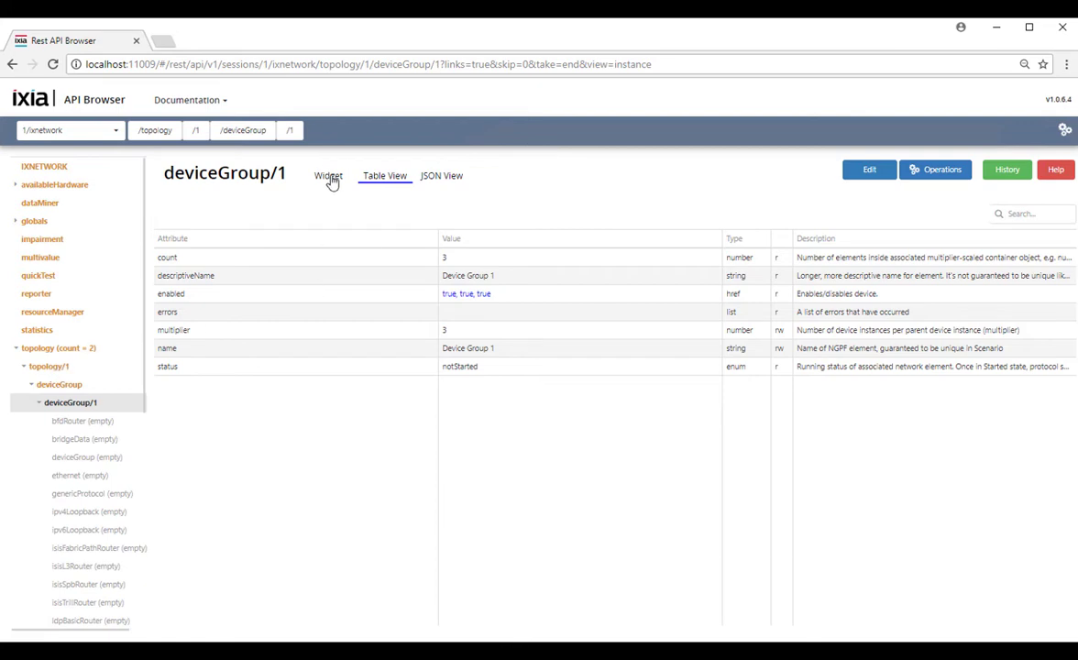
pyautogui.click(330, 179)
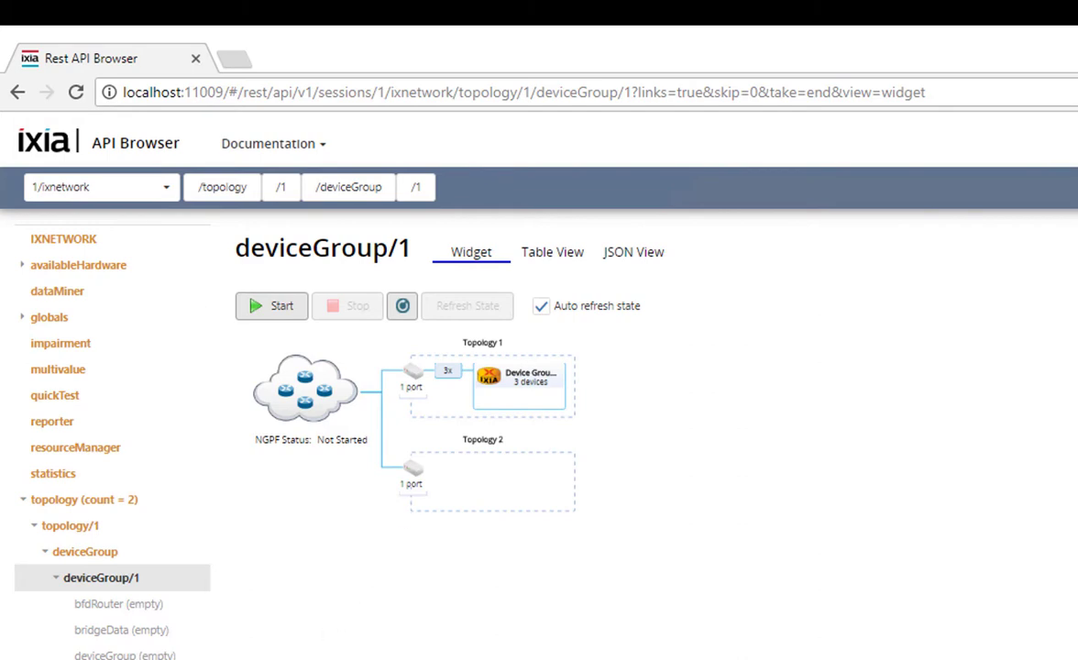
pyautogui.scroll(-2, 84, 488)
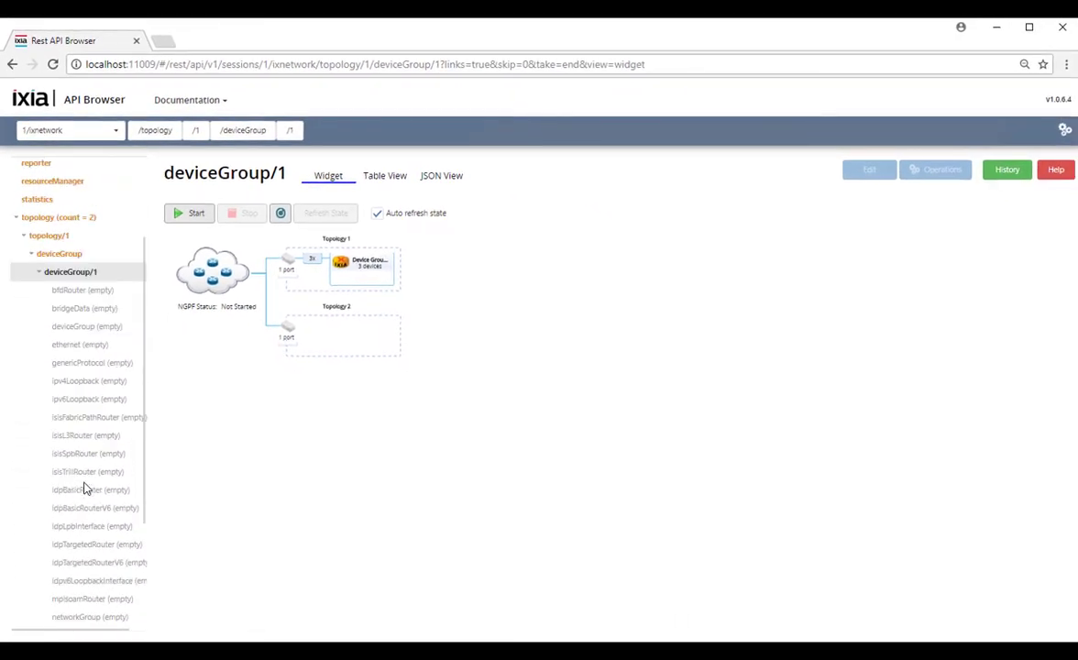
# - Add Ethernet 1 to Device Group 1 and review its attributes: three MACs, MTU 1500
pyautogui.click(73, 345)
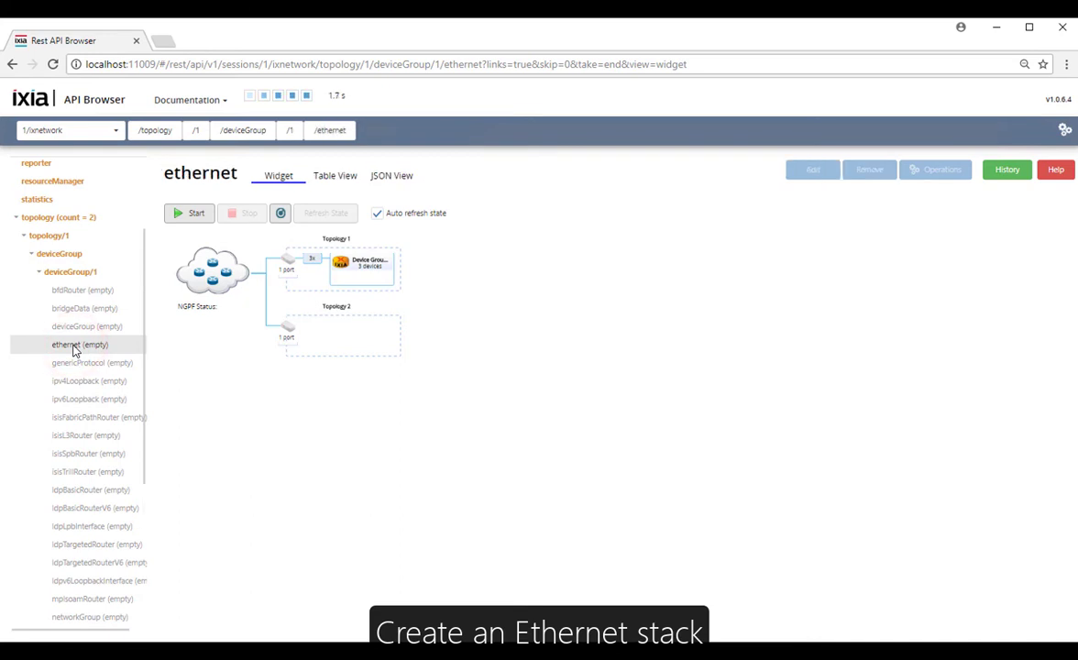
pyautogui.click(326, 177)
pyautogui.click(811, 173)
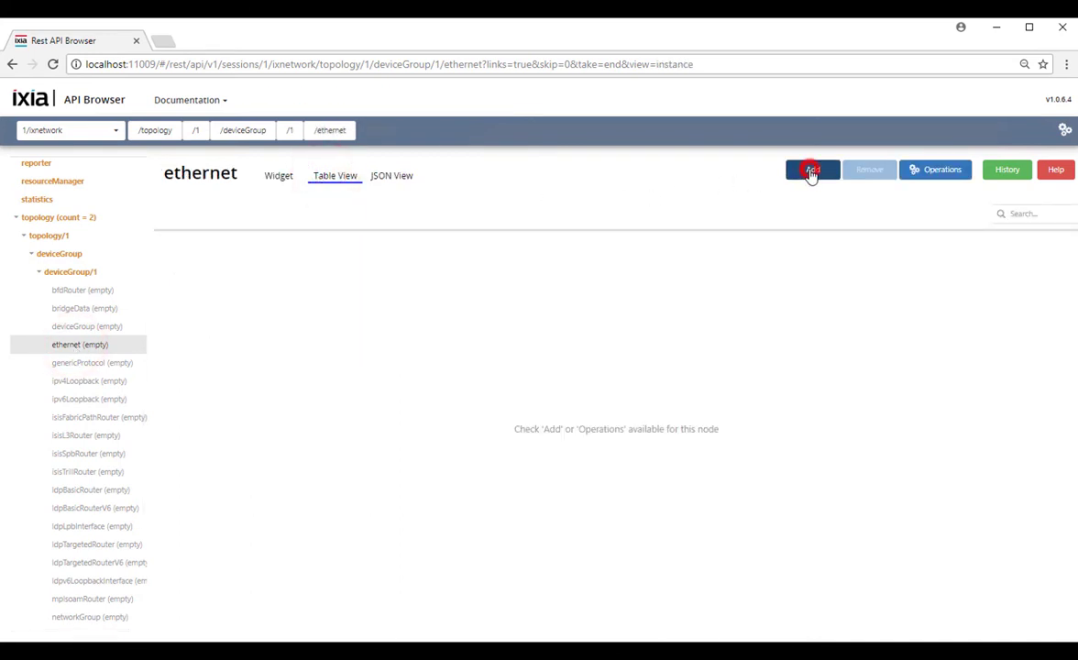
pyautogui.click(950, 615)
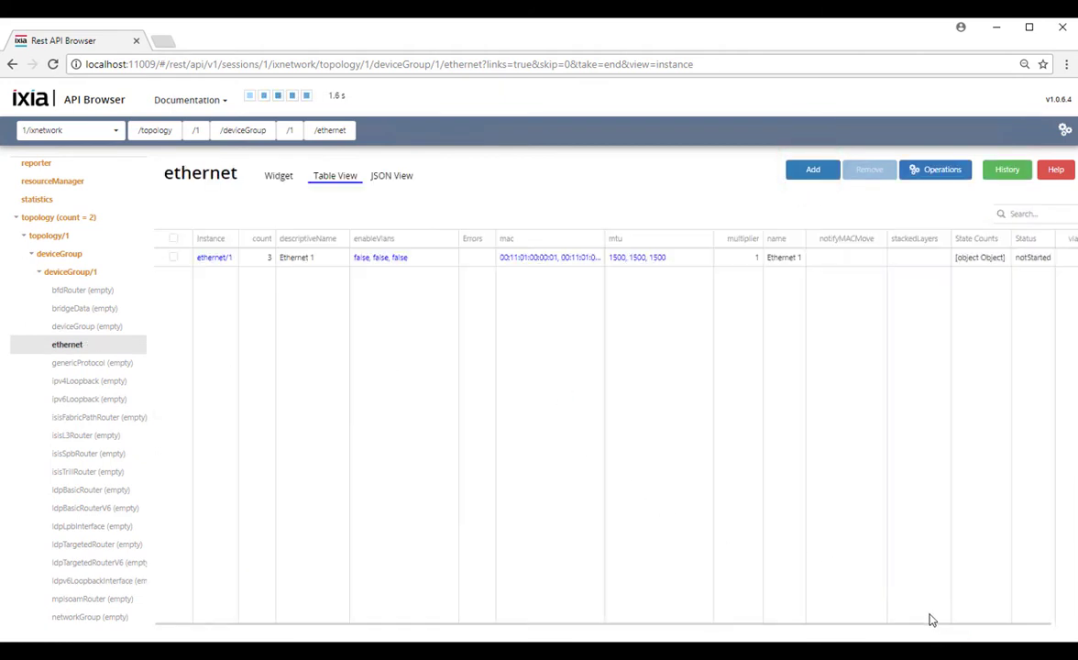
pyautogui.click(212, 258)
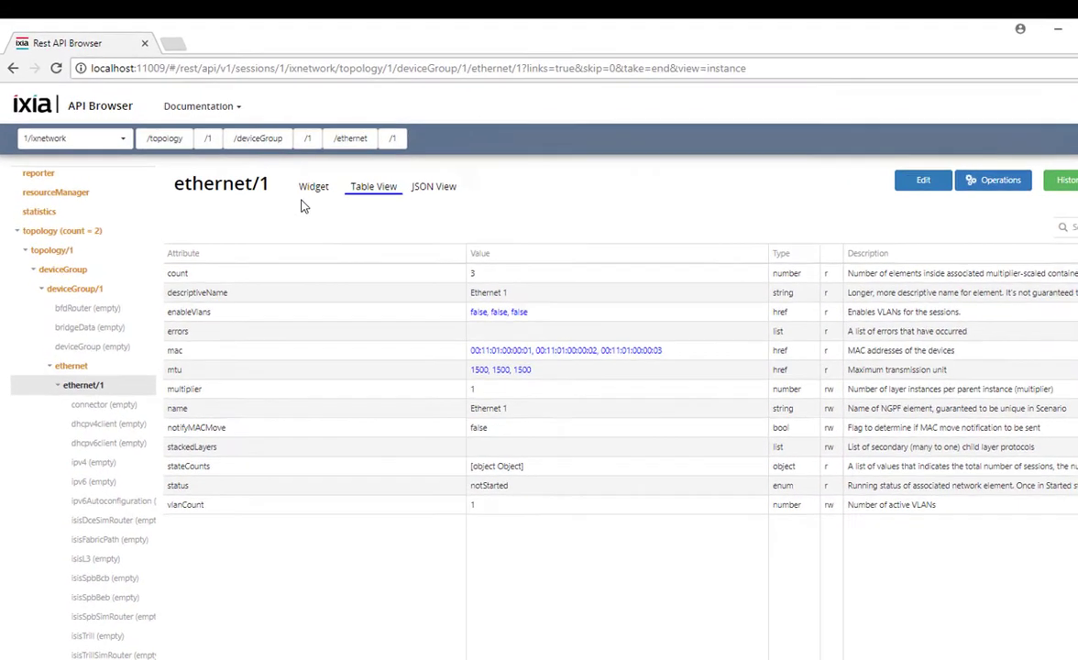
pyautogui.click(295, 175)
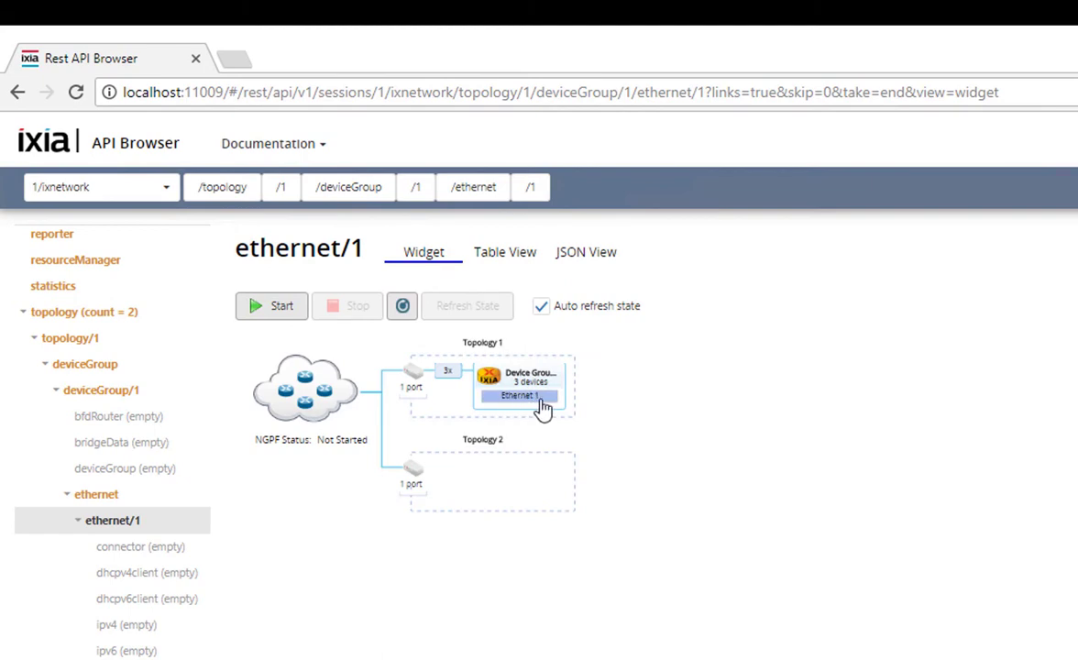
pyautogui.click(505, 252)
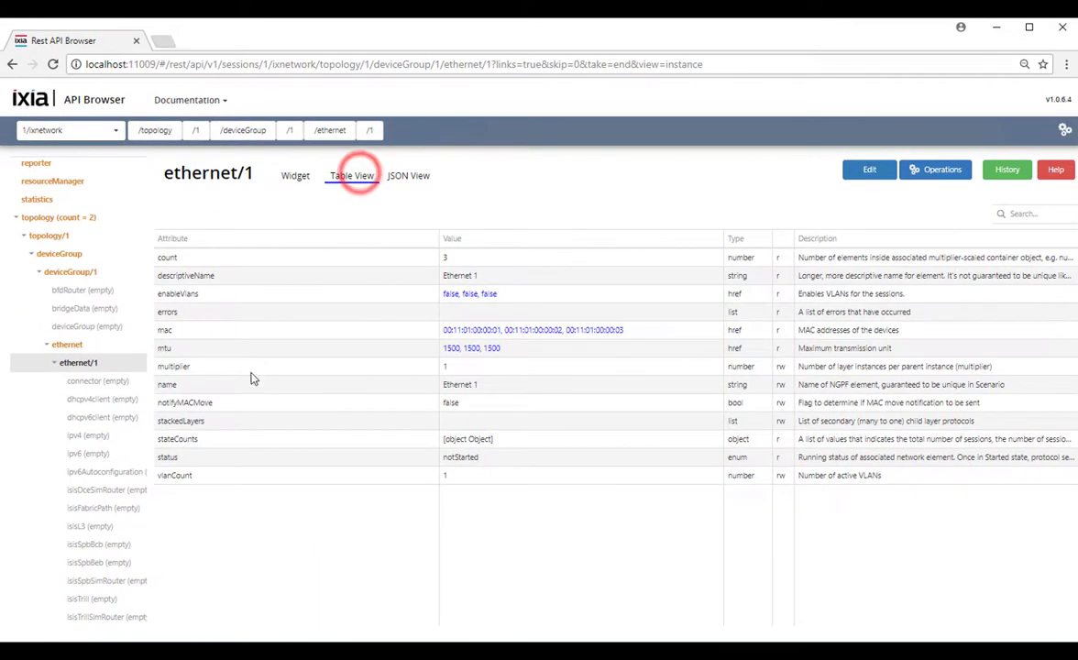
pyautogui.scroll(-5, 100, 458)
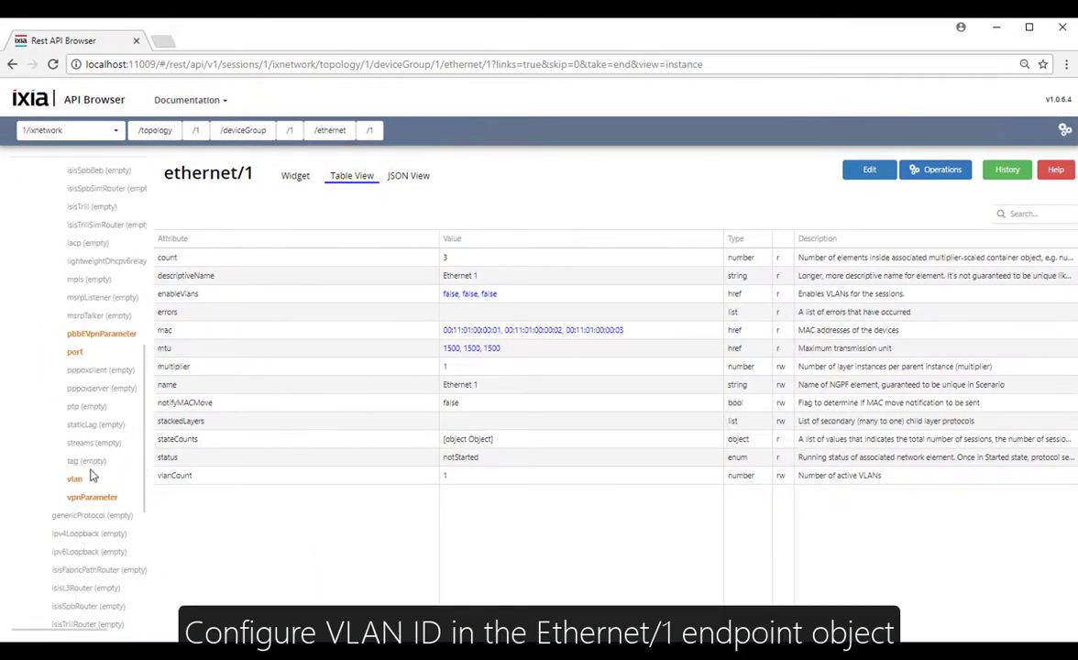
# - Switch vlan/1's vlanId multivalue to the counter pattern
pyautogui.click(78, 480)
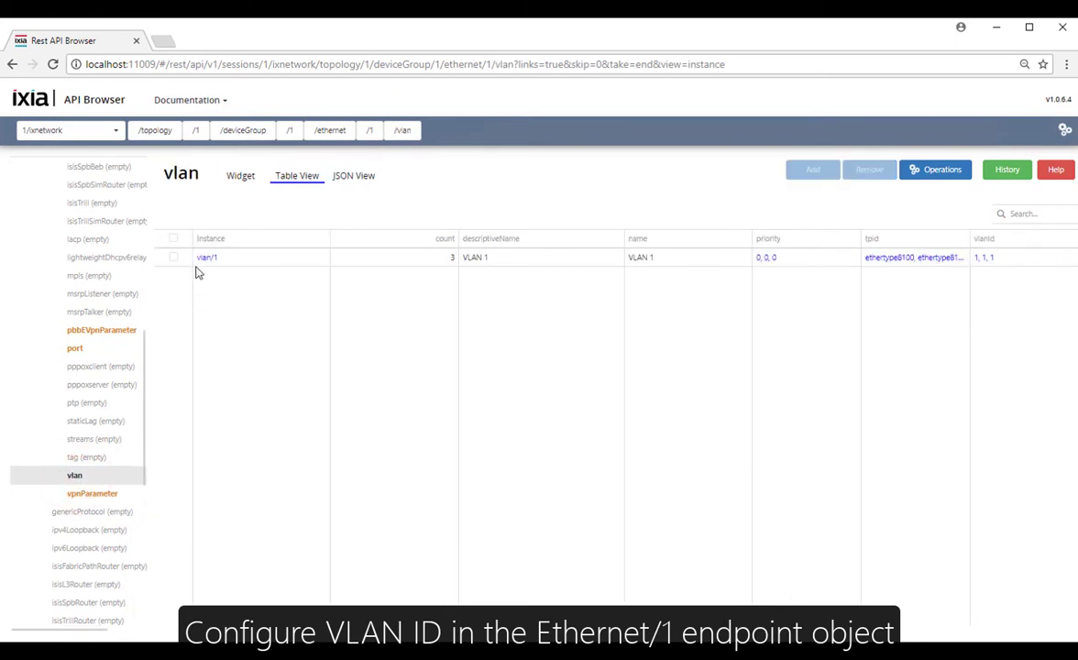
pyautogui.click(207, 259)
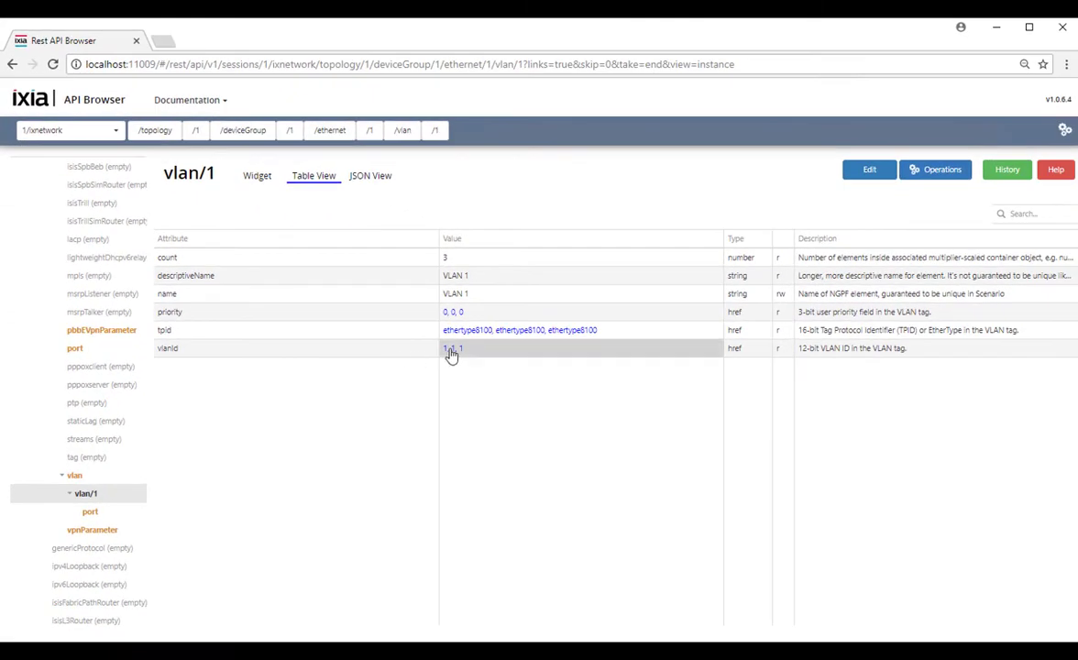
pyautogui.click(448, 350)
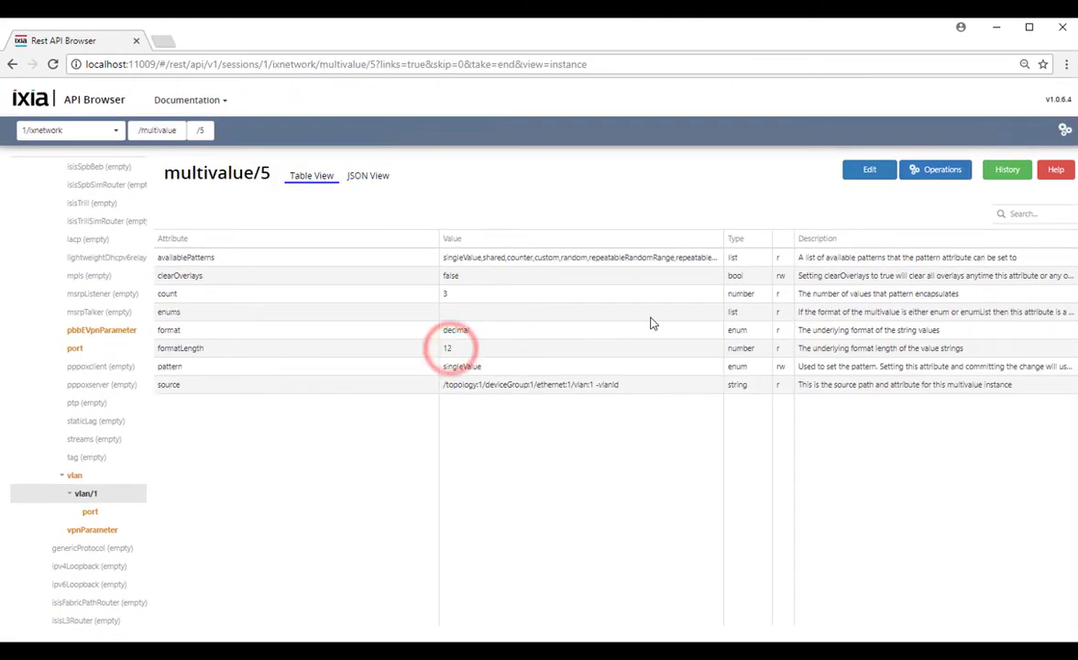
pyautogui.click(870, 172)
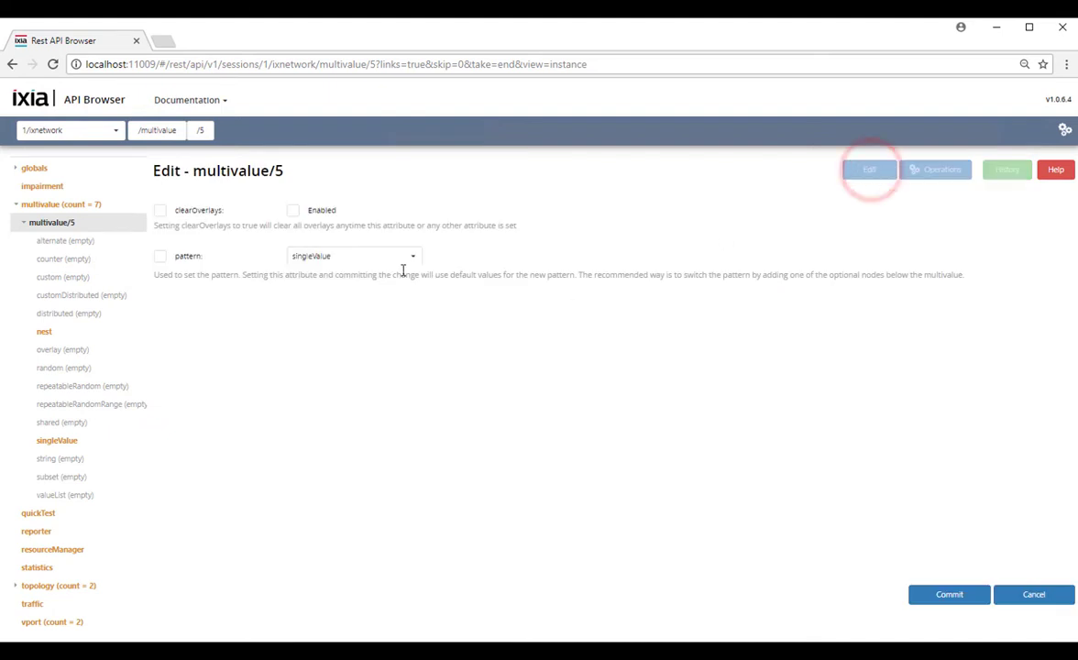
pyautogui.click(410, 259)
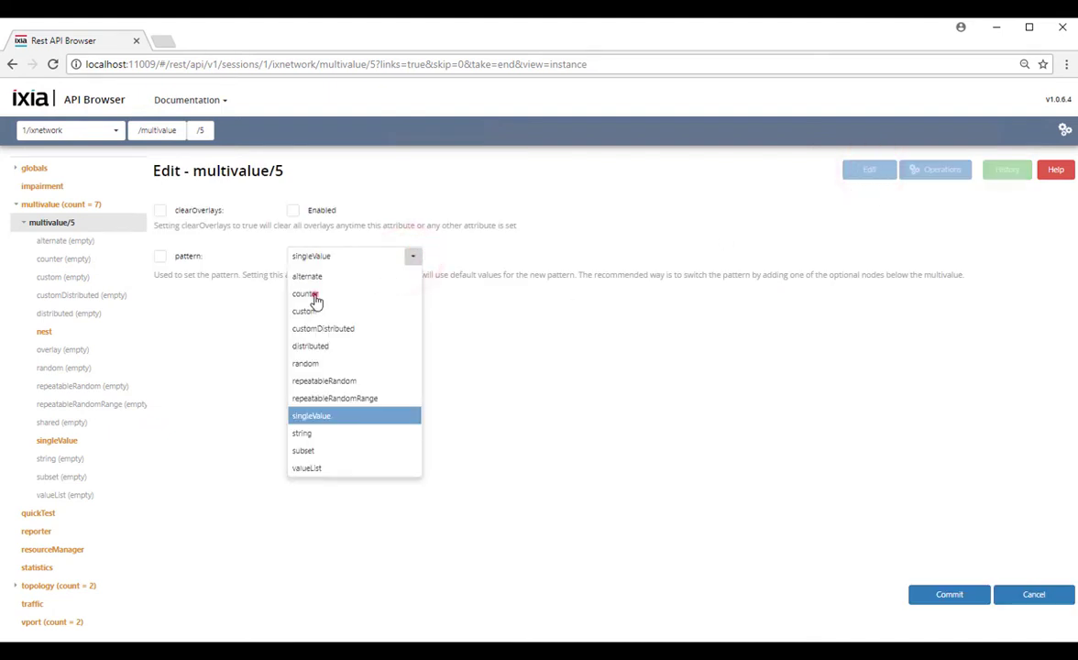
pyautogui.click(313, 294)
pyautogui.click(940, 594)
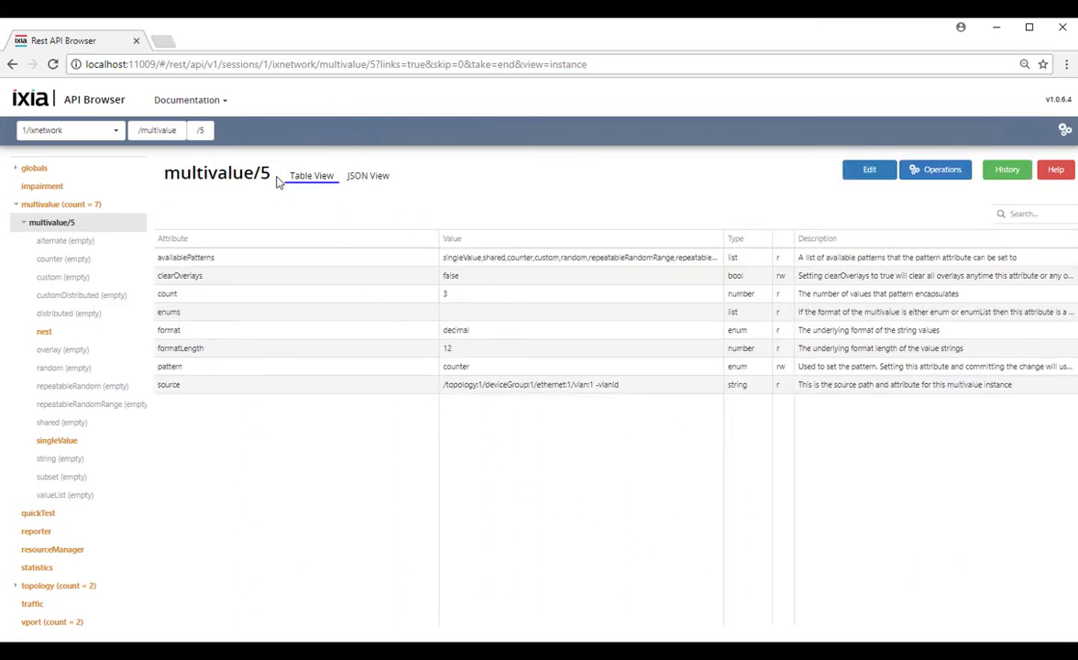
pyautogui.tripleClick(273, 174)
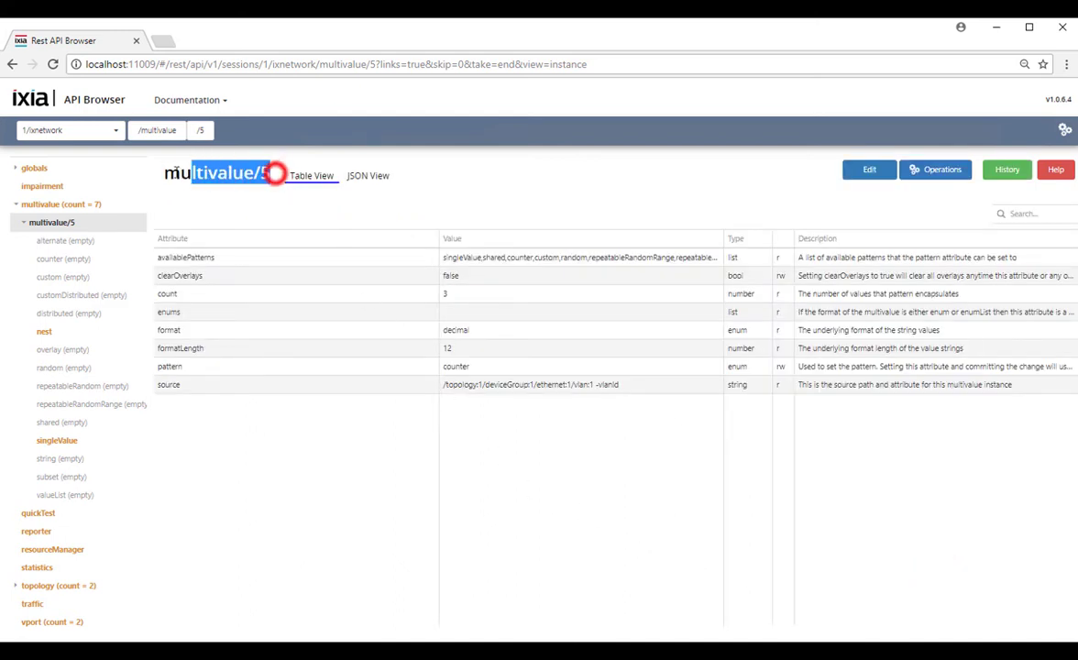
# - Set the vlanId counter to start at 101 with step 1
pyautogui.click(60, 260)
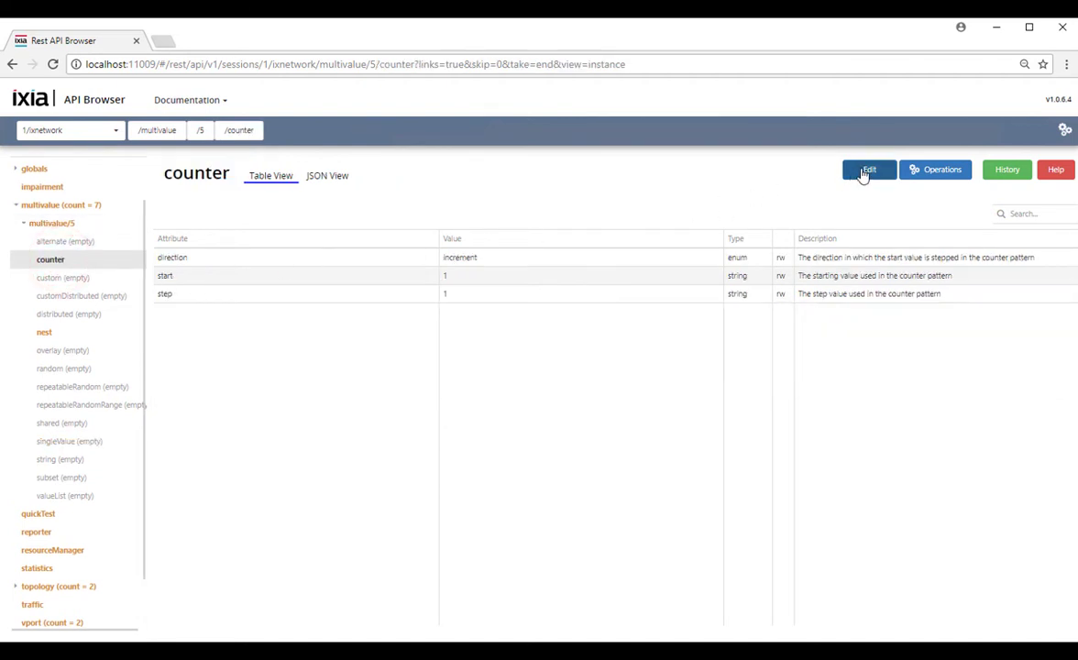
pyautogui.click(863, 173)
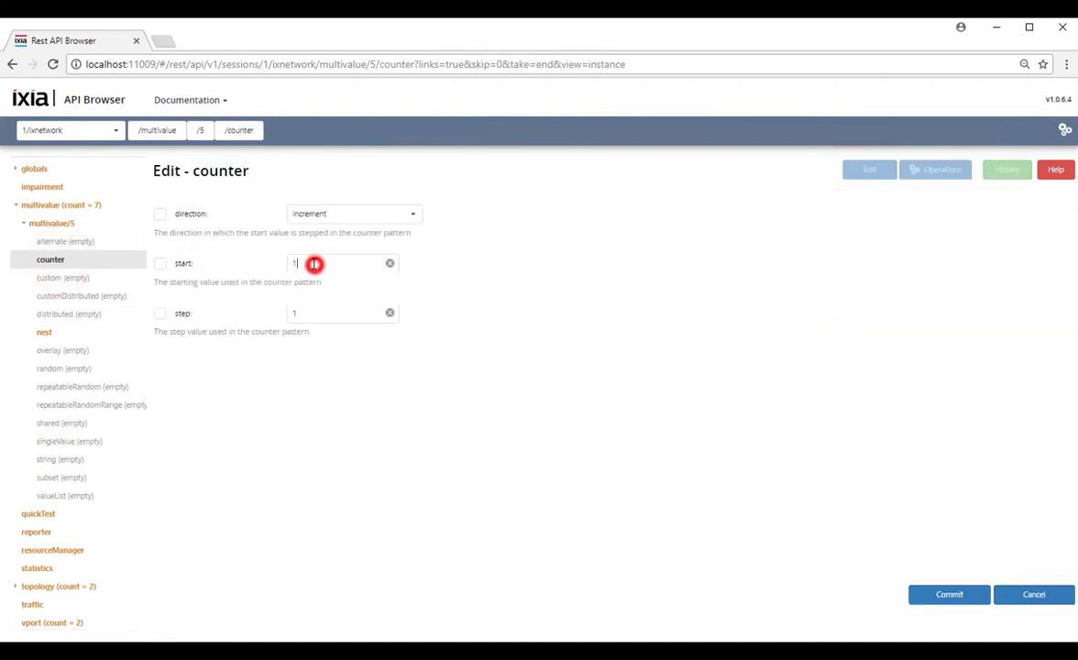
pyautogui.write('01')
pyautogui.click(161, 316)
pyautogui.click(941, 594)
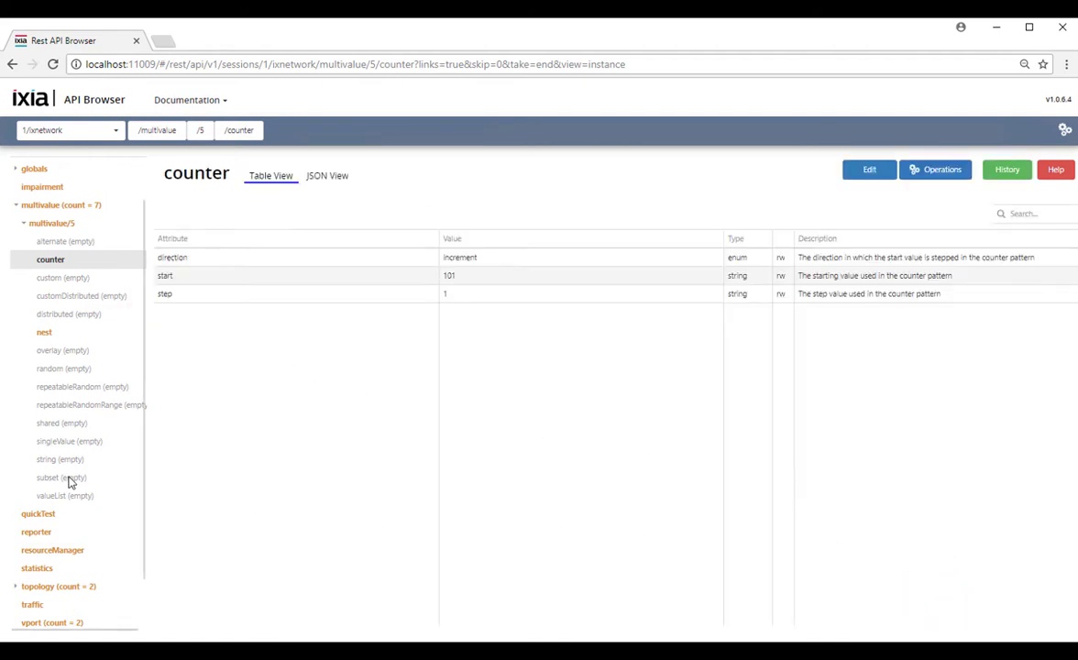
pyautogui.click(16, 587)
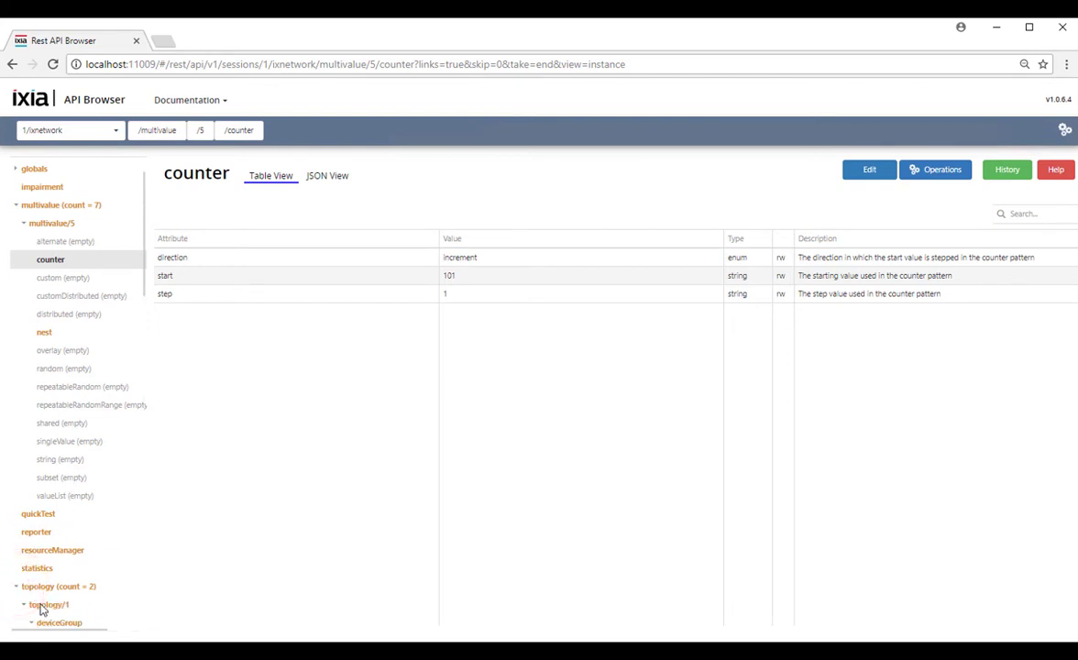
# - Open ethernet/1's enableVlans multivalue (multivalue/4) for editing
pyautogui.scroll(-3, 41, 606)
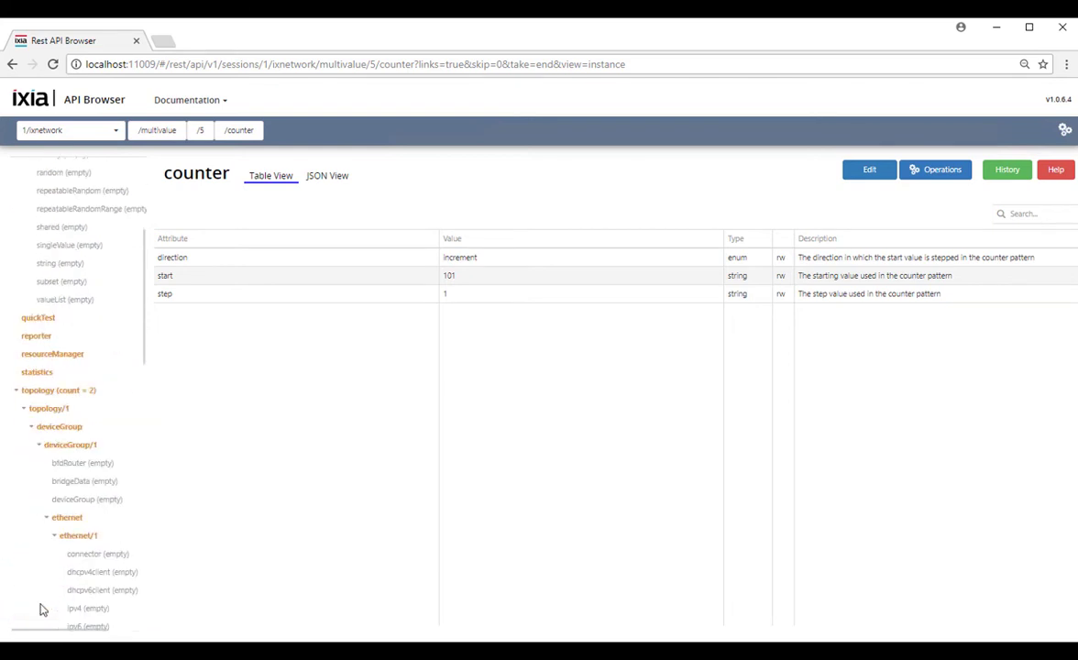
pyautogui.click(79, 536)
pyautogui.scroll(-3, 92, 536)
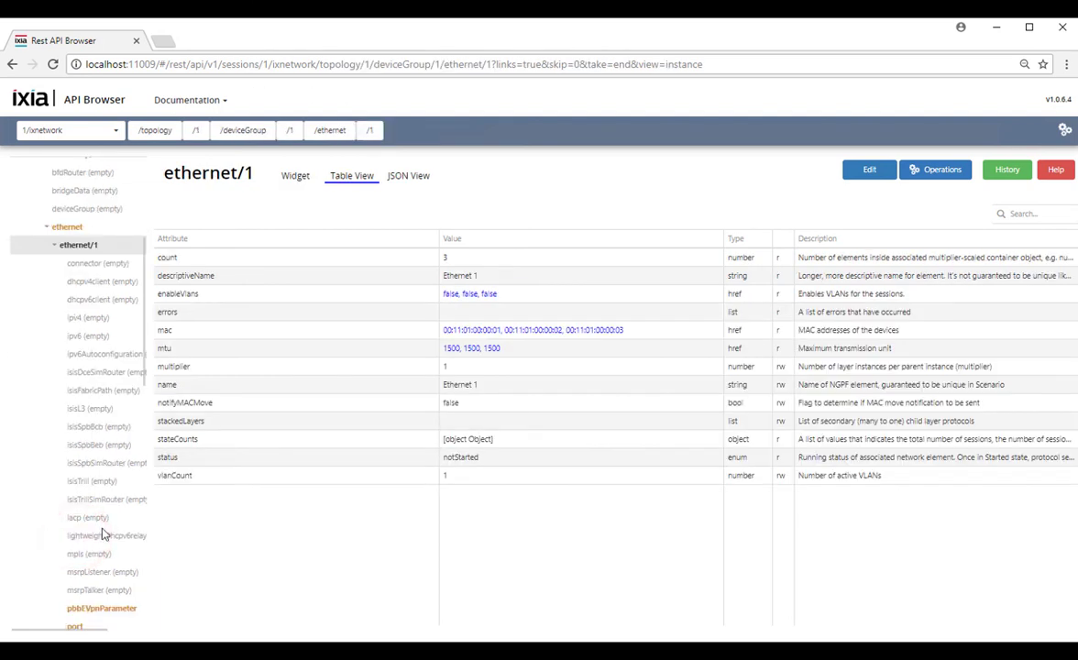
pyautogui.moveTo(200, 294); pyautogui.dragTo(162, 301)
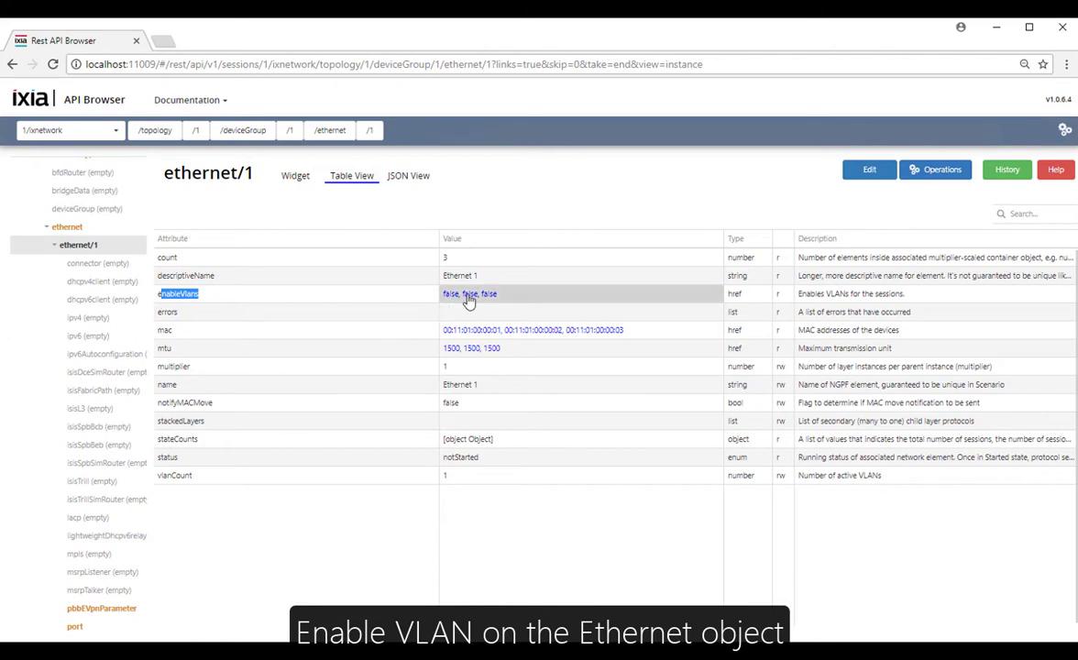
pyautogui.click(465, 293)
pyautogui.click(854, 179)
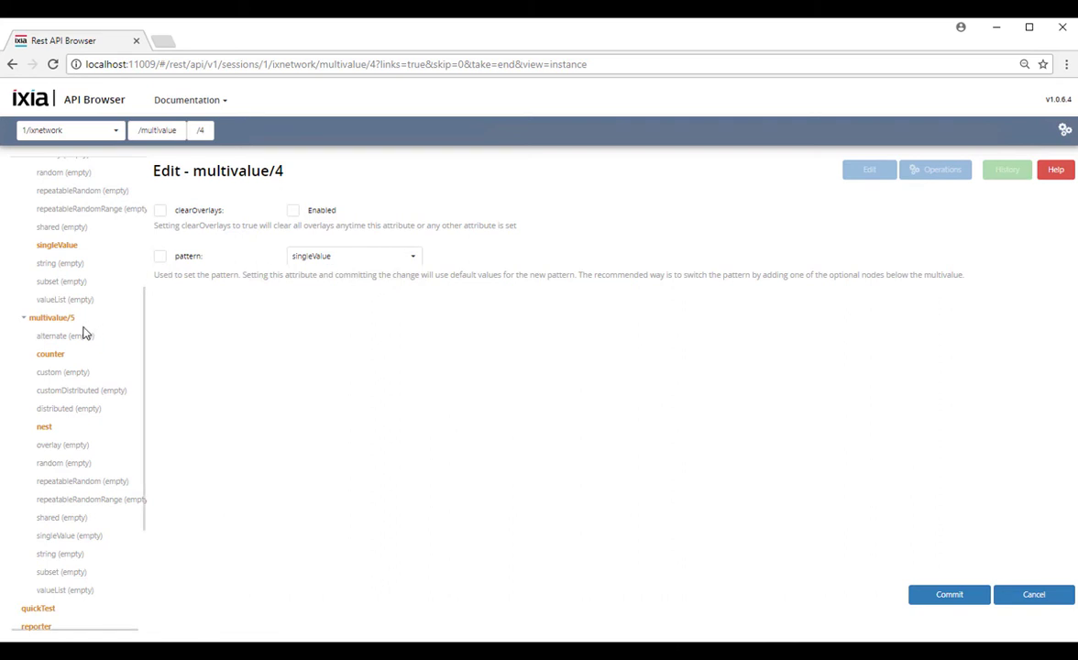
pyautogui.scroll(1, 82, 335)
pyautogui.scroll(2, 87, 349)
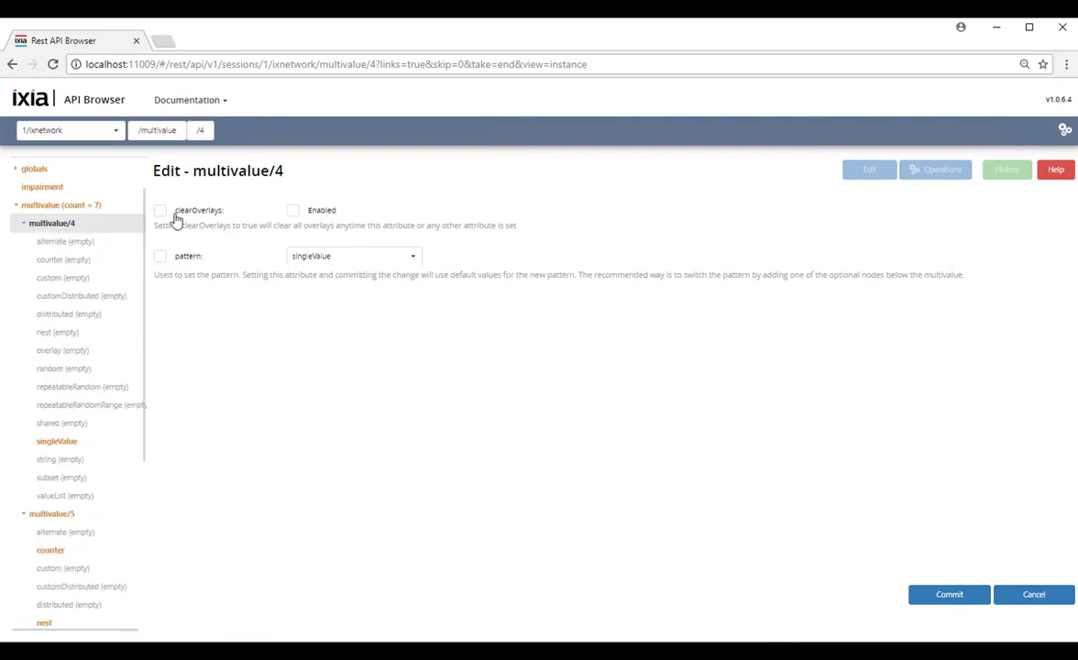
pyautogui.moveTo(292, 172); pyautogui.dragTo(189, 172)
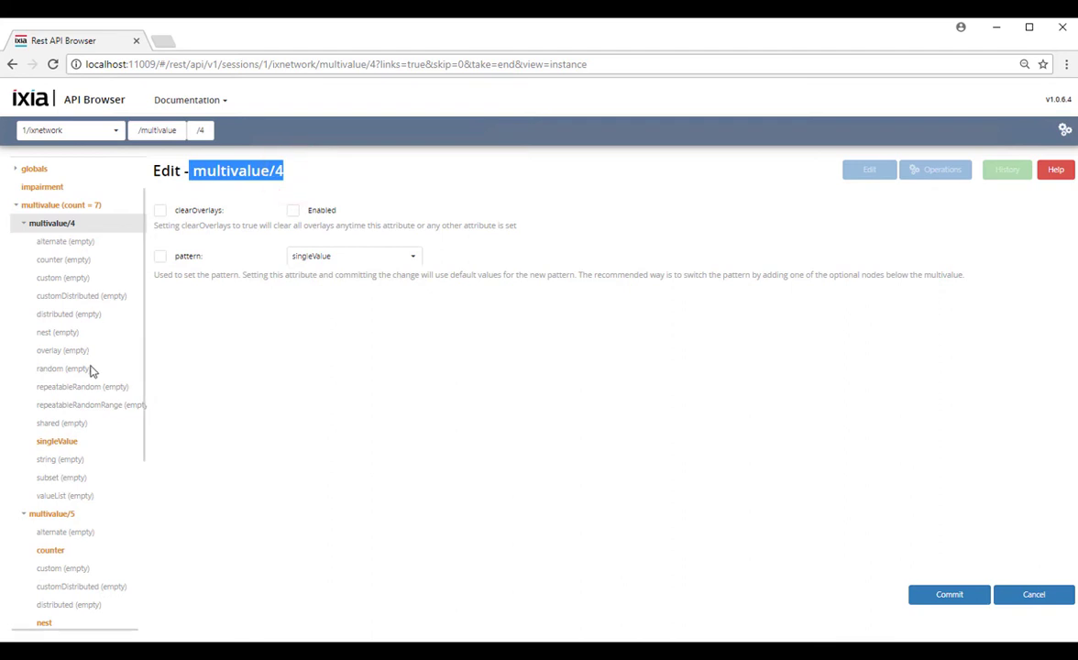
# - Change multivalue/4's single value from false to true and commit it
pyautogui.click(65, 441)
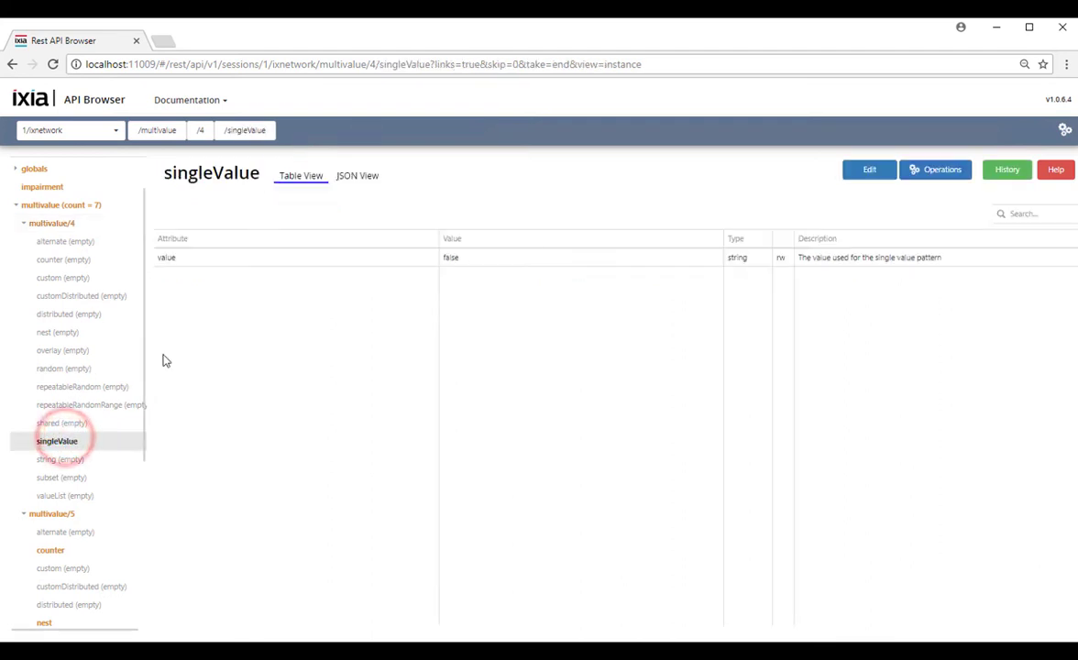
pyautogui.click(866, 171)
pyautogui.moveTo(336, 214); pyautogui.dragTo(291, 212)
pyautogui.write('tru')
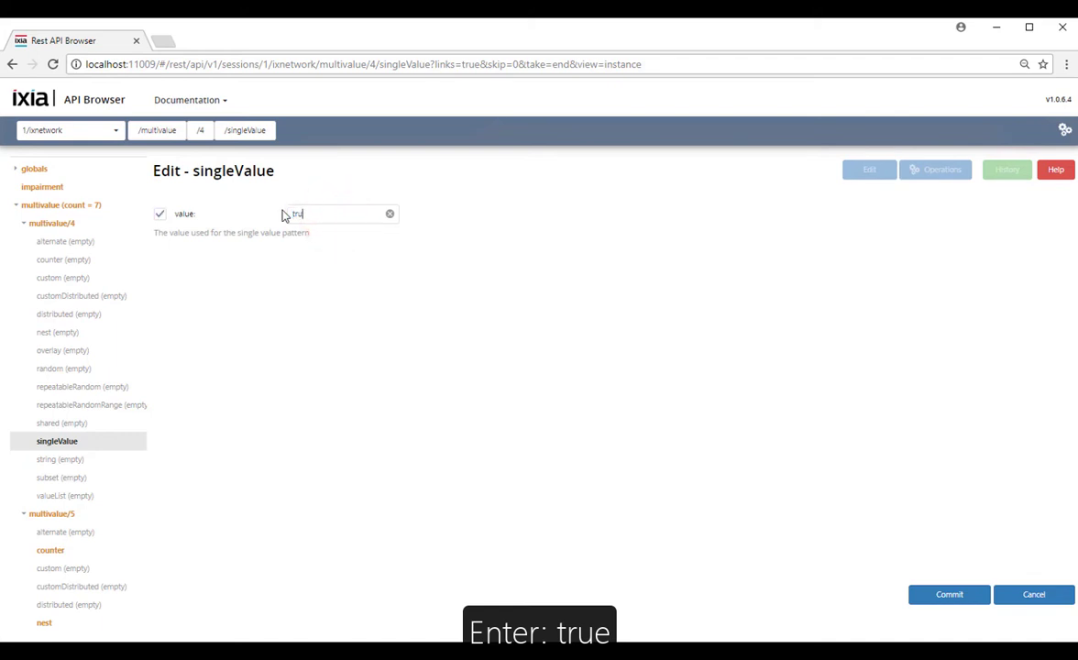
pyautogui.click(942, 593)
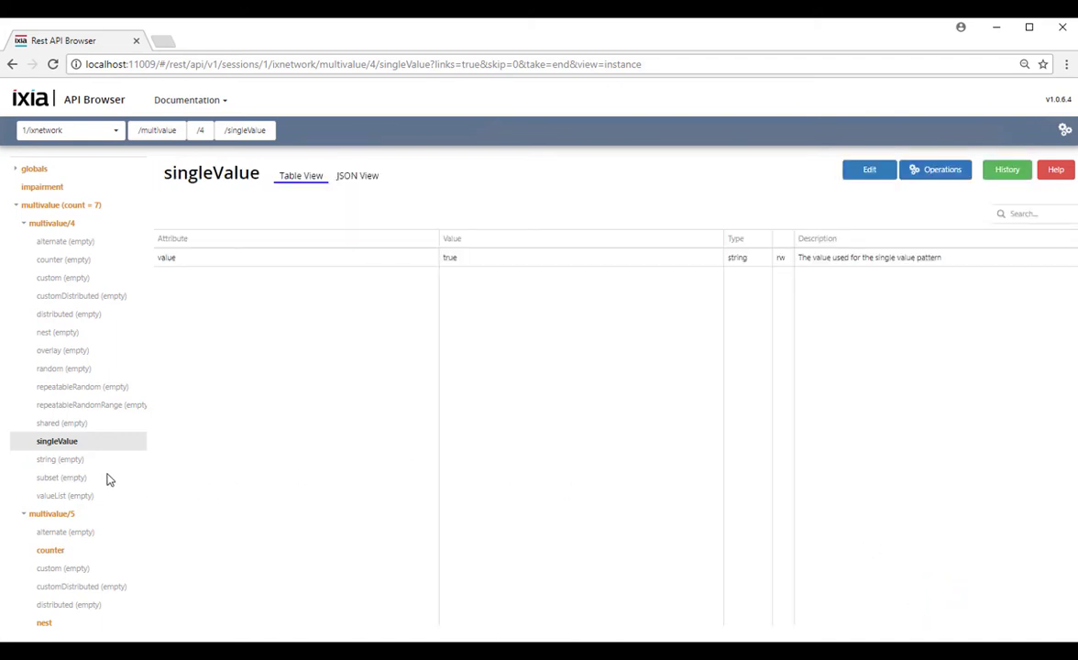
pyautogui.scroll(-3, 87, 458)
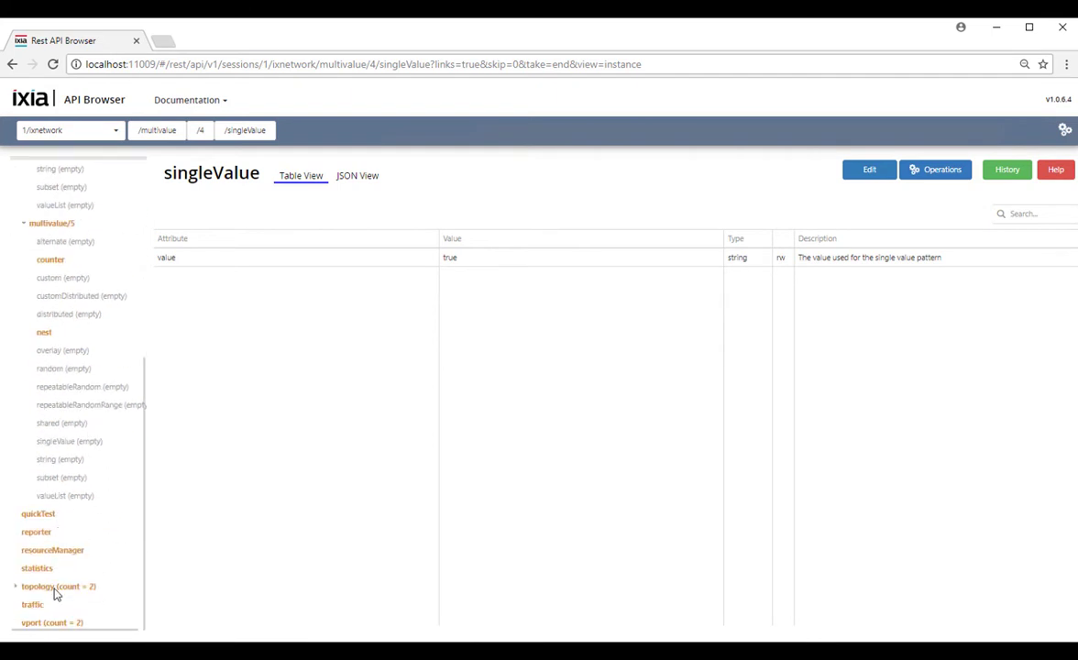
pyautogui.click(54, 592)
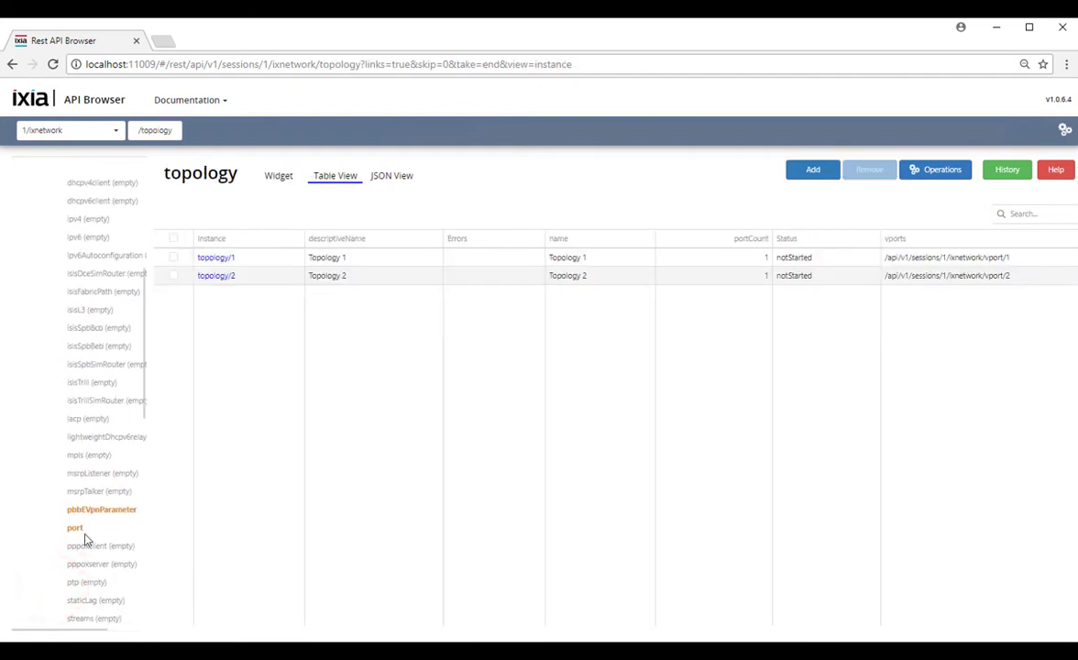
# - Add IPv4 1 on Ethernet 1 (100.1.0.2 onward, prefix 24) and view it in the diagram
pyautogui.click(216, 258)
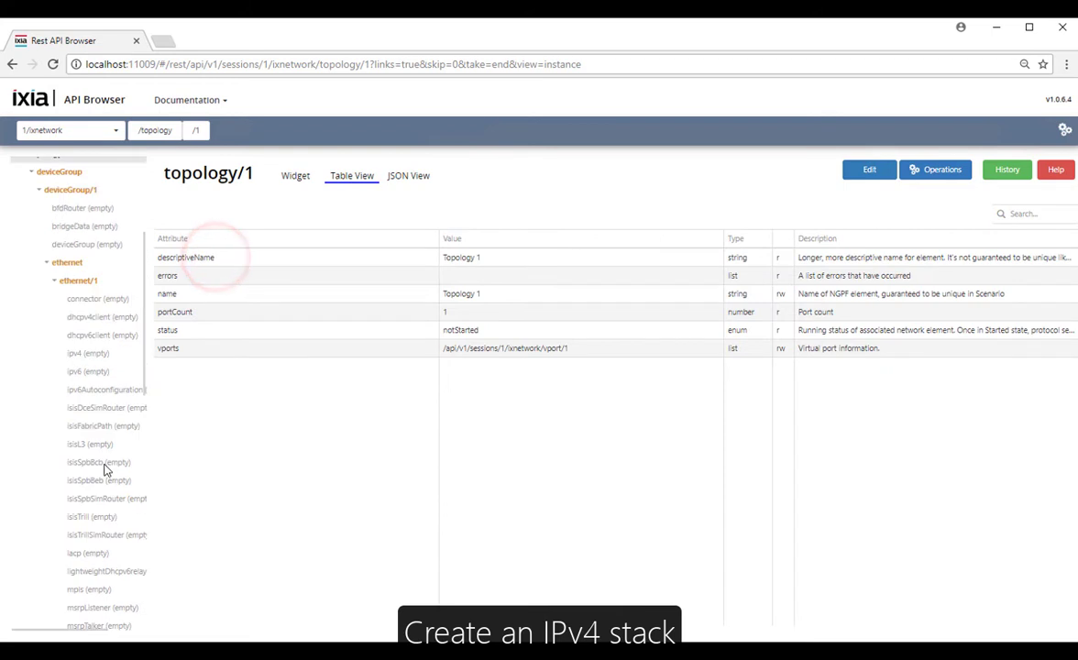
pyautogui.click(81, 353)
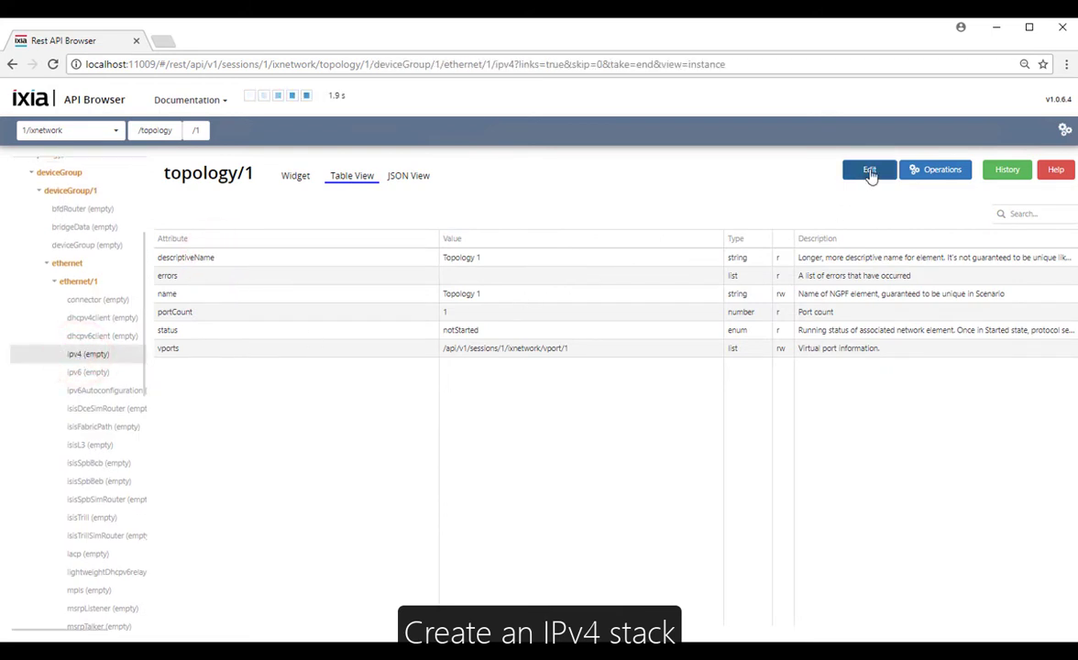
pyautogui.click(812, 175)
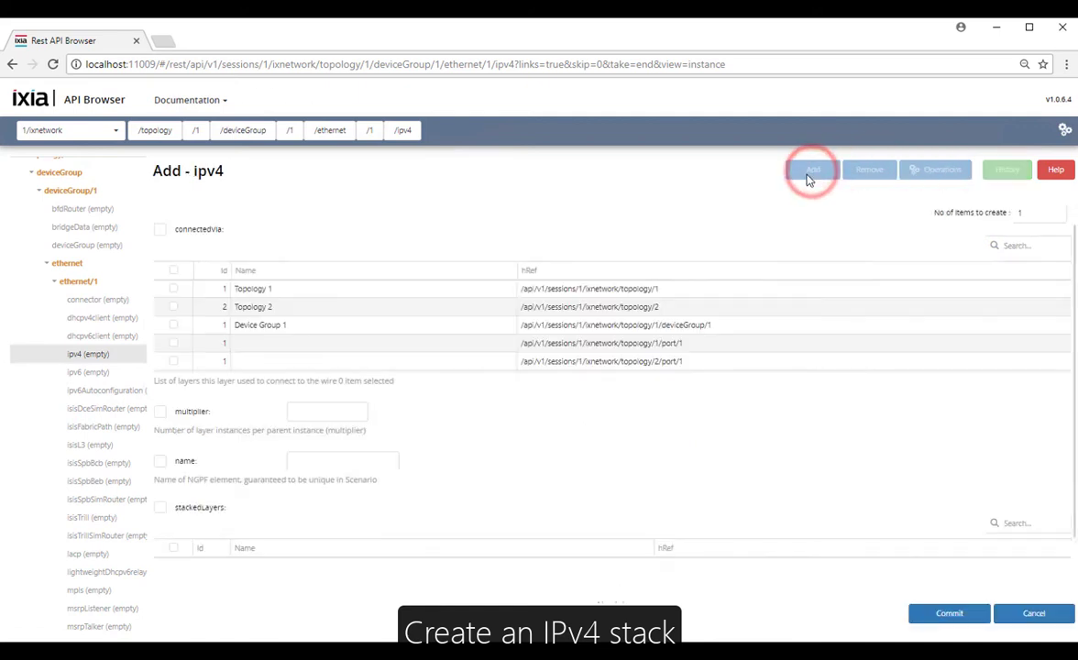
pyautogui.click(949, 614)
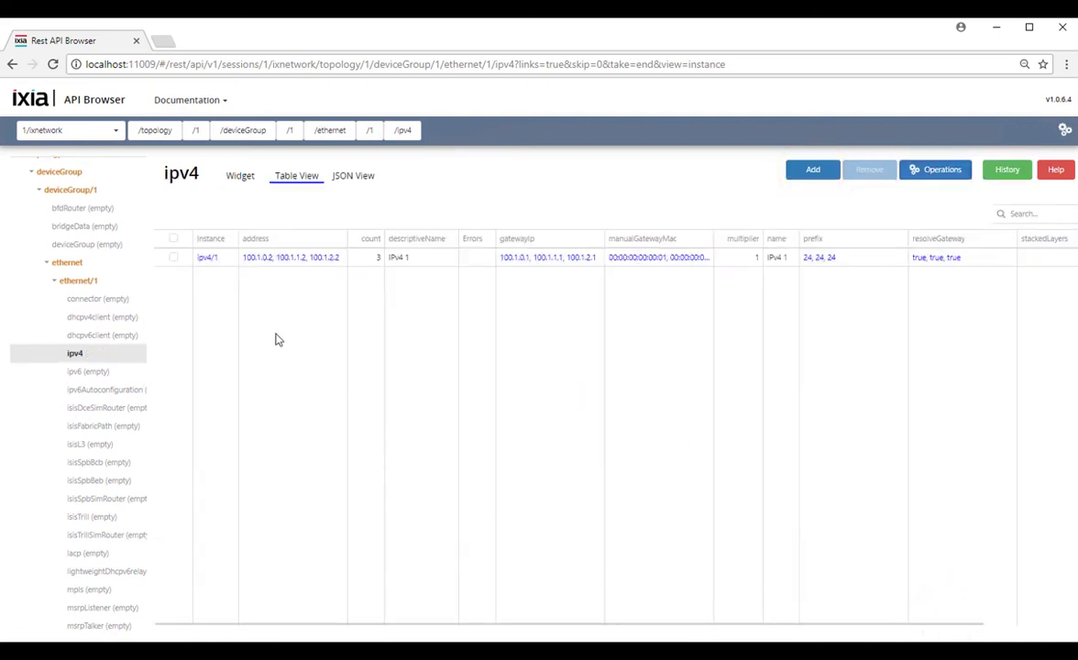
pyautogui.click(207, 259)
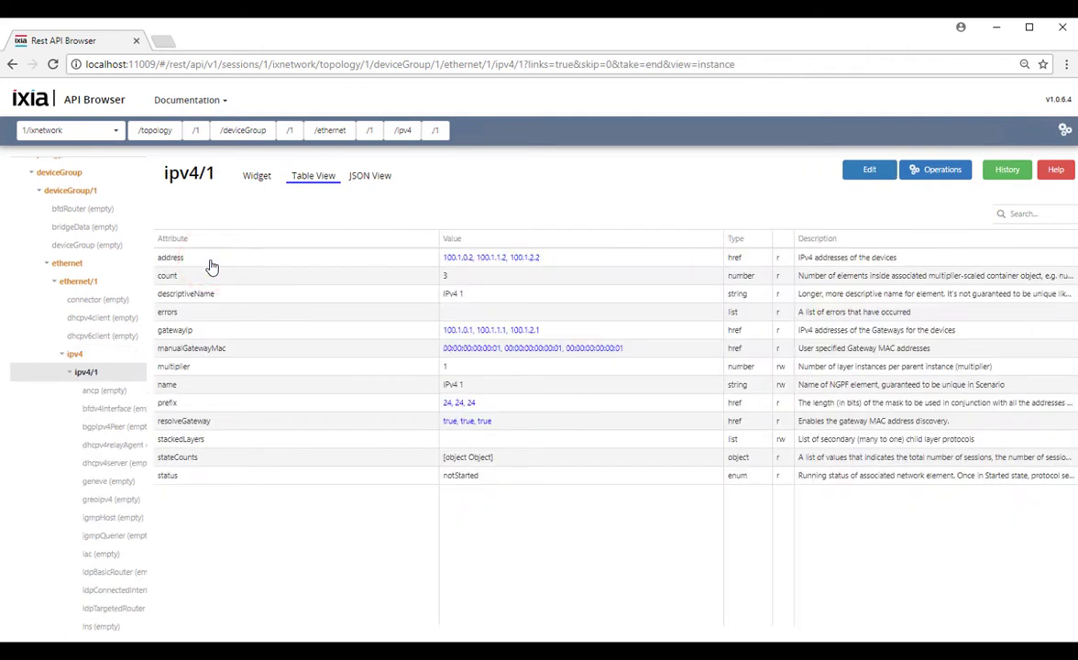
pyautogui.click(258, 178)
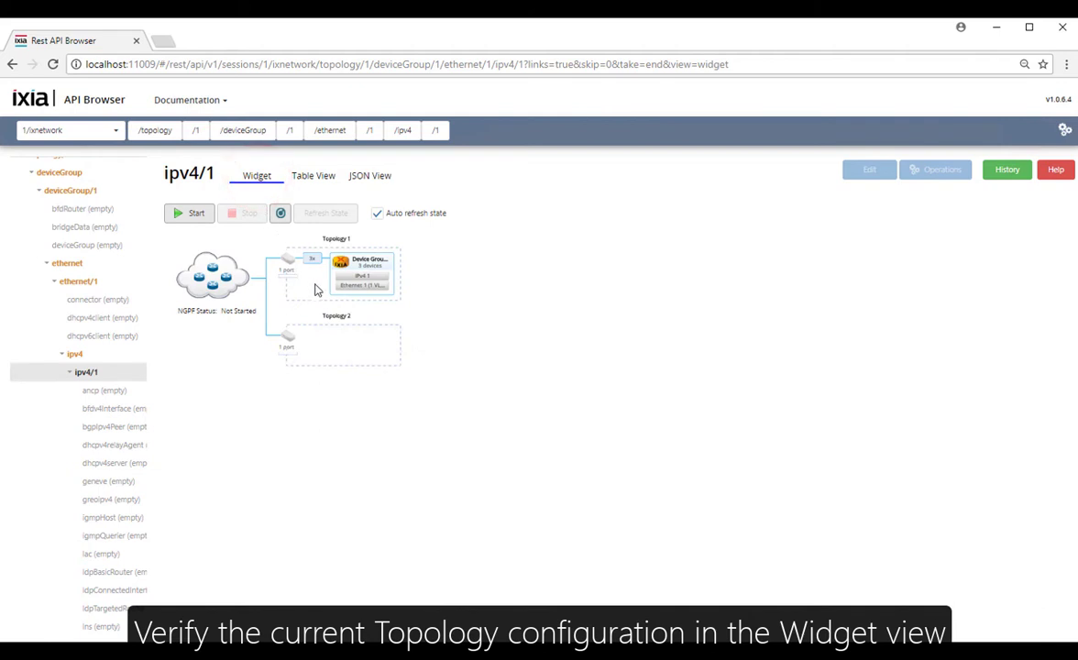
# - From ipv4/1's table, open the counter pattern of the IPv4 address multivalue/8
pyautogui.click(363, 279)
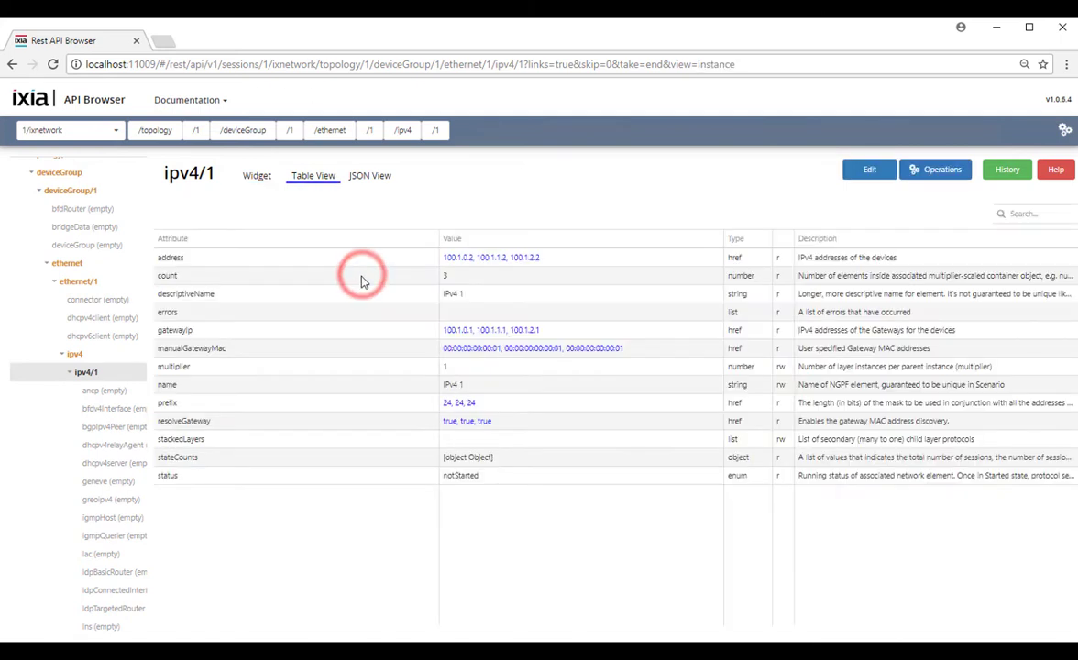
pyautogui.click(491, 259)
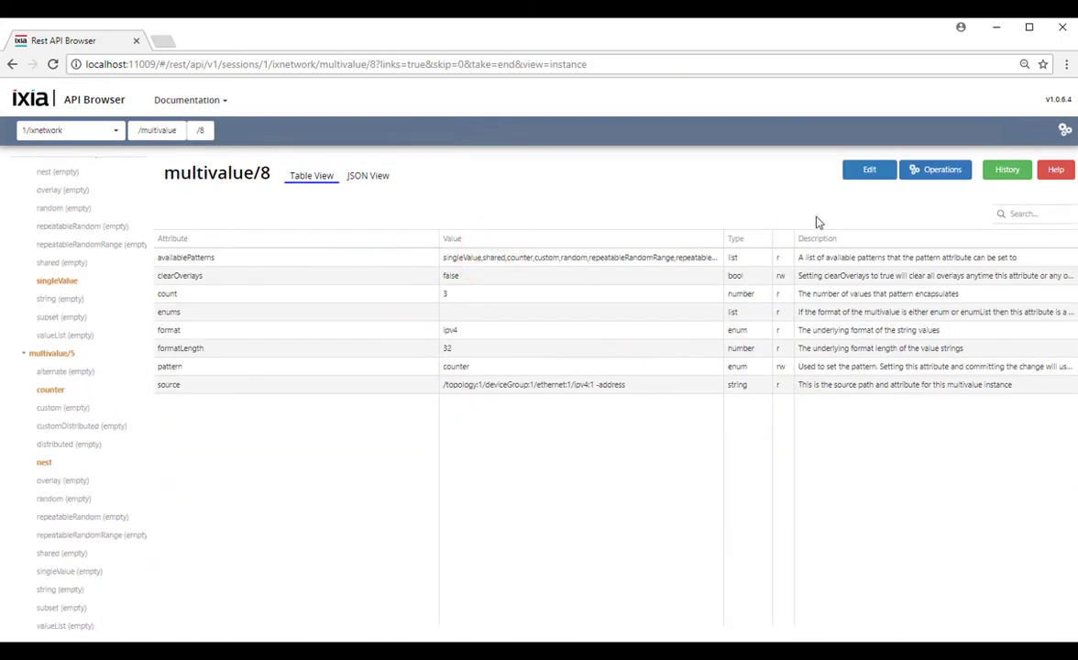
pyautogui.click(864, 176)
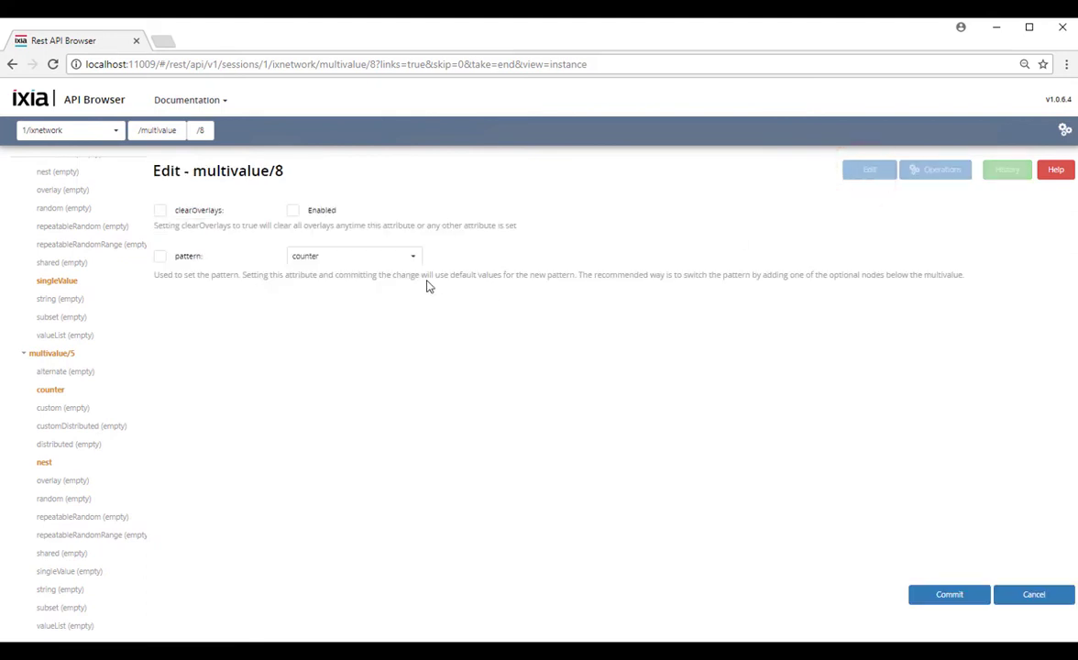
pyautogui.moveTo(293, 173); pyautogui.dragTo(195, 177)
pyautogui.scroll(3, 73, 392)
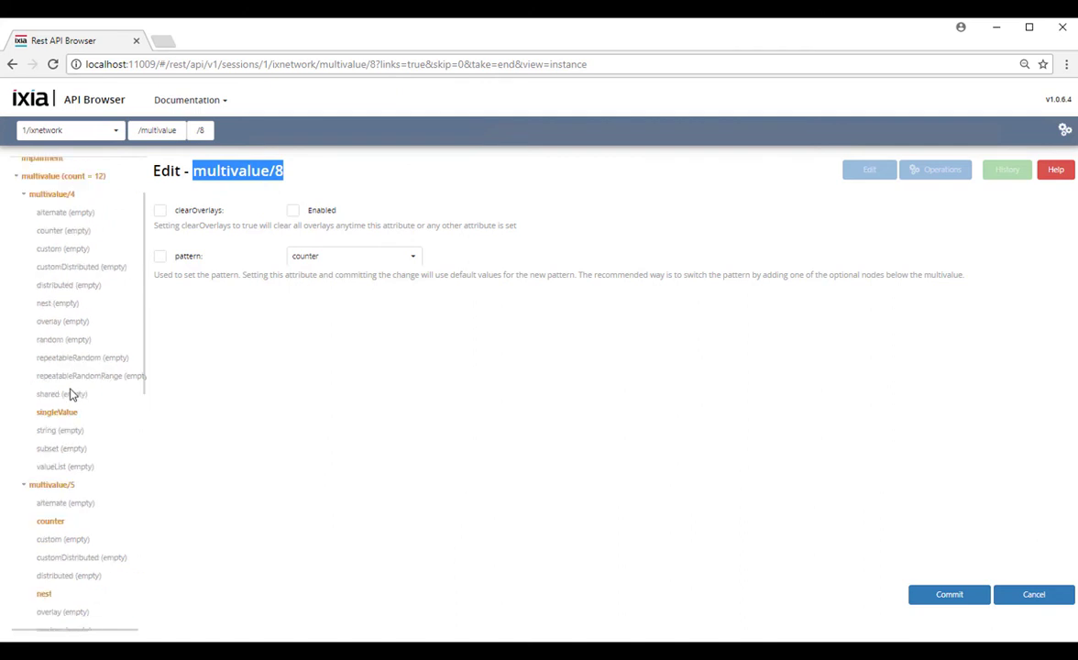
pyautogui.scroll(-12, 66, 373)
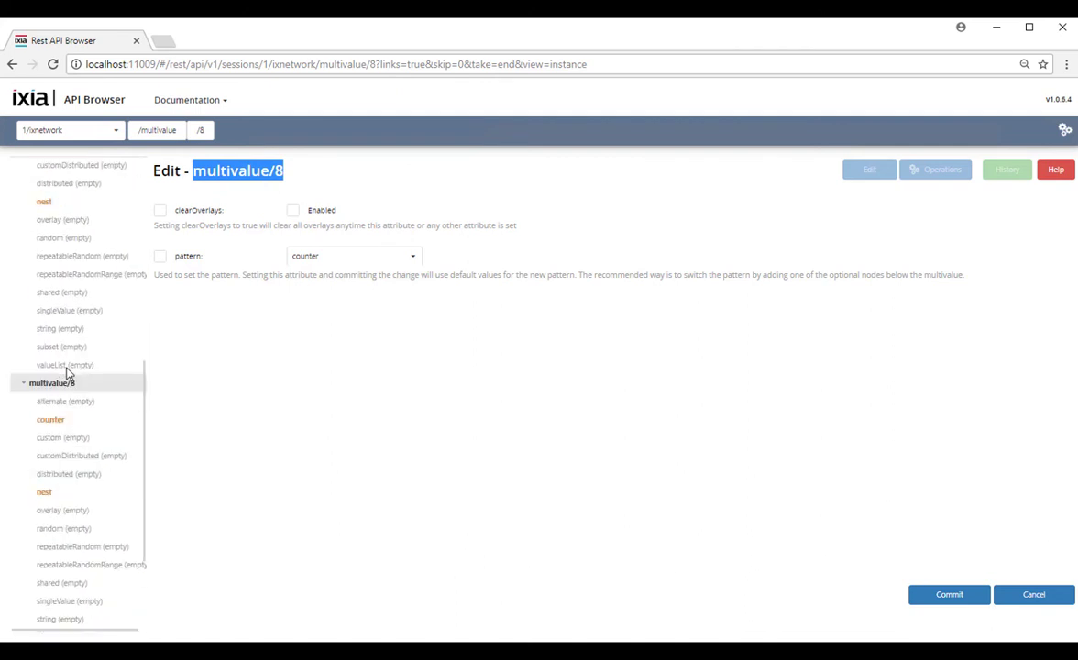
pyautogui.click(51, 288)
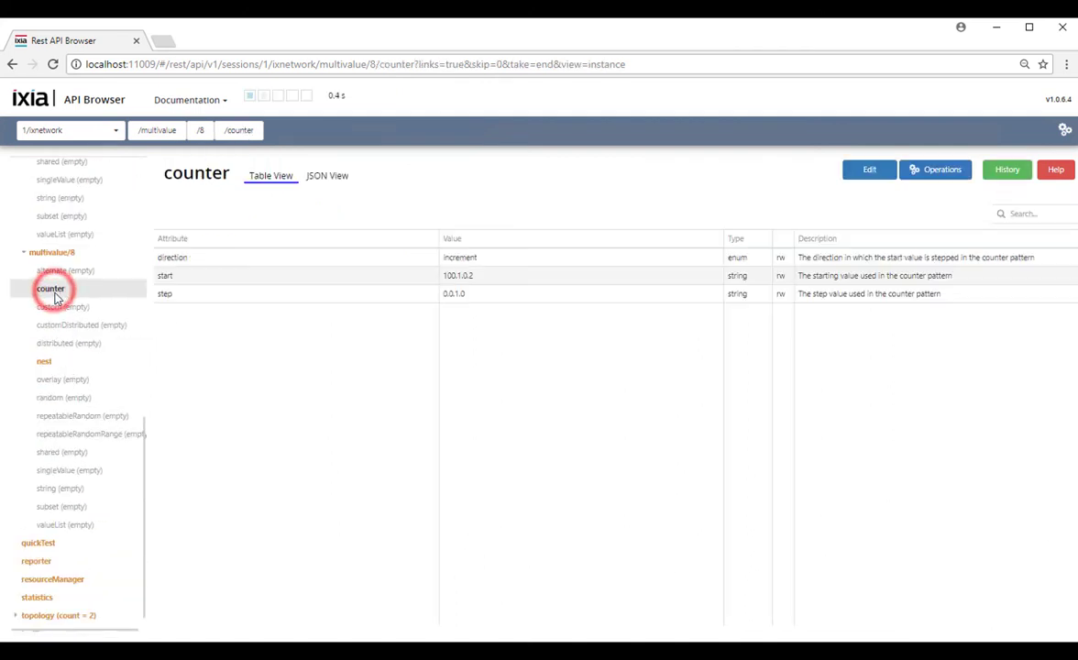
# - Set the counter start to 1.1.1.1 and step to 0.0.0.1, then commit
pyautogui.click(867, 169)
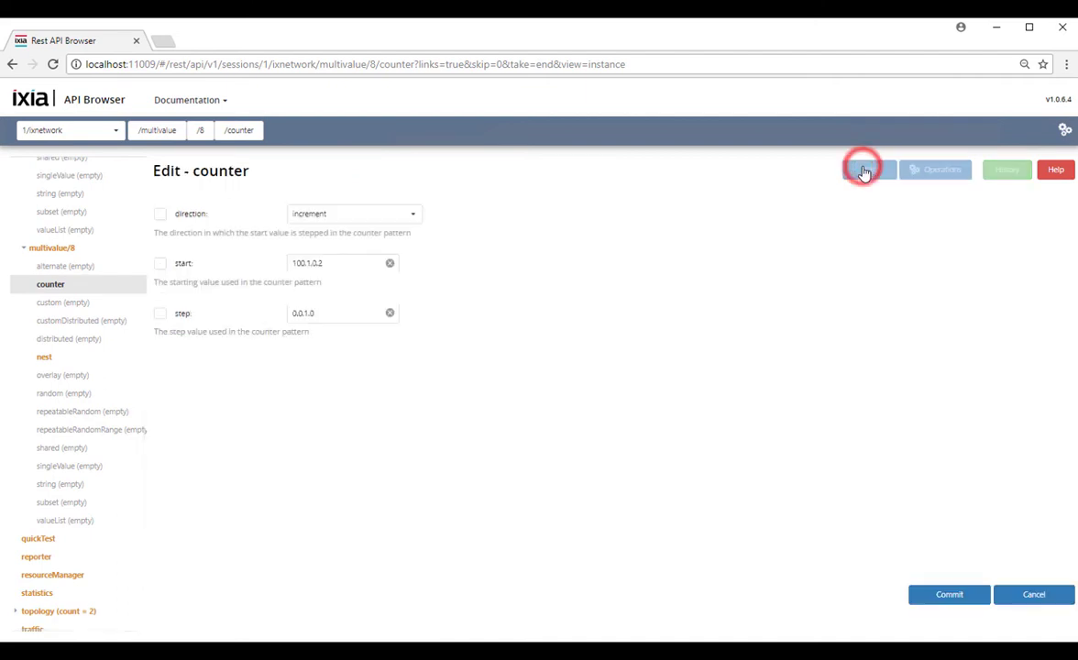
pyautogui.moveTo(282, 268); pyautogui.dragTo(282, 269)
pyautogui.write('1.1.1.1')
pyautogui.click(160, 316)
pyautogui.click(317, 314)
pyautogui.press('BackSpace')
pyautogui.press('BackSpace')
pyautogui.press('BackSpace')
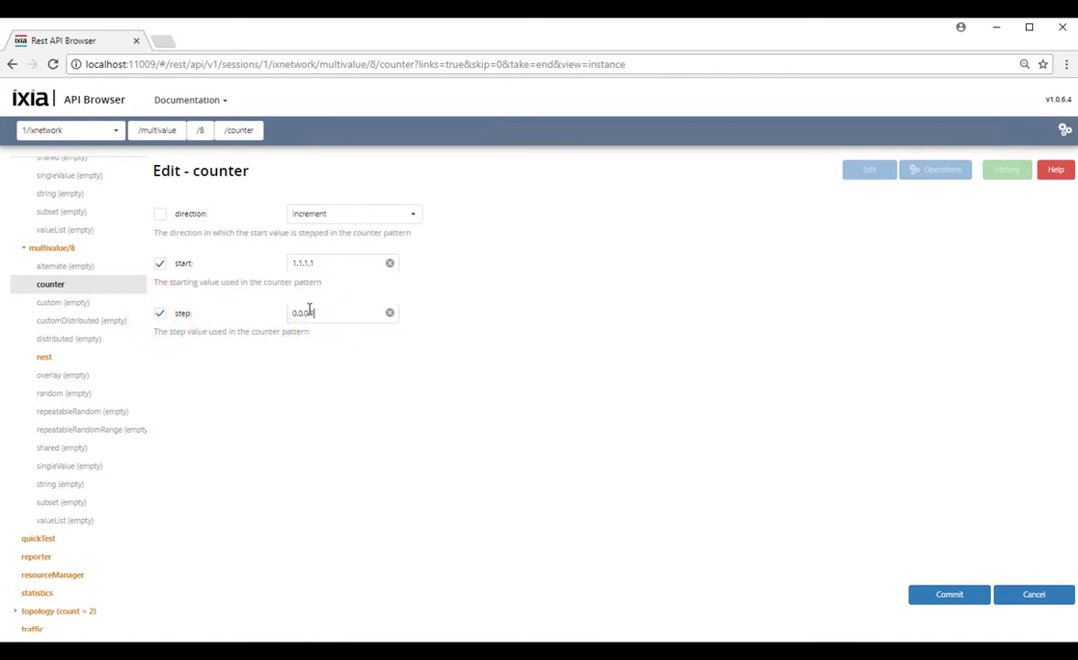
pyautogui.click(944, 600)
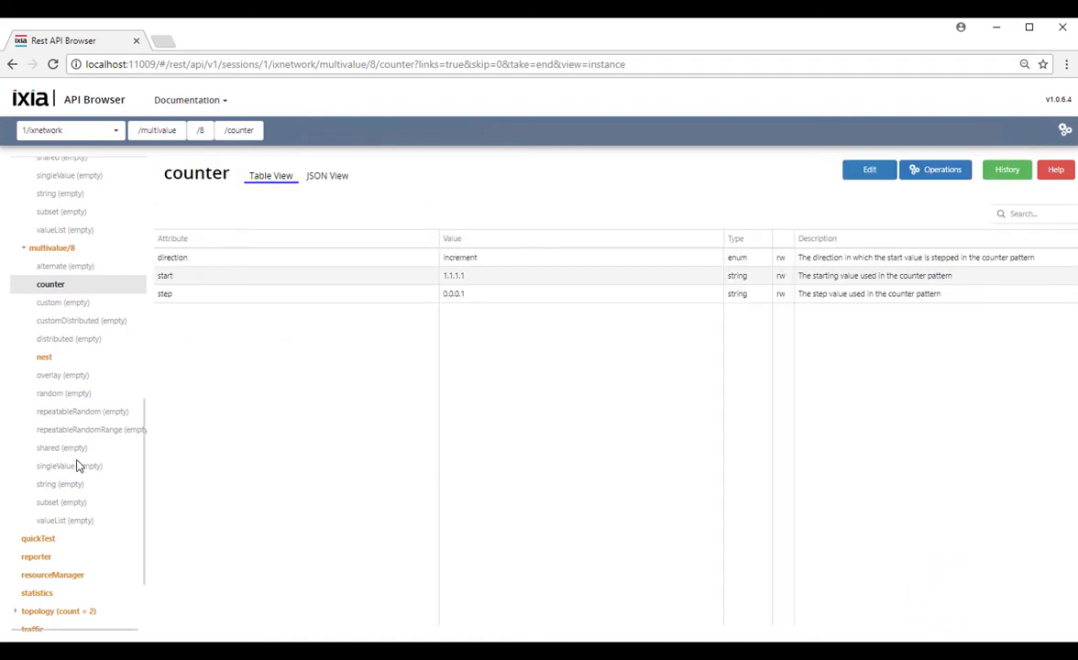
# - Expand the topology branch in the tree and return to the ipv4/1 object
pyautogui.scroll(-1, 73, 470)
pyautogui.scroll(2, 71, 475)
pyautogui.scroll(-2, 72, 476)
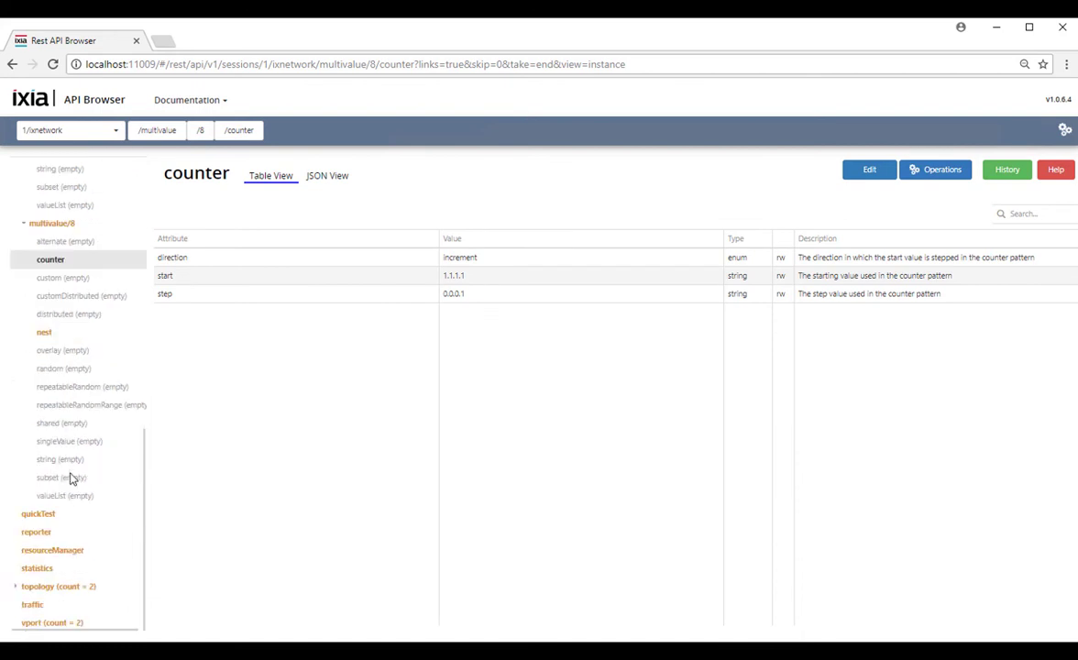
pyautogui.click(16, 588)
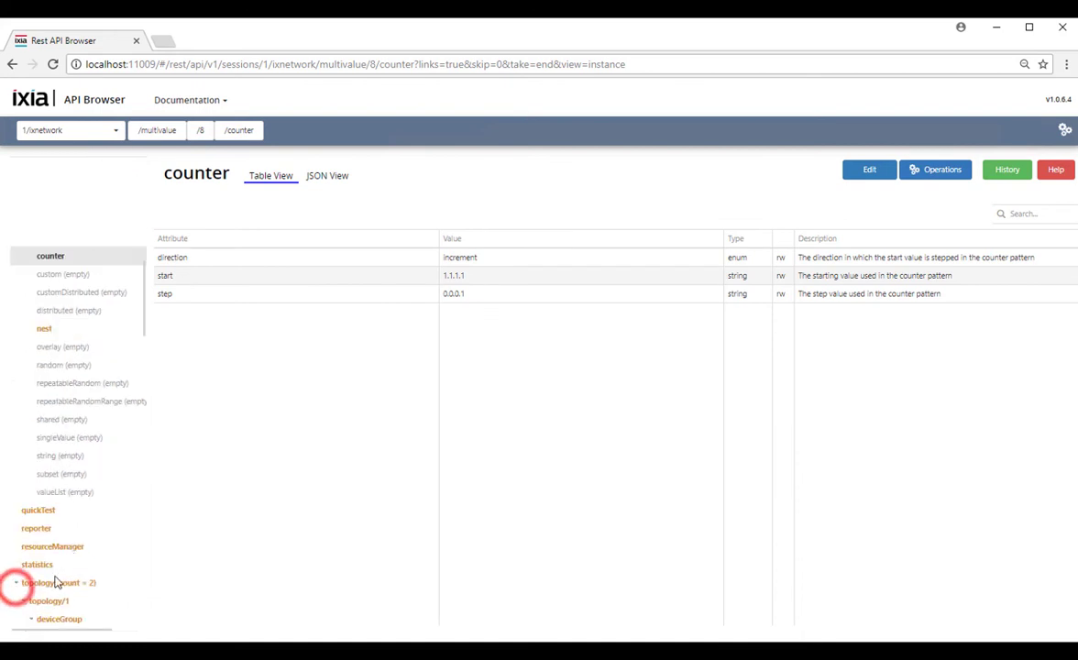
pyautogui.scroll(-8, 53, 580)
pyautogui.click(84, 561)
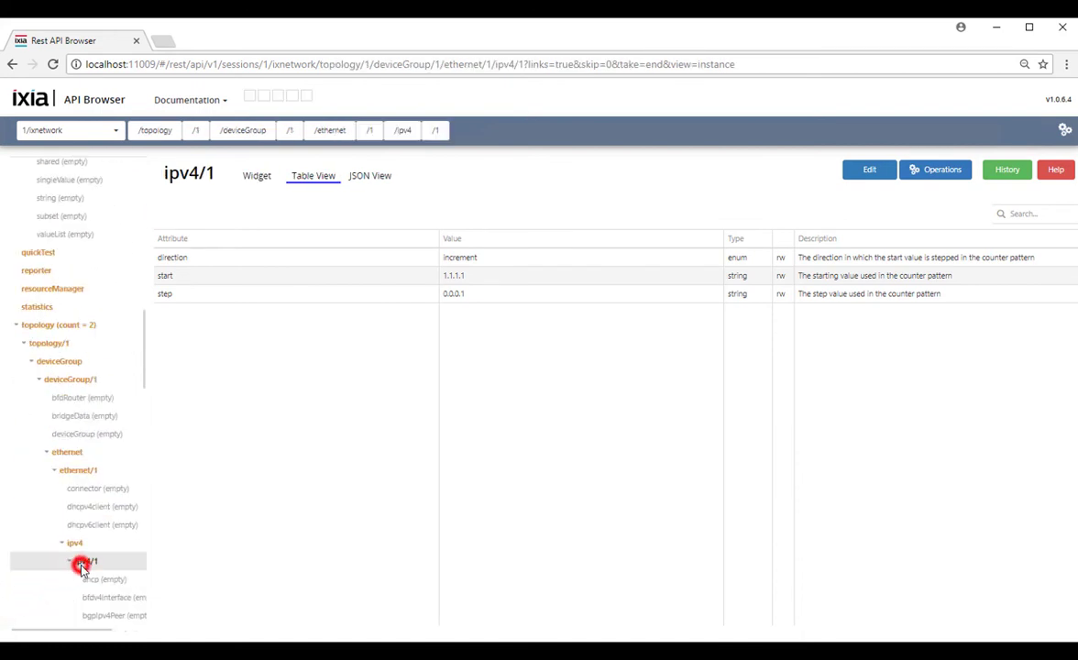
# - Open the counter pattern of the gatewayIp multivalue/10
pyautogui.scroll(-10, 137, 554)
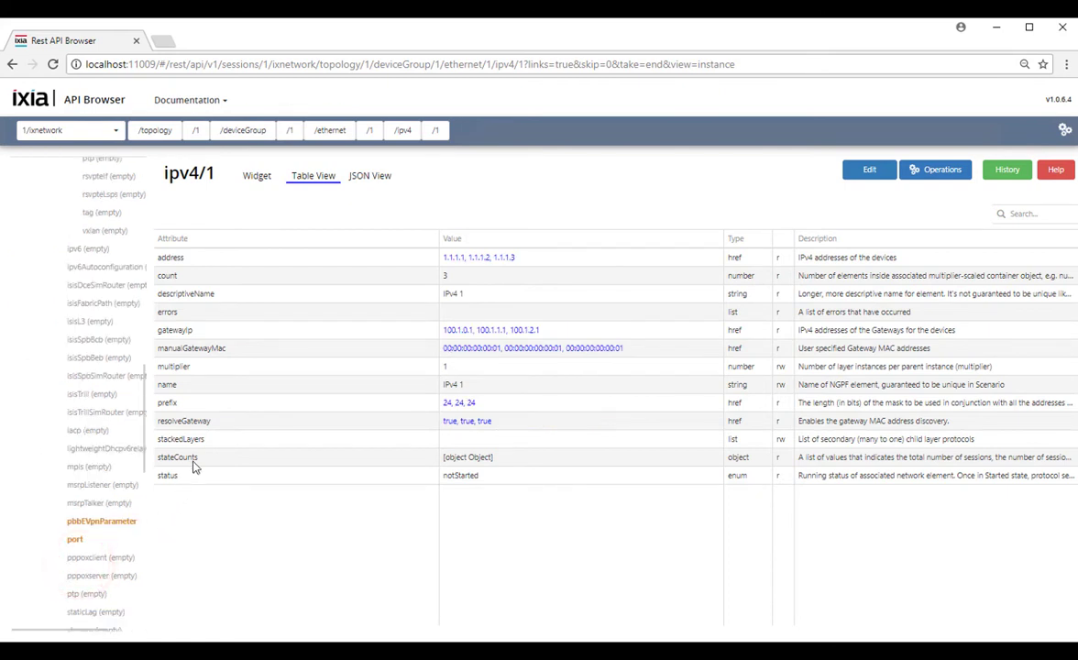
pyautogui.moveTo(194, 332)
pyautogui.mouseDown()
pyautogui.moveTo(154, 334)
pyautogui.moveTo(177, 333)
pyautogui.mouseUp()
pyautogui.click(512, 329)
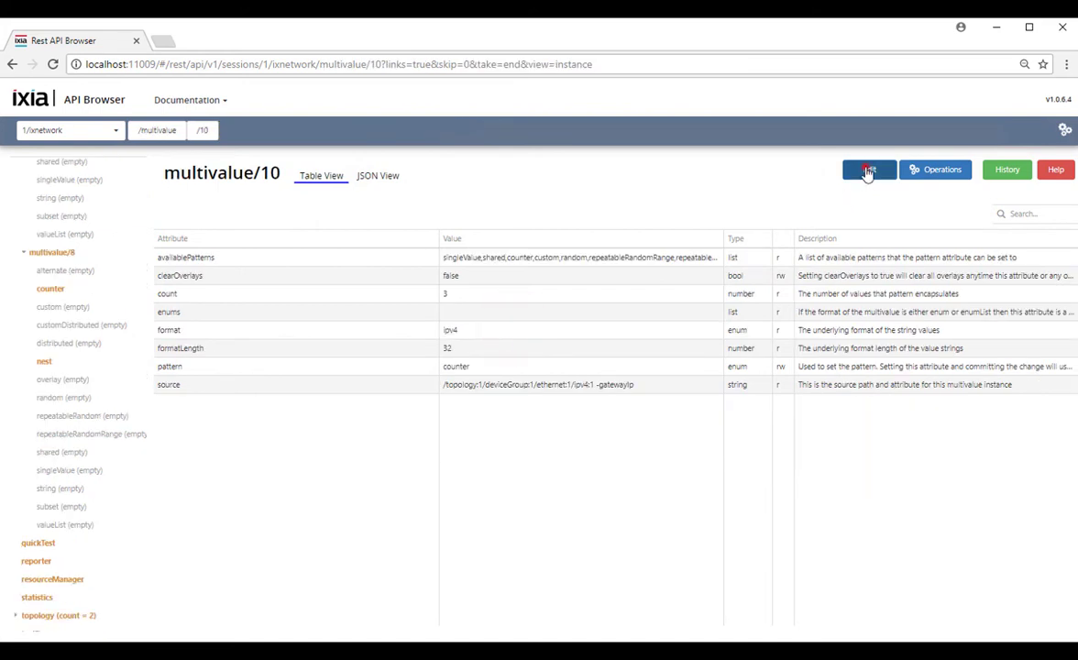
pyautogui.click(869, 170)
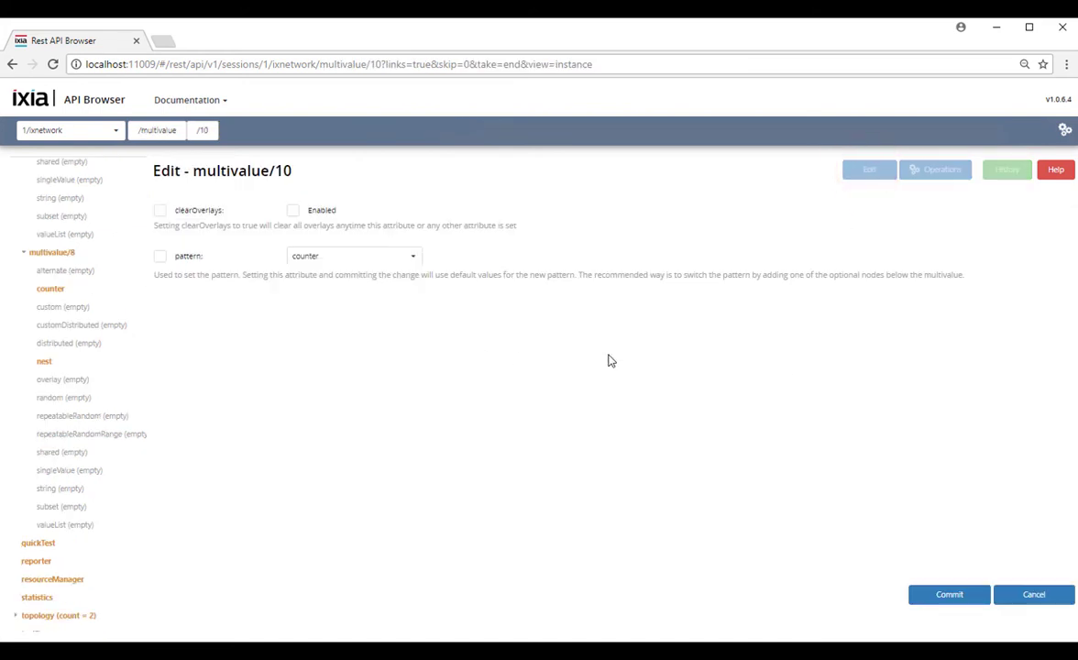
pyautogui.moveTo(294, 172); pyautogui.dragTo(192, 171)
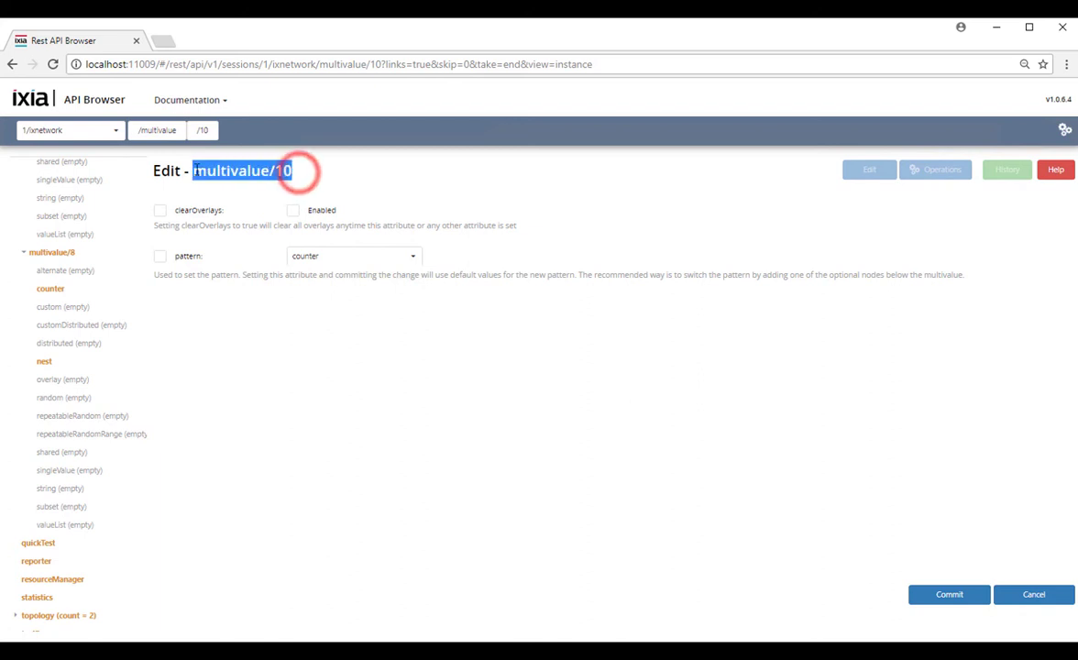
pyautogui.scroll(5, 89, 405)
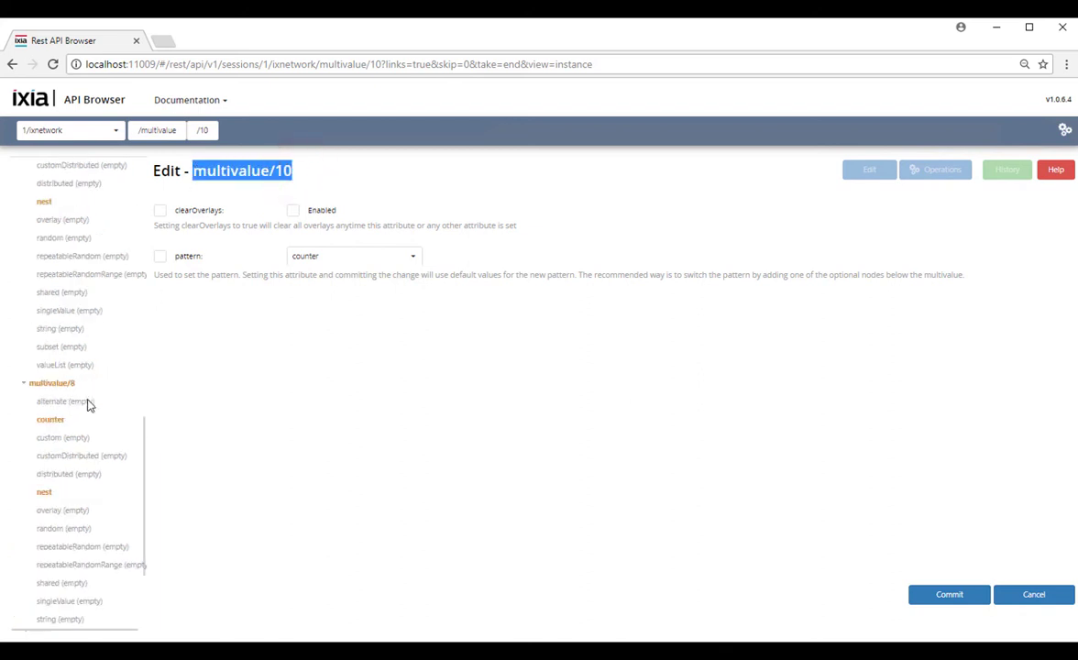
pyautogui.scroll(8, 89, 405)
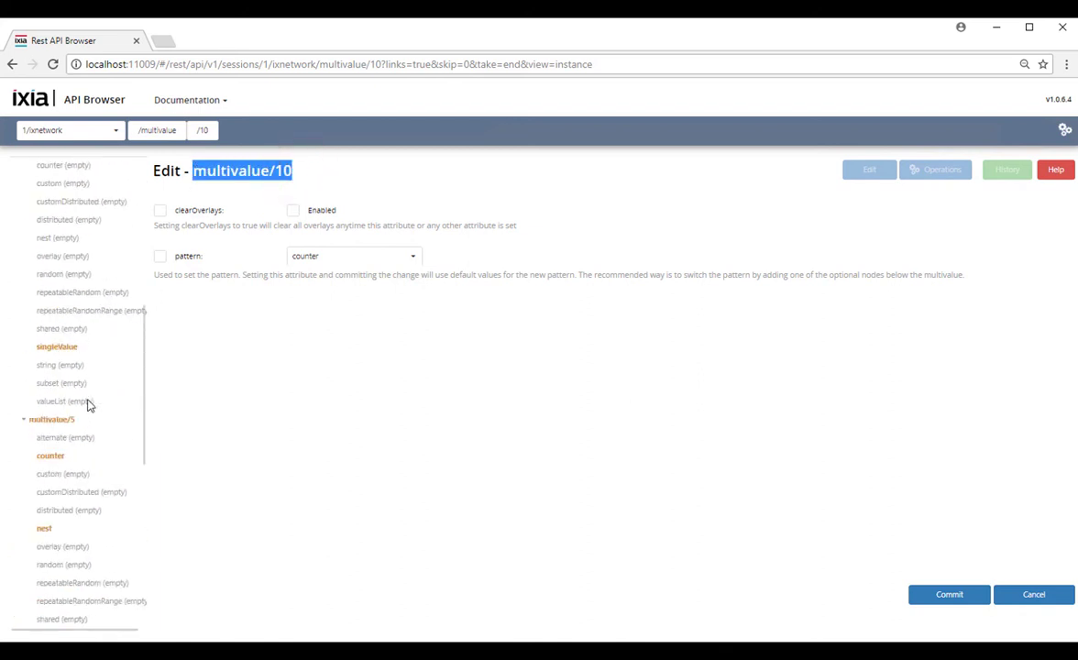
pyautogui.click(51, 270)
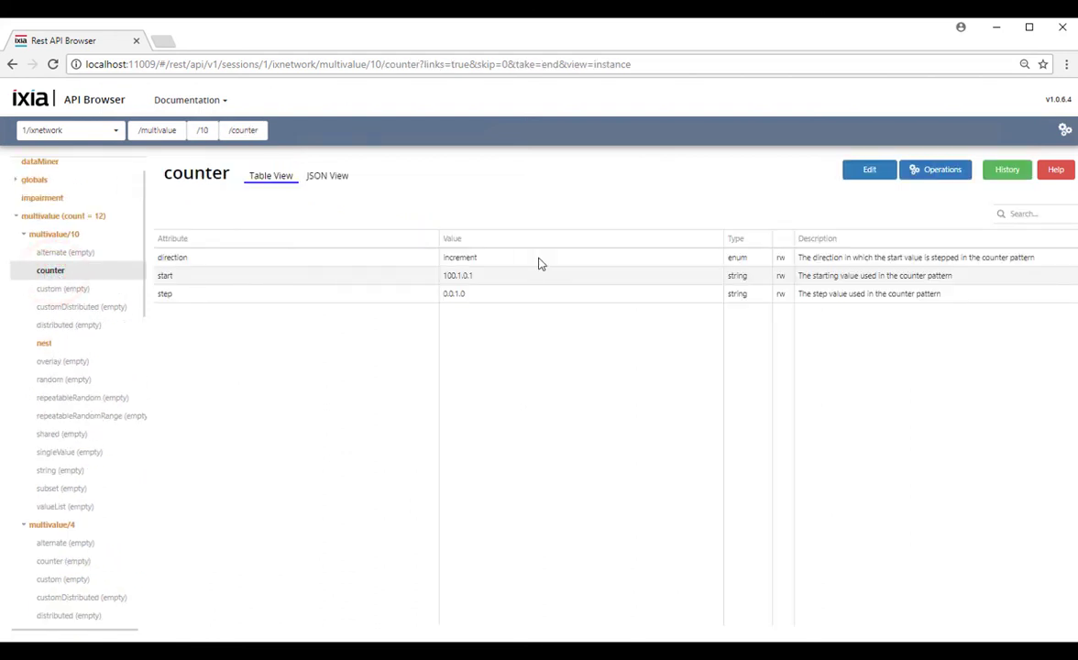
# - Set multivalue/10's counter start to 1.1.1.4 and step to 0.0.0.1, then commit
pyautogui.click(867, 170)
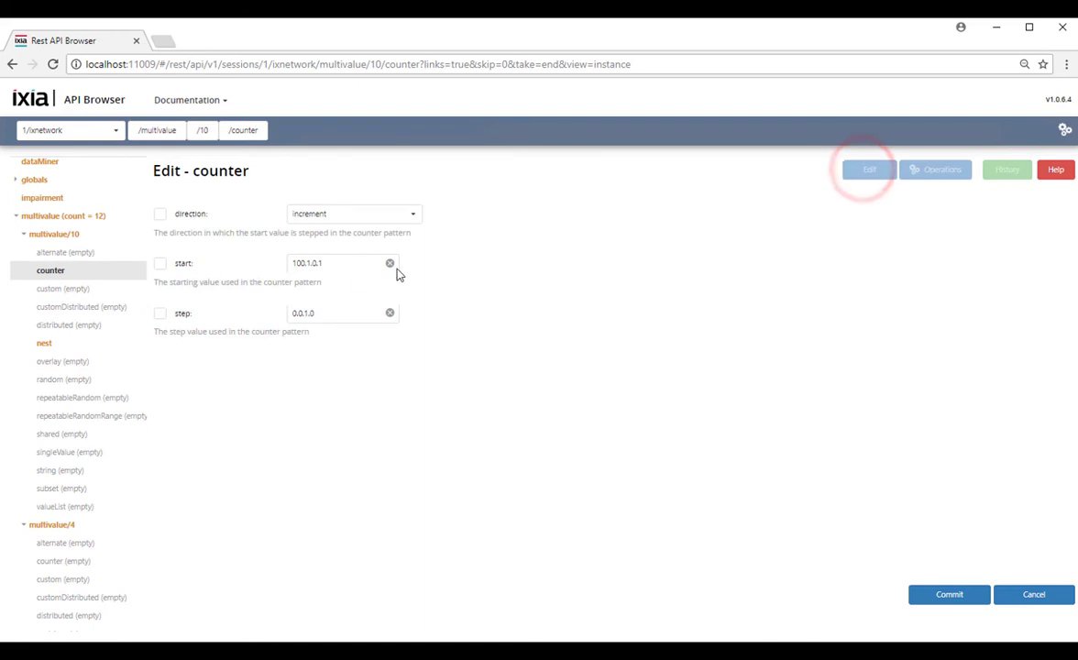
pyautogui.doubleClick(335, 263)
pyautogui.write('1.1.1.')
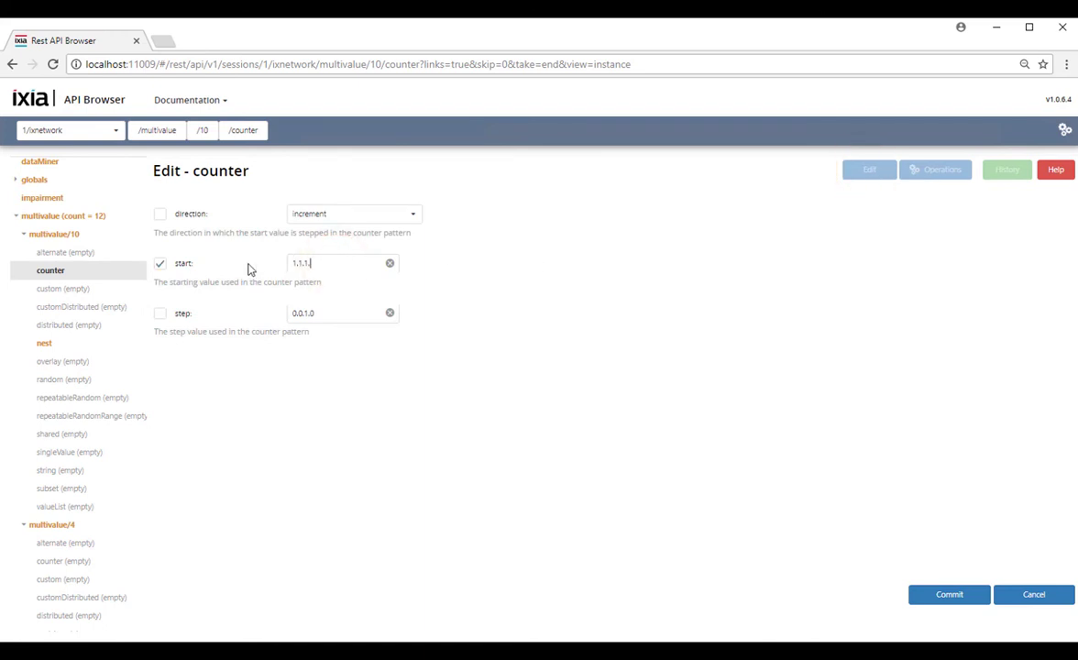
pyautogui.doubleClick(326, 314)
pyautogui.write('0.0.0')
pyautogui.click(936, 594)
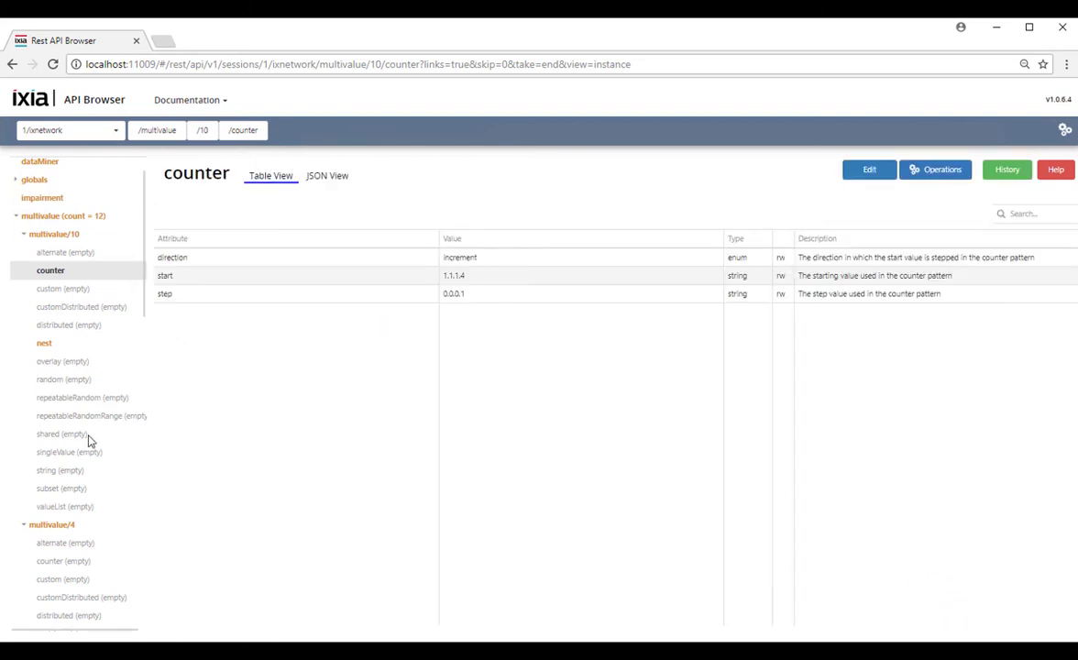
# - Expand the topology branch and open the bgpIpv4Peer node under ipv4/1
pyautogui.scroll(-10, 89, 441)
pyautogui.scroll(-1, 89, 441)
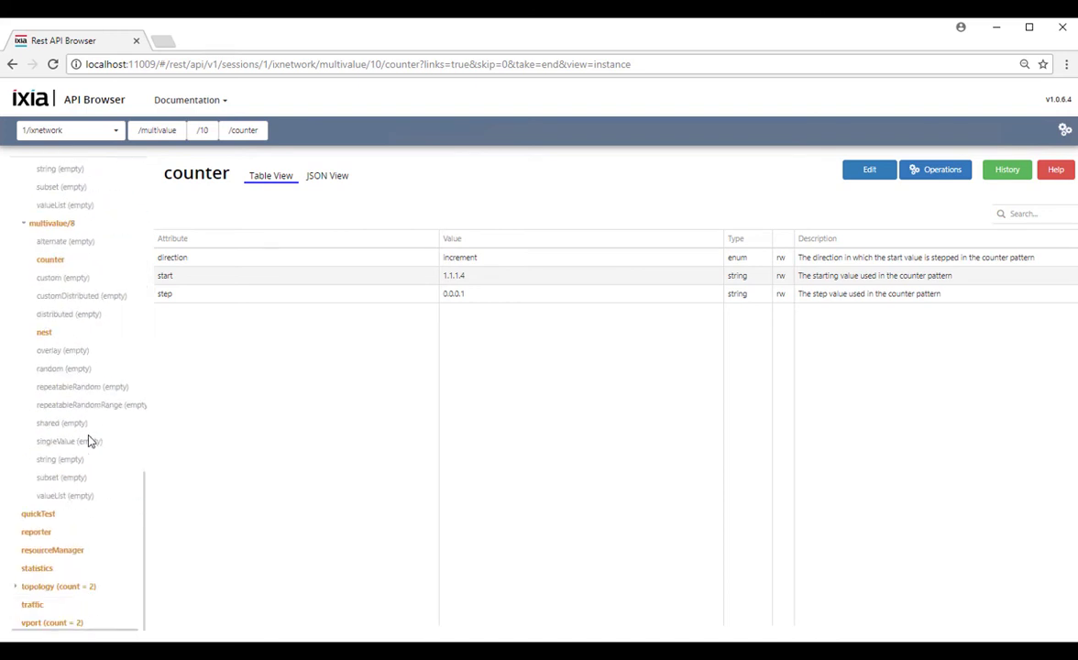
pyautogui.click(16, 589)
pyautogui.scroll(-5, 46, 532)
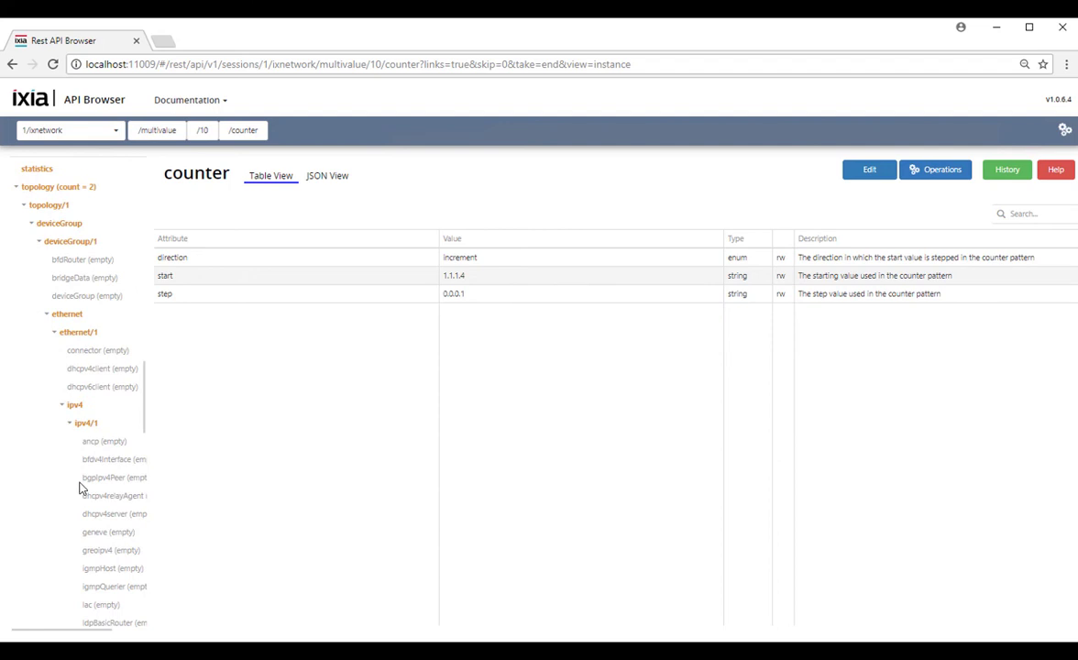
pyautogui.click(97, 481)
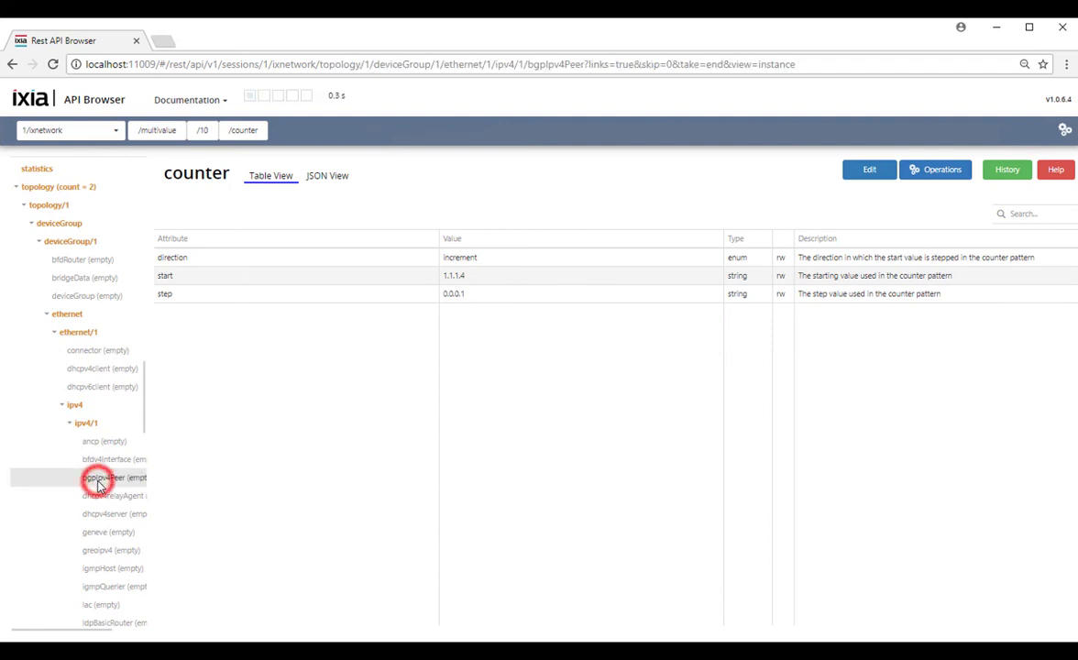
# - Add bgpIpv4Peer/1 and view it in the Widget tab
pyautogui.click(824, 175)
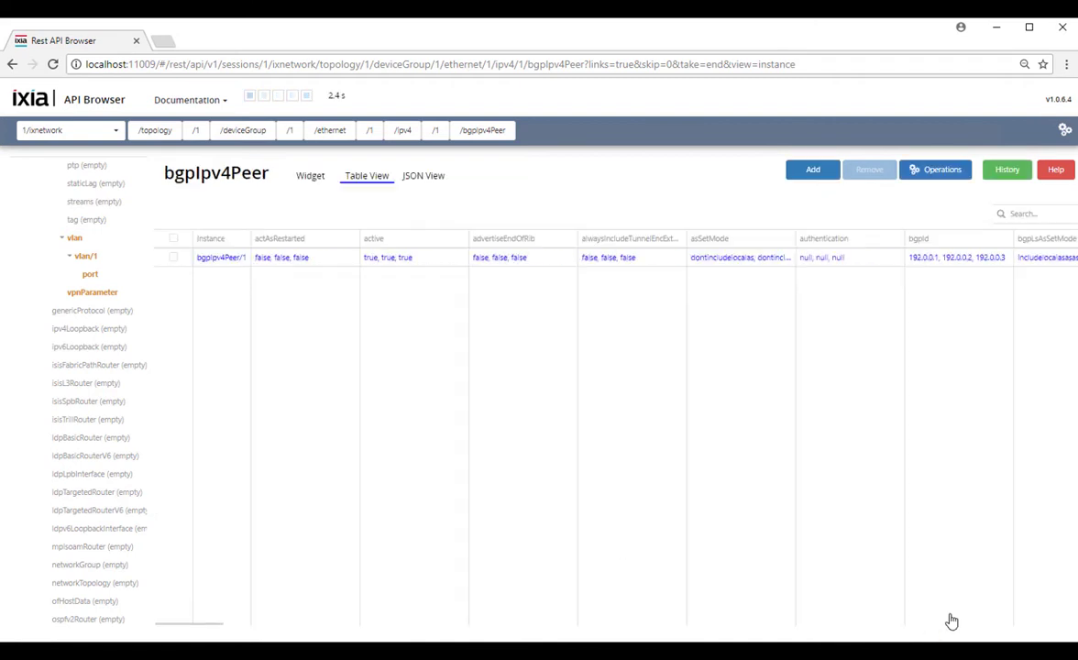
pyautogui.click(222, 258)
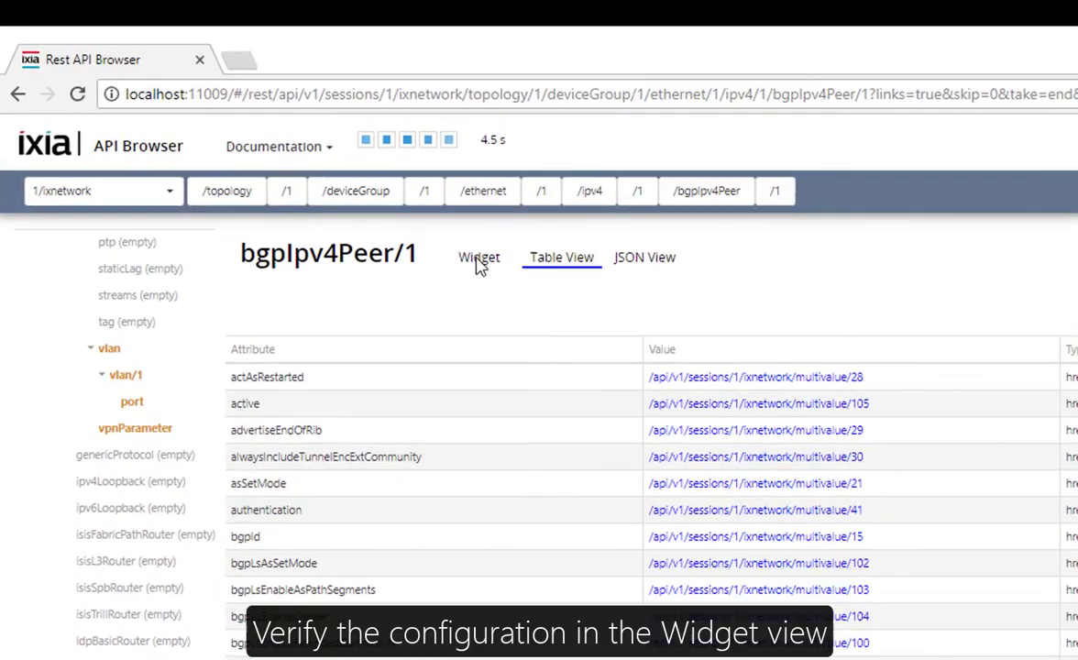
pyautogui.click(327, 176)
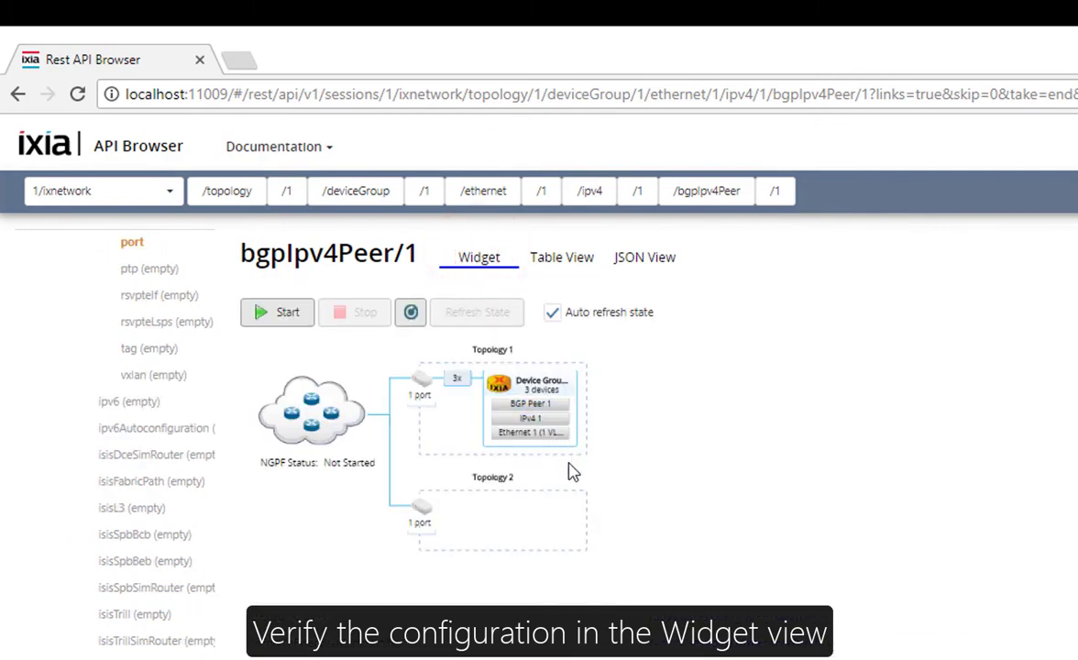
# - Return to the peer's attribute table and locate the dutIp attribute
pyautogui.click(537, 408)
pyautogui.scroll(-2, 284, 303)
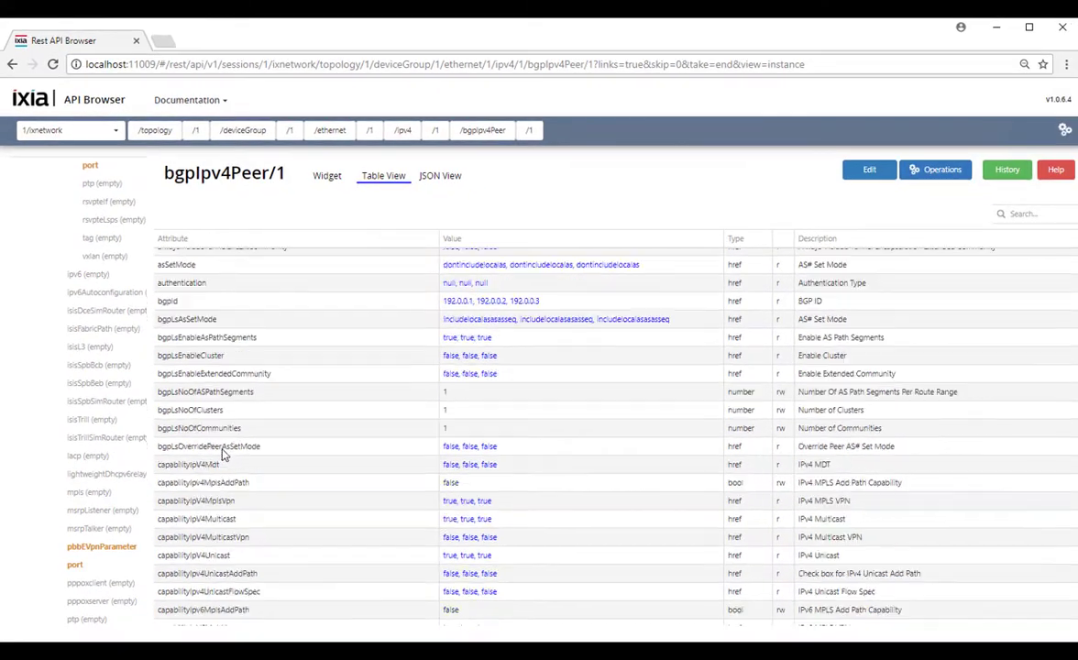
pyautogui.scroll(-5, 222, 454)
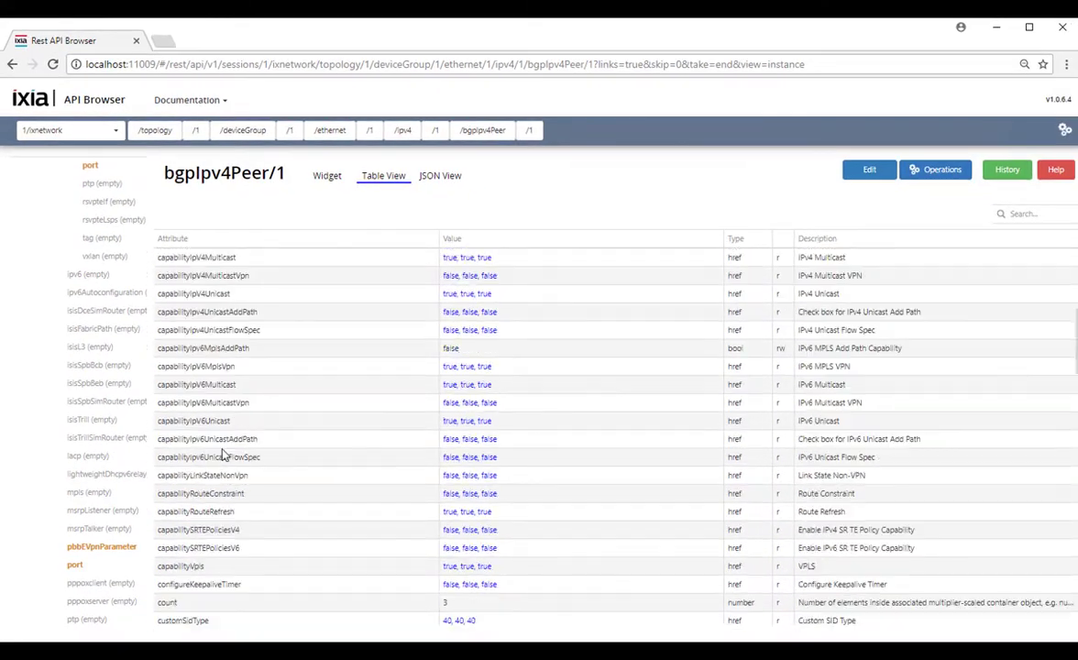
pyautogui.scroll(-3, 223, 454)
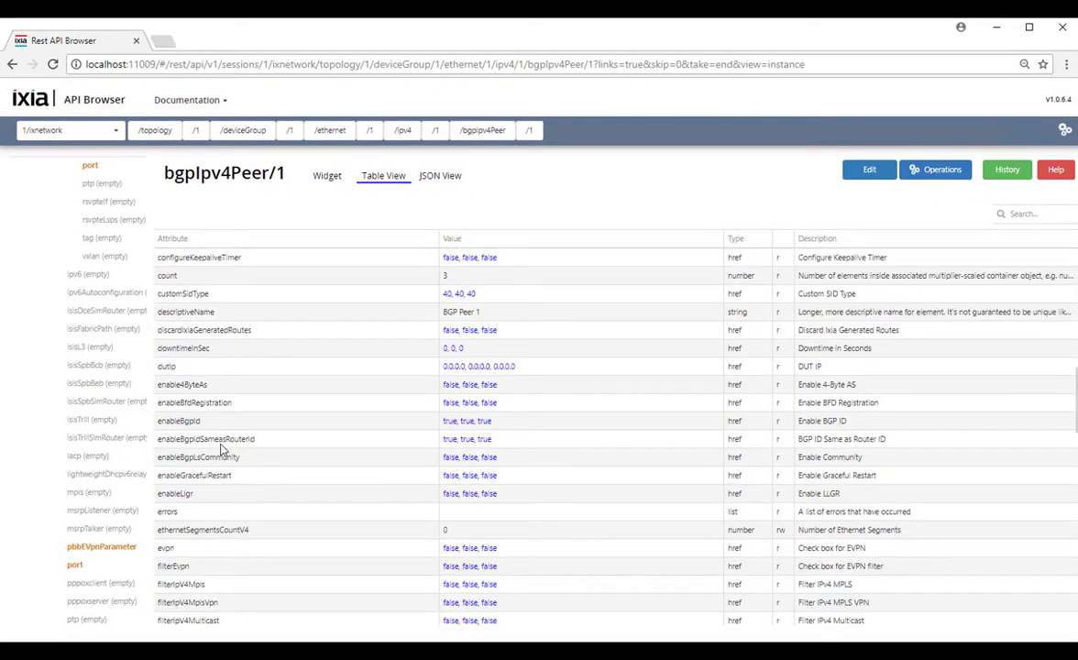
pyautogui.doubleClick(165, 368)
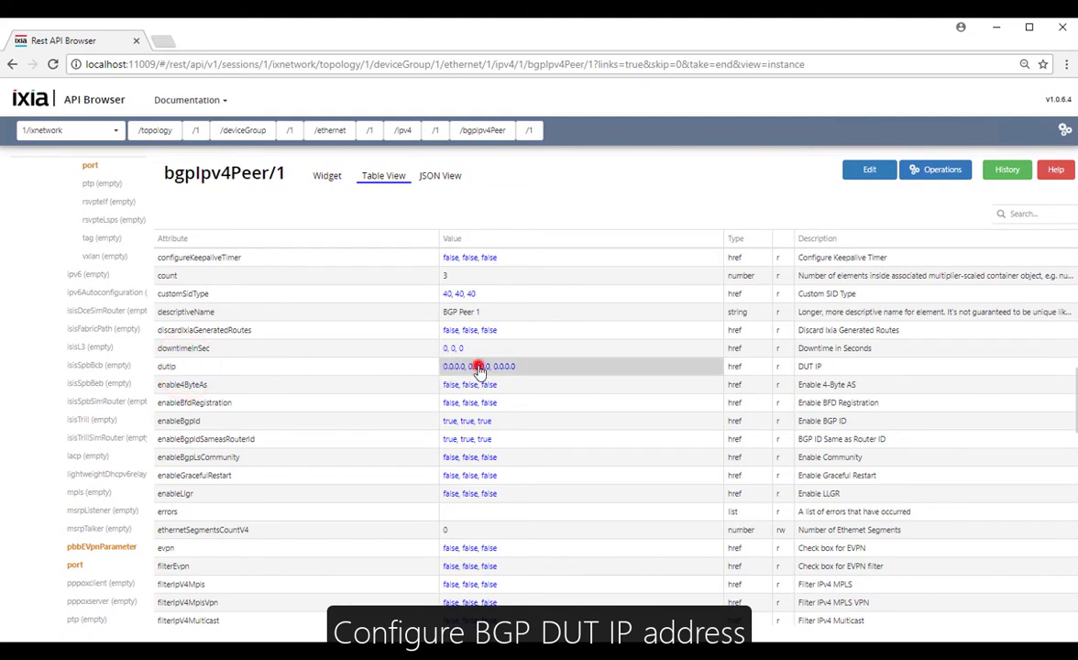
# - Change the dutIp multivalue/16 pattern to counter and commit
pyautogui.click(477, 369)
pyautogui.click(863, 170)
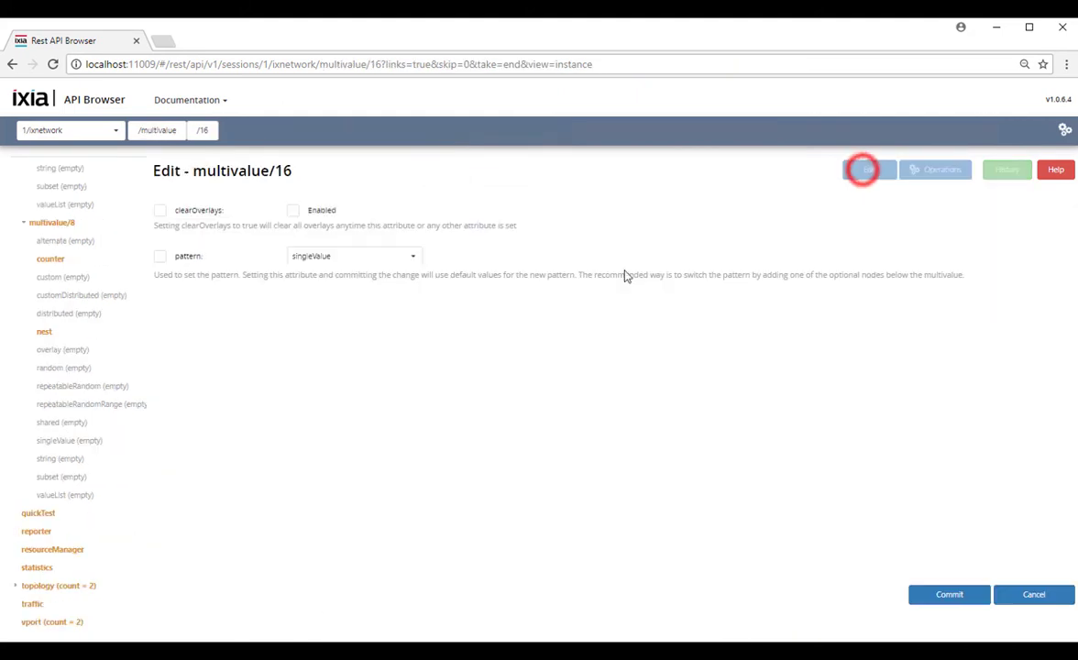
pyautogui.click(412, 257)
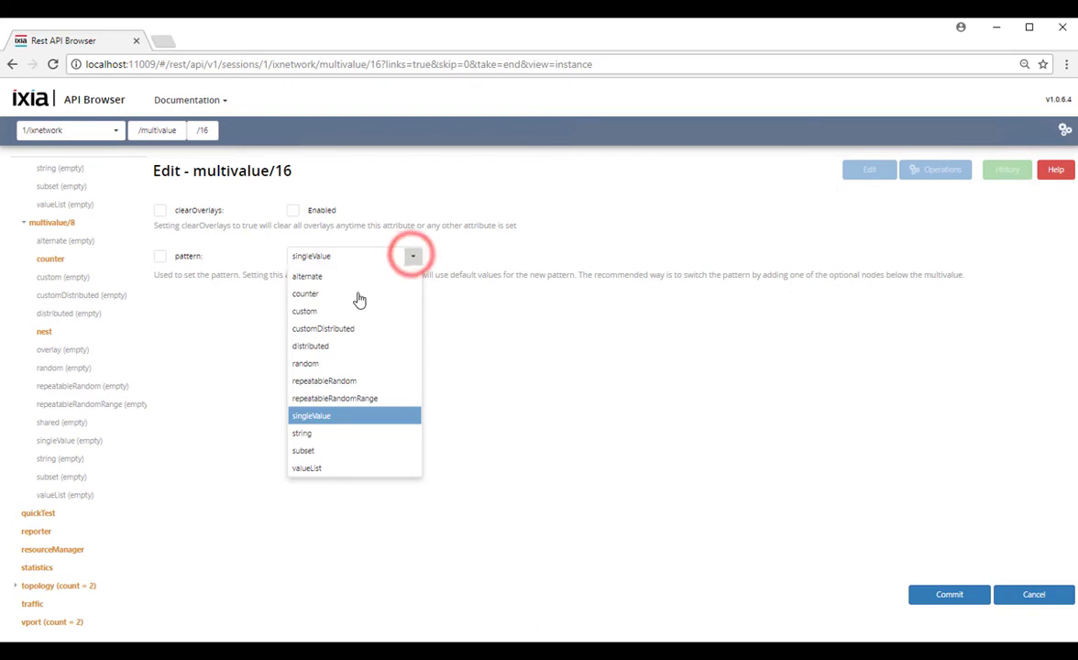
pyautogui.click(314, 295)
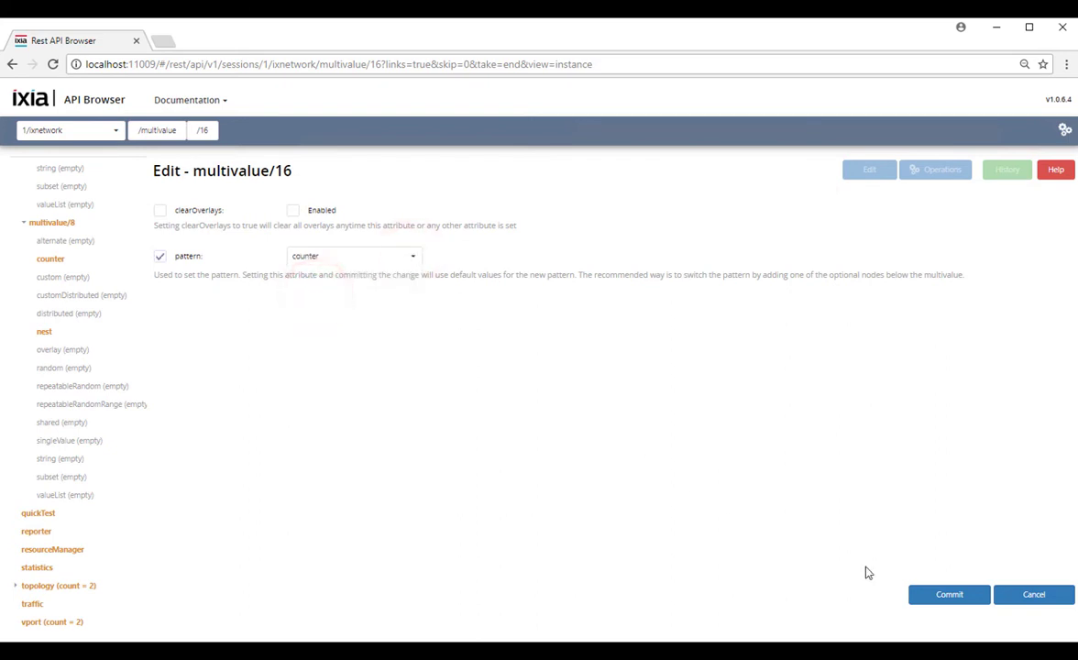
pyautogui.click(951, 594)
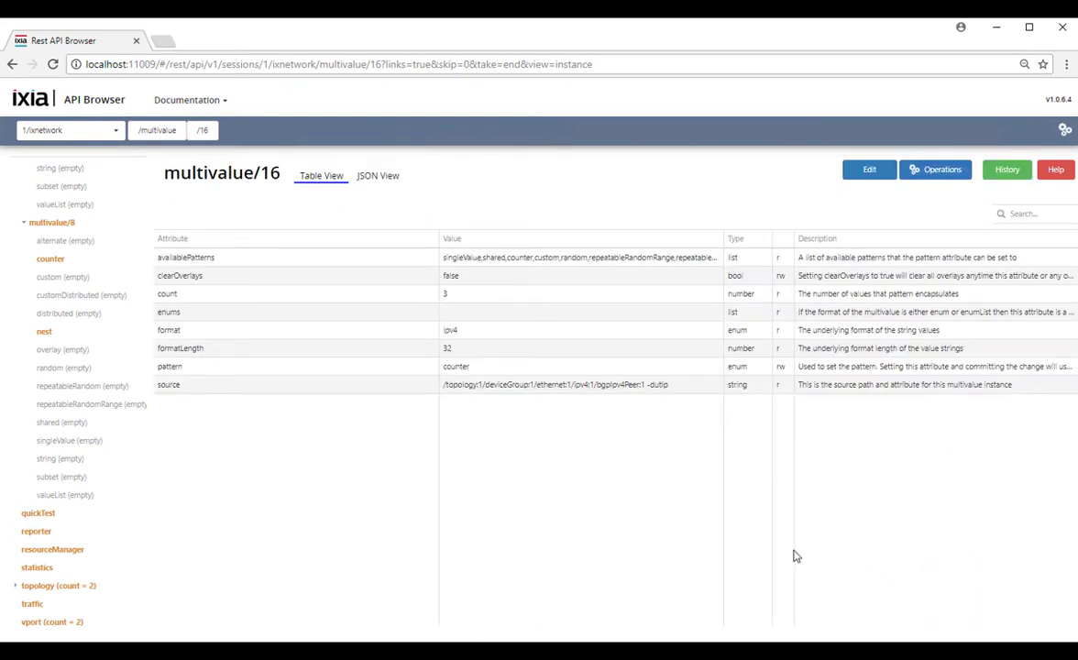
# - Set multivalue/16's counter to start at 1.1.1.4 with step 0.0.0.1
pyautogui.moveTo(282, 176); pyautogui.dragTo(161, 174)
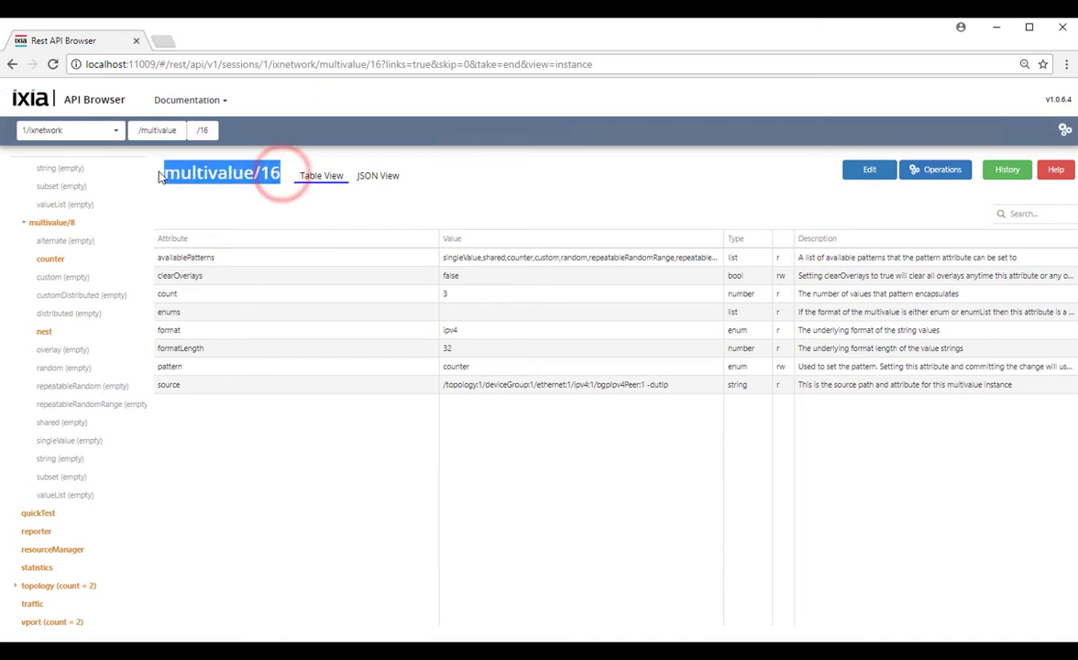
pyautogui.scroll(12, 83, 368)
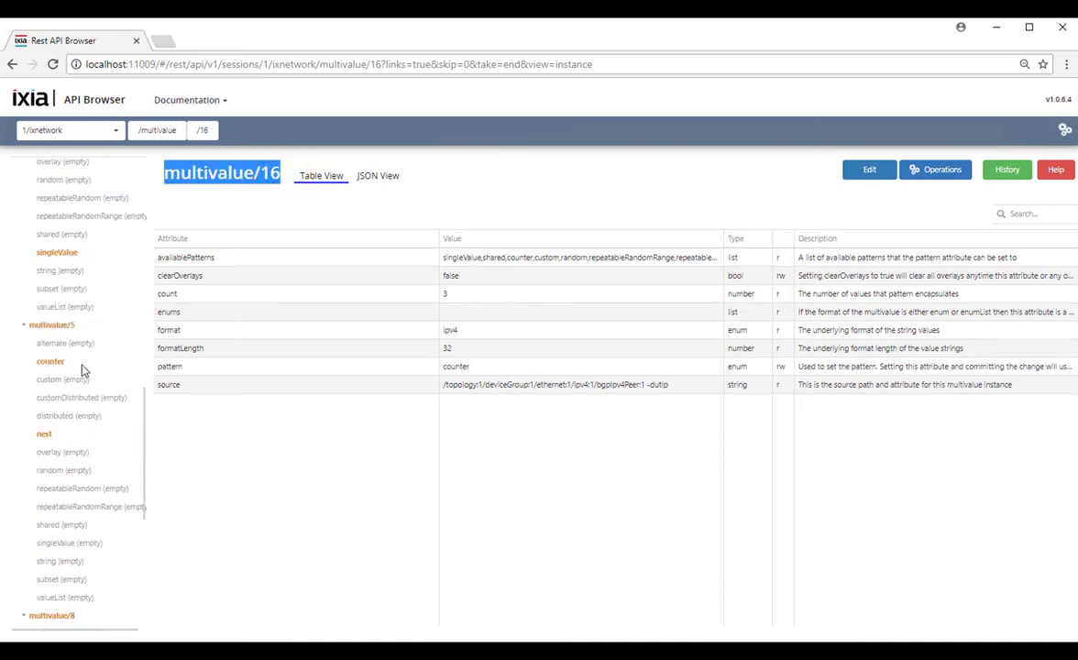
pyautogui.scroll(5, 79, 367)
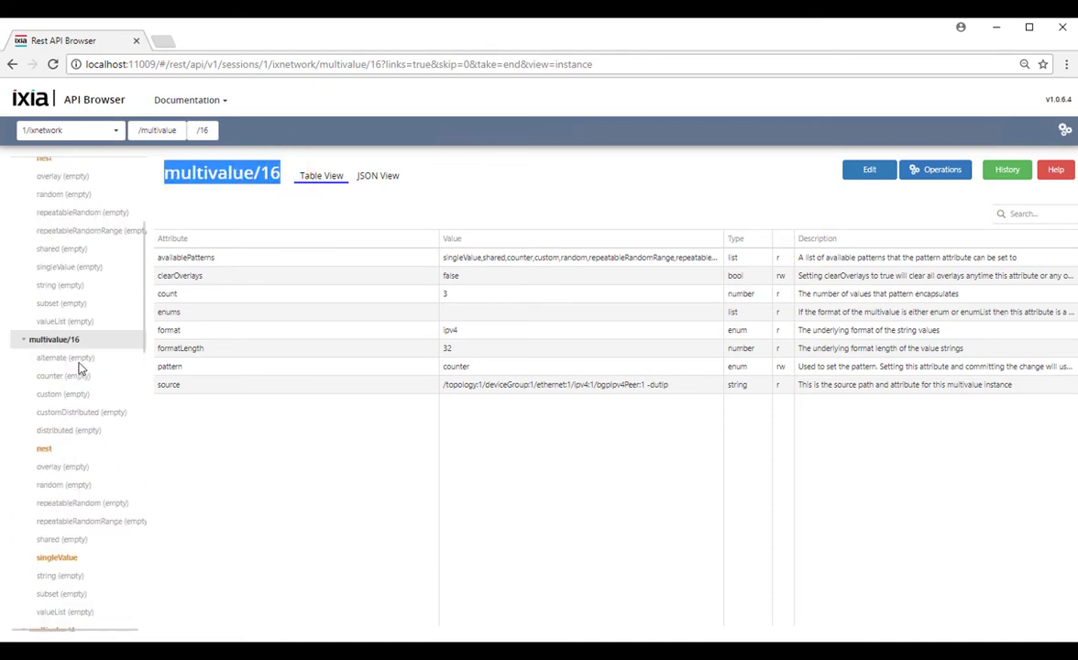
pyautogui.scroll(2, 79, 367)
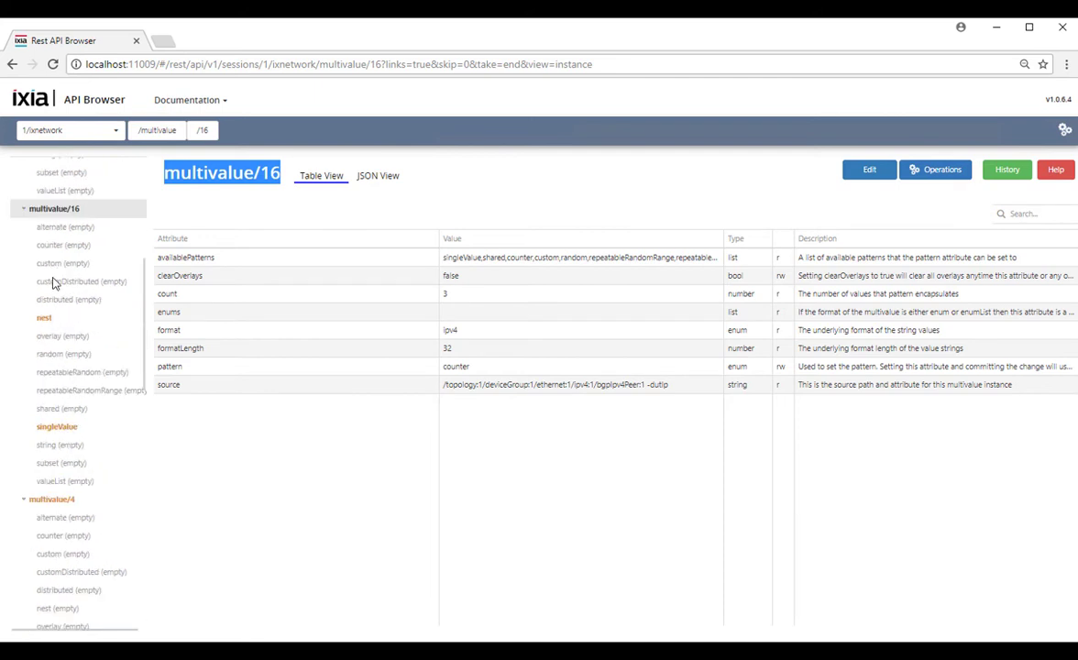
pyautogui.click(63, 244)
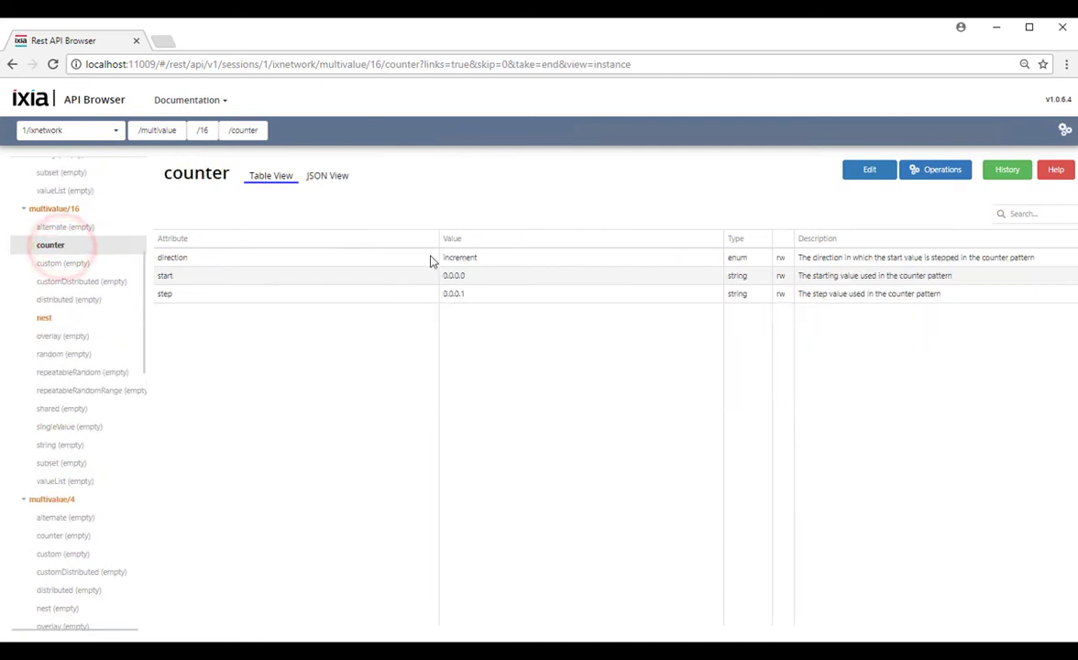
pyautogui.click(867, 170)
pyautogui.moveTo(343, 264); pyautogui.dragTo(260, 264)
pyautogui.write('1.1.1.')
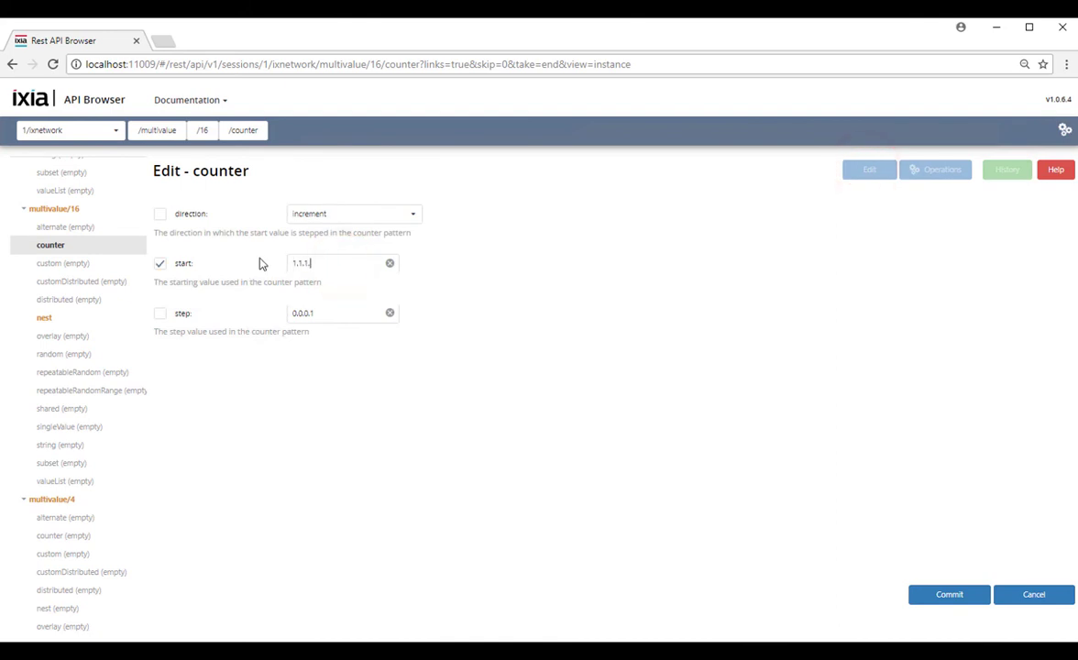
pyautogui.click(160, 314)
pyautogui.click(949, 595)
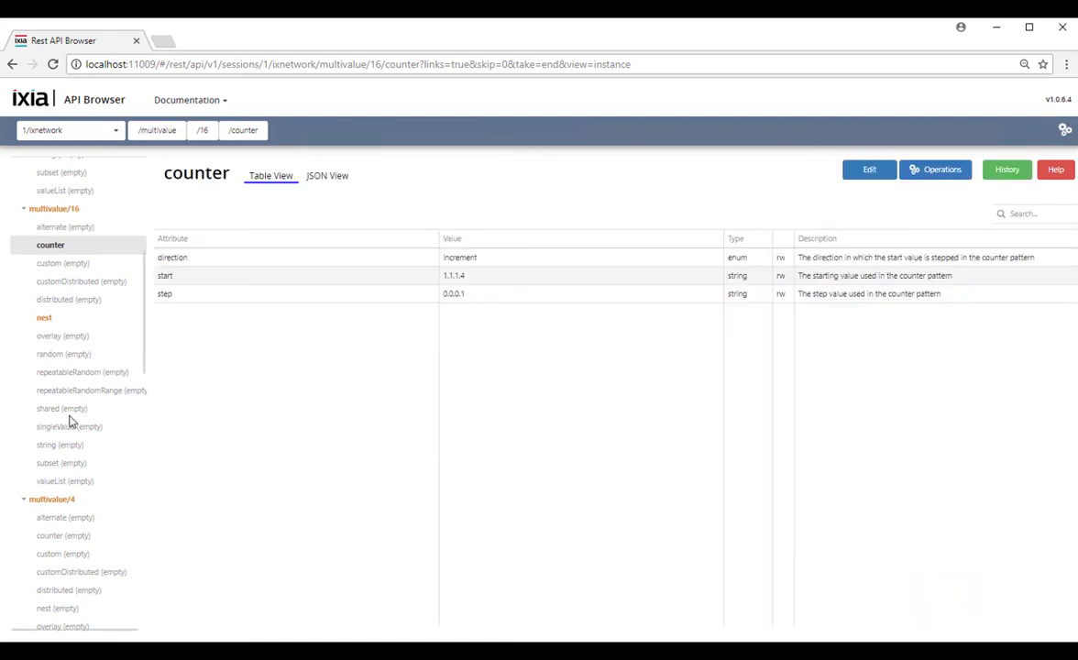
pyautogui.scroll(-6, 64, 423)
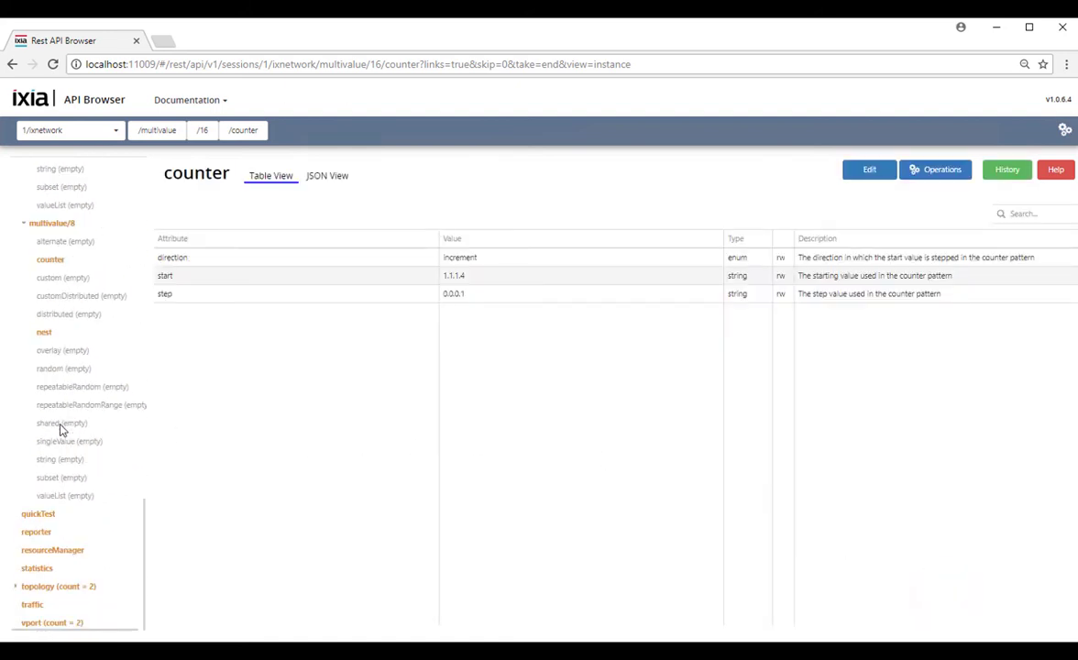
# - Expand topology/1's branches in the tree and open deviceGroup/1's attributes
pyautogui.click(15, 587)
pyautogui.scroll(-3, 73, 514)
pyautogui.click(66, 570)
pyautogui.scroll(-4, 65, 570)
pyautogui.click(65, 568)
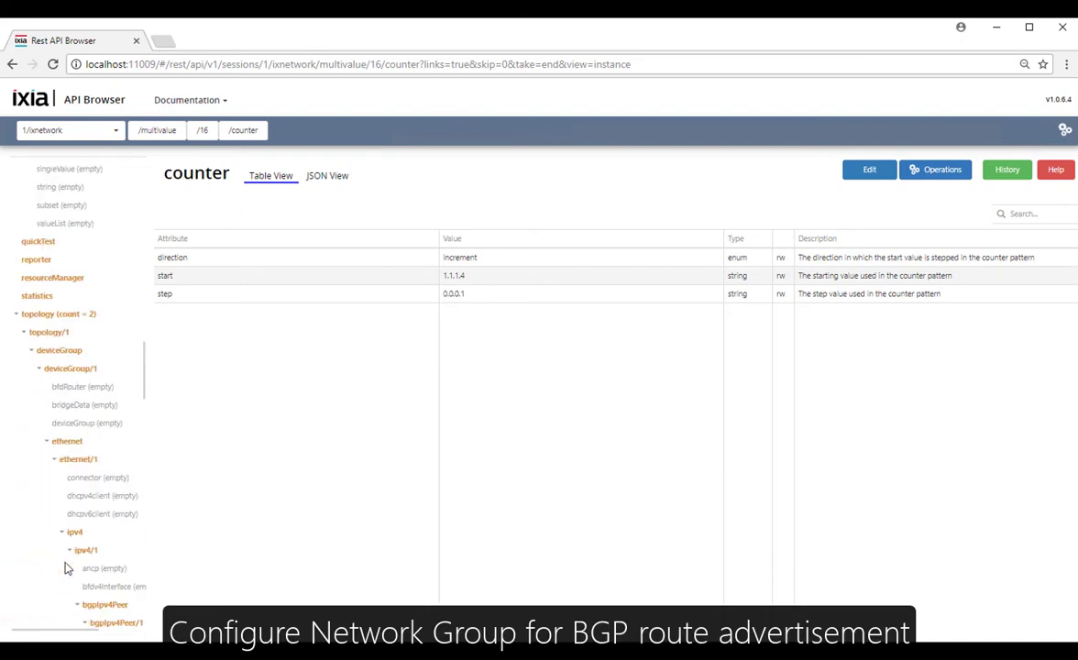
pyautogui.scroll(-1, 64, 565)
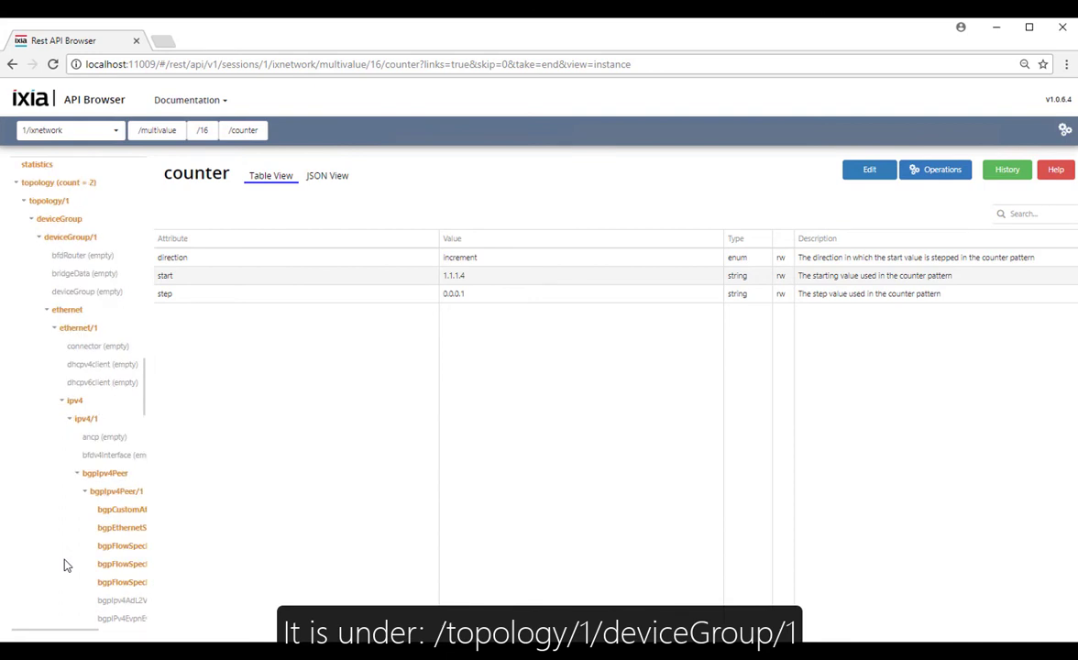
pyautogui.click(66, 237)
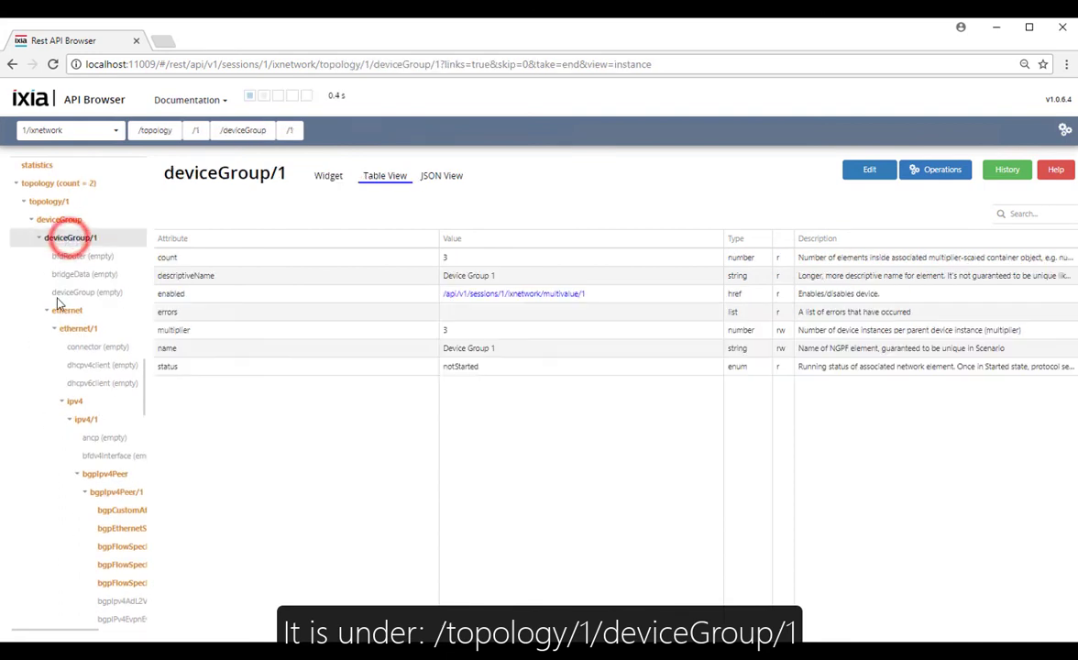
# - Collapse ethernet/1 and ethernet, then open Device Group 1's networkGroup list
pyautogui.scroll(-5, 52, 302)
pyautogui.scroll(10, 62, 327)
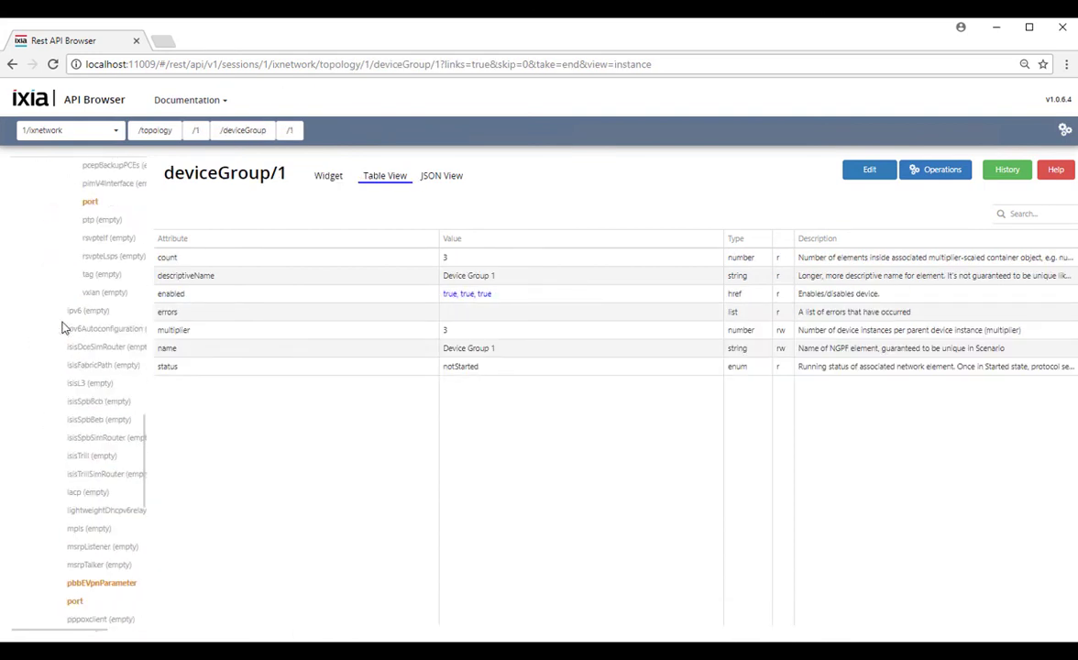
pyautogui.scroll(10, 62, 327)
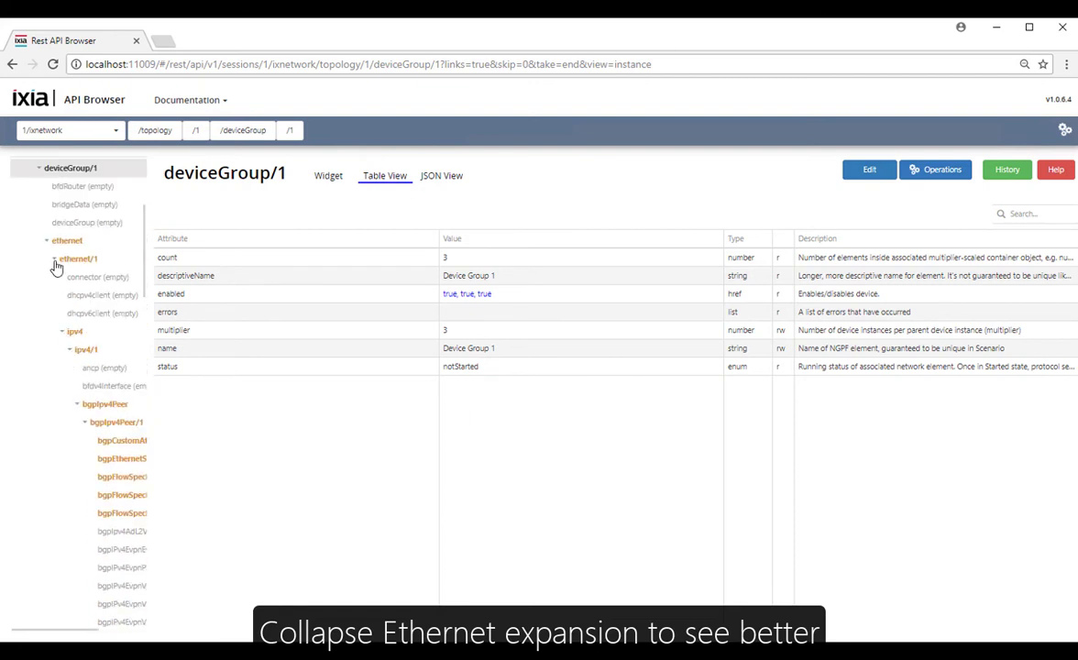
pyautogui.click(55, 259)
pyautogui.click(45, 240)
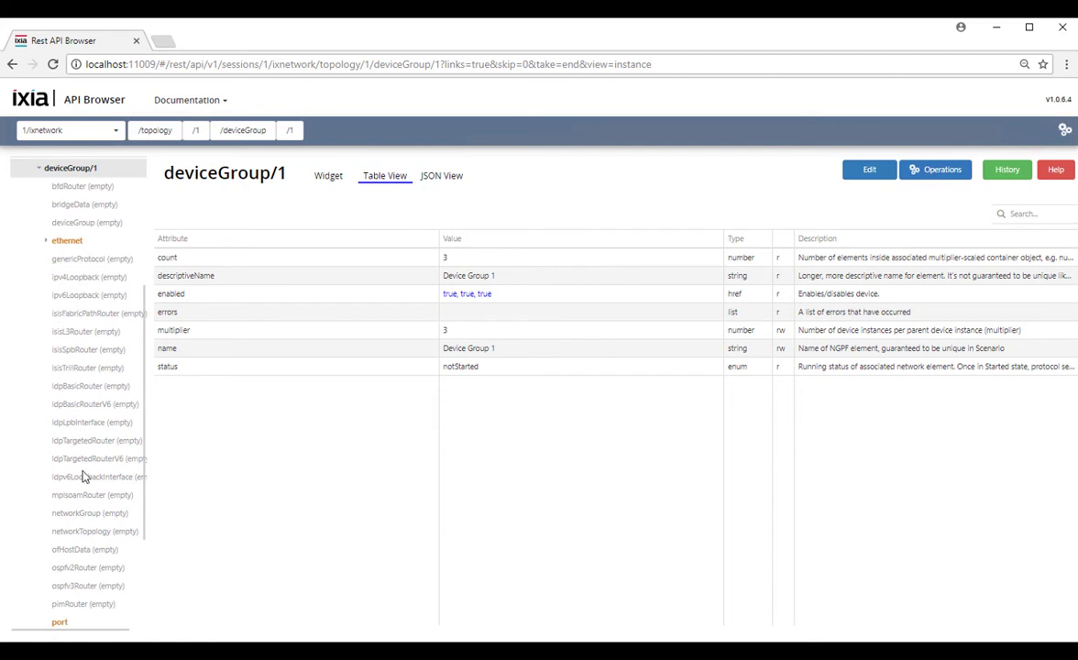
pyautogui.click(92, 516)
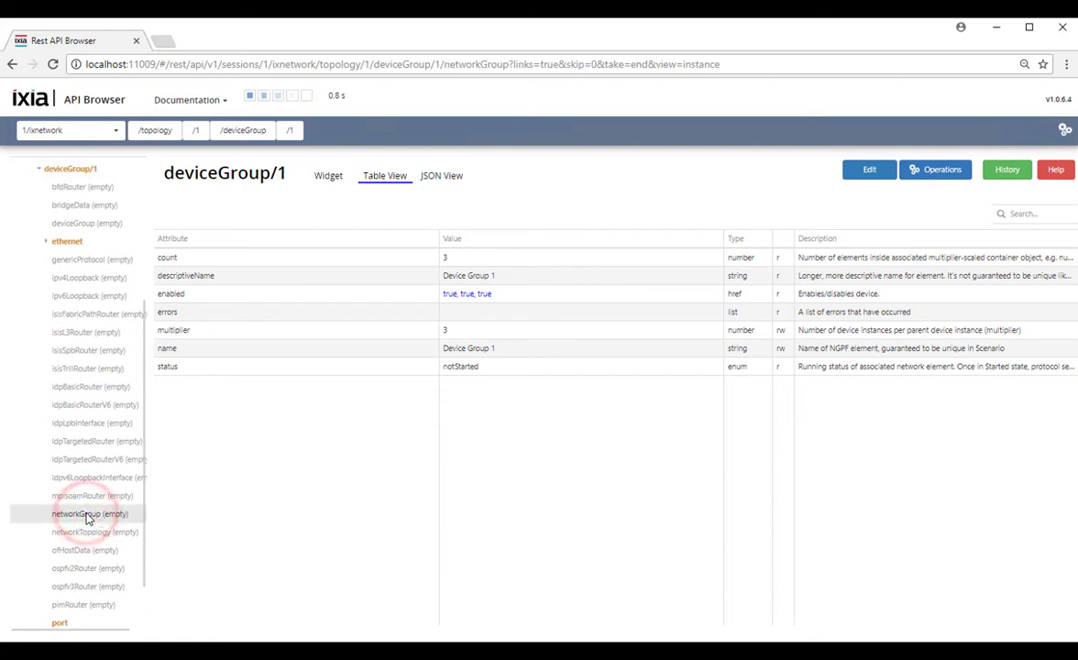
# - Add networkGroup/1 with multiplier 1000 and open its details
pyautogui.click(813, 171)
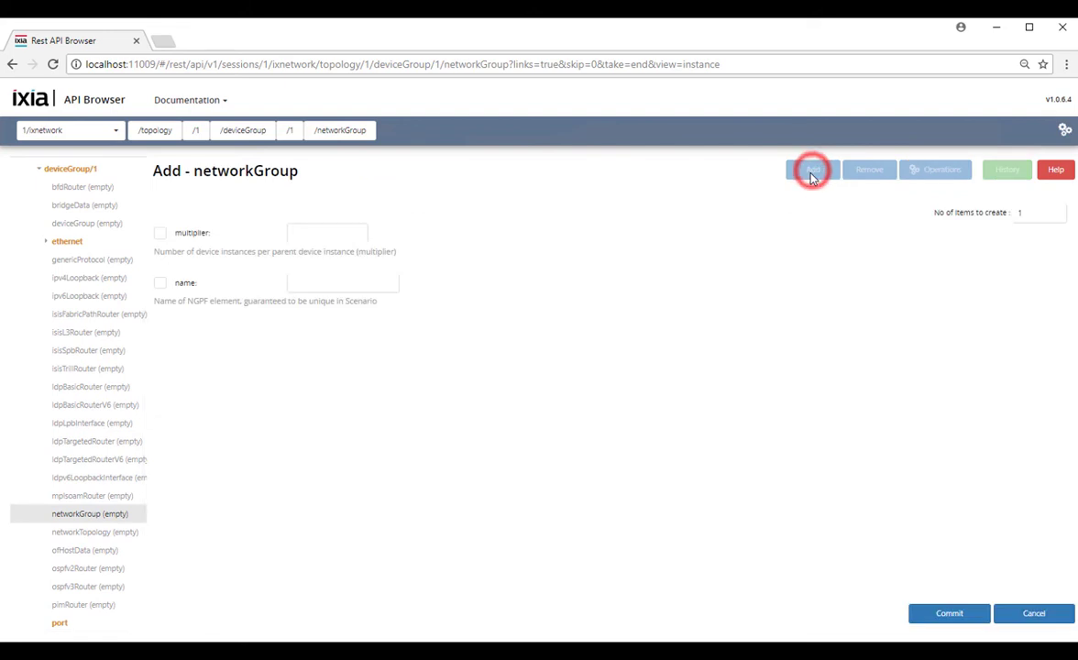
pyautogui.click(333, 239)
pyautogui.write('1000')
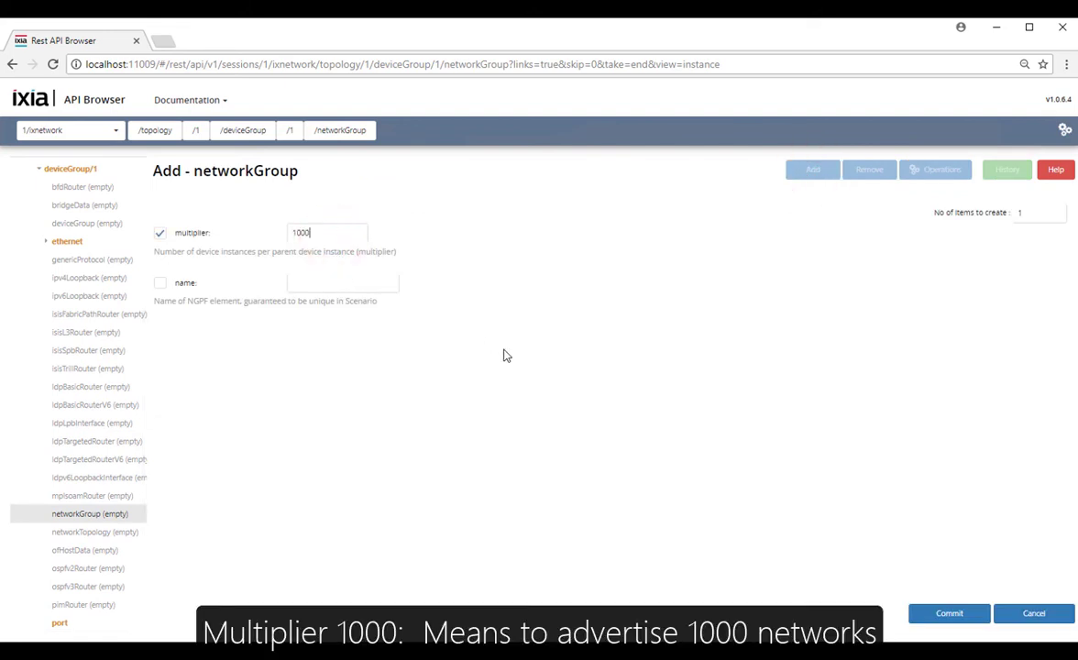
pyautogui.click(939, 612)
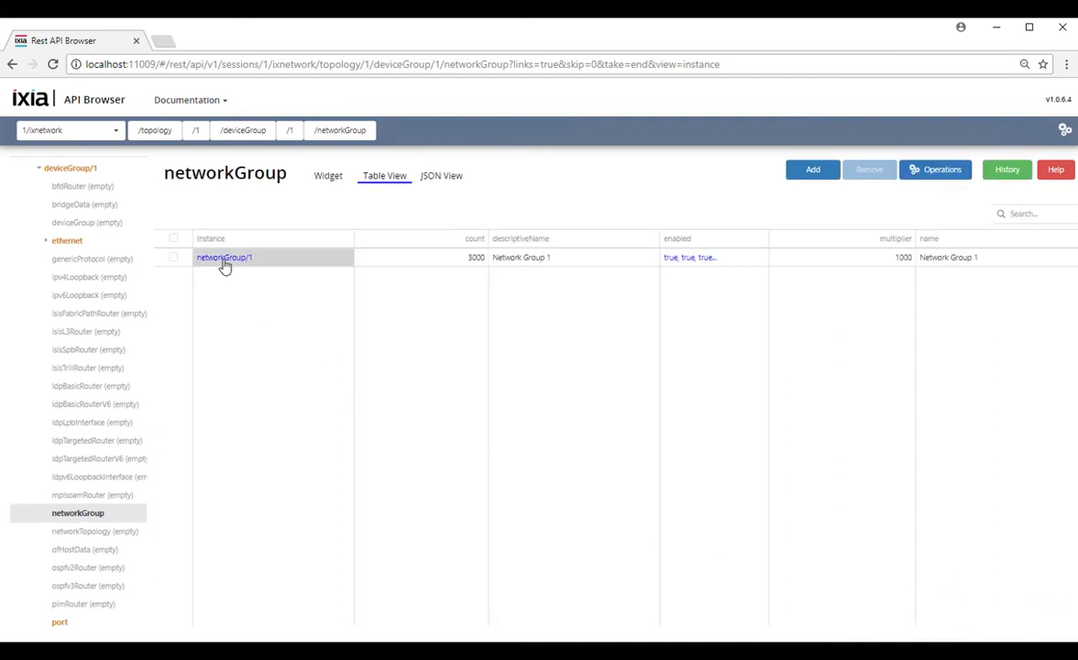
pyautogui.click(223, 257)
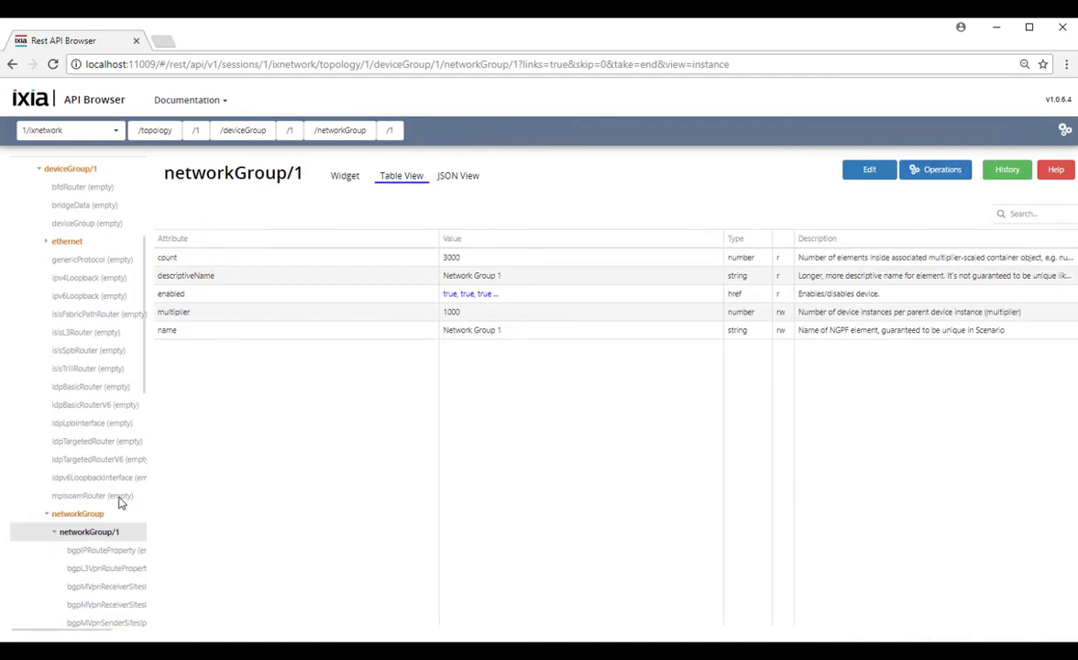
pyautogui.scroll(-5, 119, 503)
# - Add an IPv4 prefix pool to Network Group 1
pyautogui.scroll(-2, 119, 502)
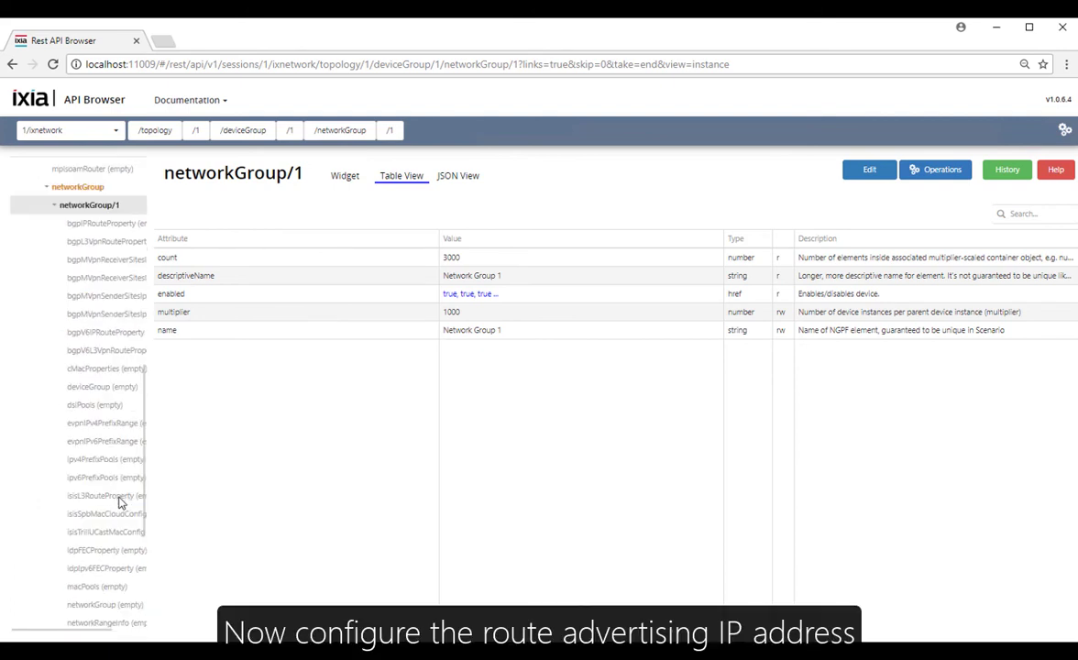
pyautogui.click(93, 460)
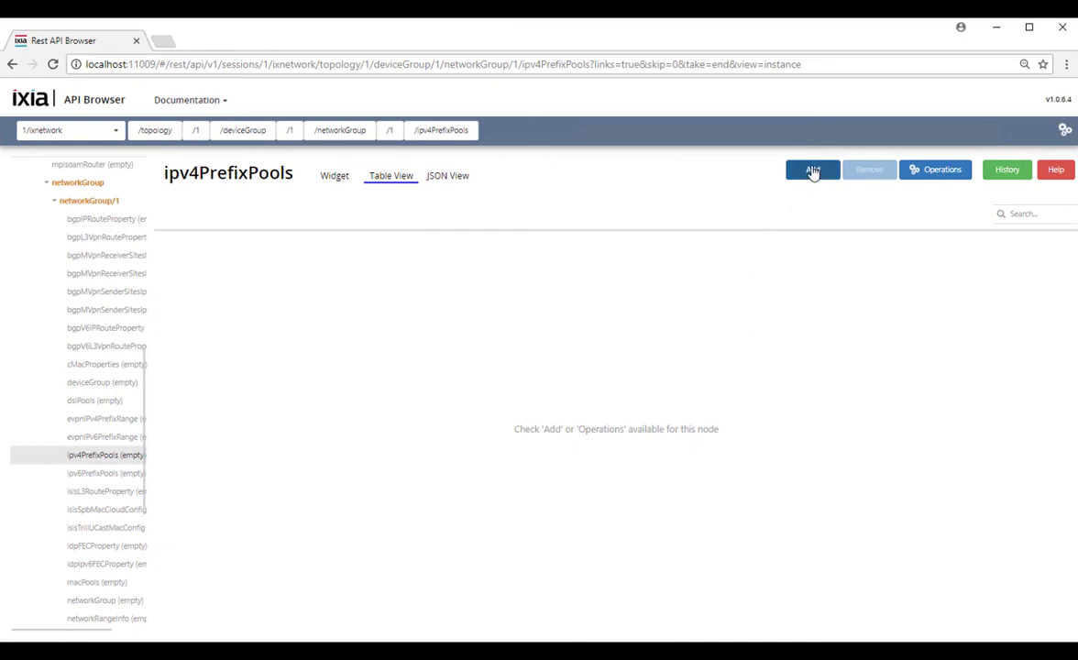
pyautogui.click(812, 173)
pyautogui.click(335, 325)
pyautogui.click(950, 615)
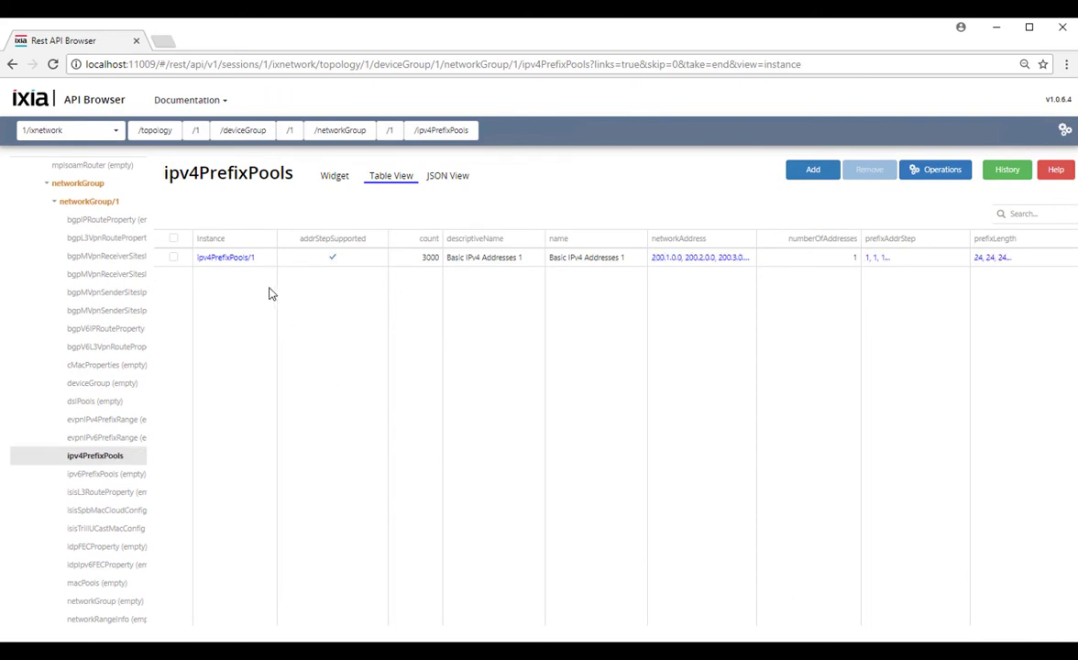
# - Open ipv4PrefixPools/1 and the multivalue behind its networkAddress
pyautogui.click(229, 259)
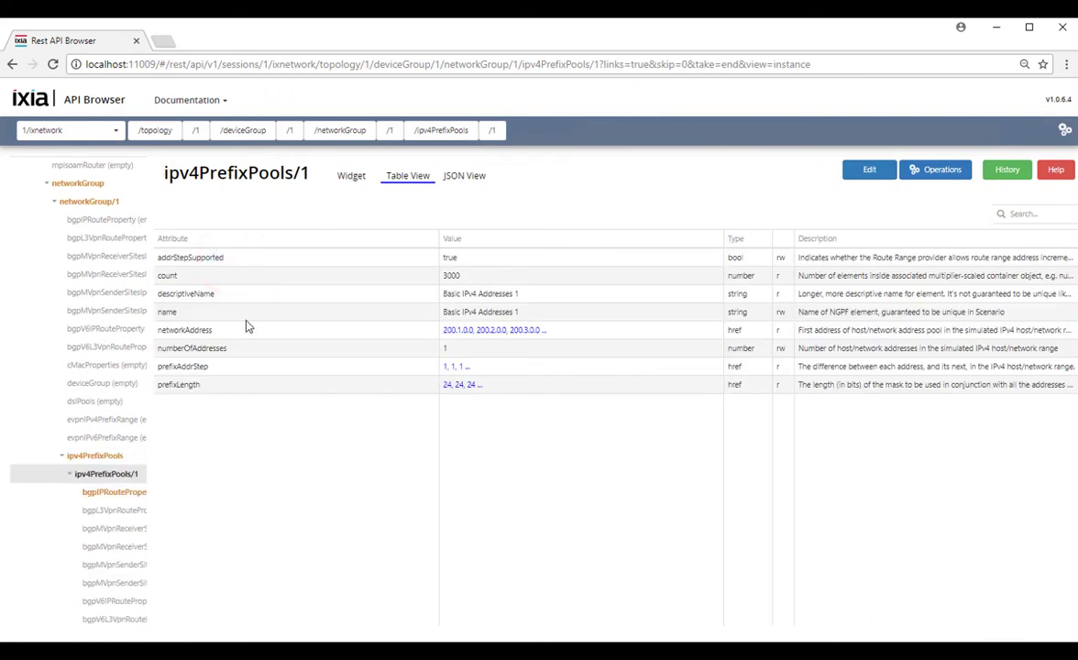
pyautogui.moveTo(221, 335); pyautogui.dragTo(161, 336)
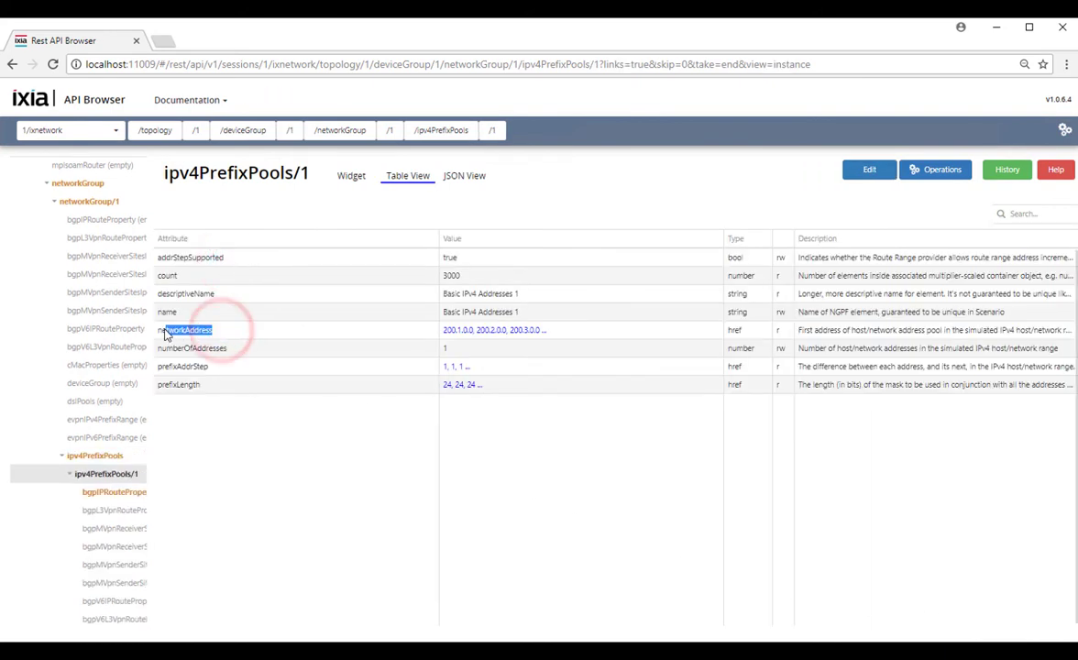
pyautogui.click(483, 330)
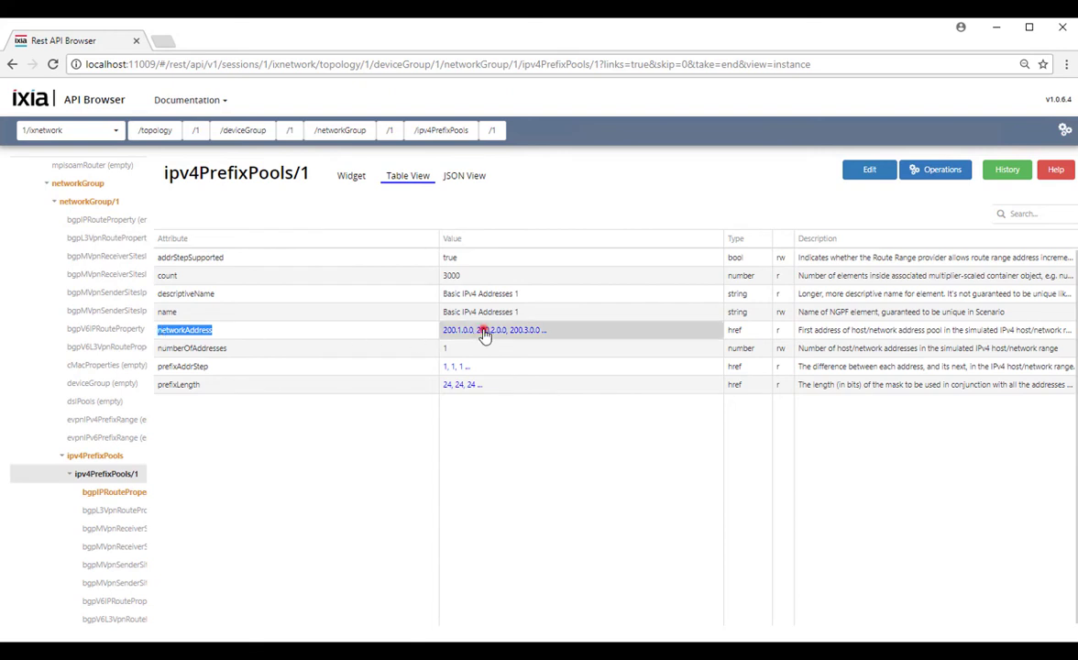
# - Open the counter pattern of the networkAddress multivalue/107
pyautogui.click(871, 171)
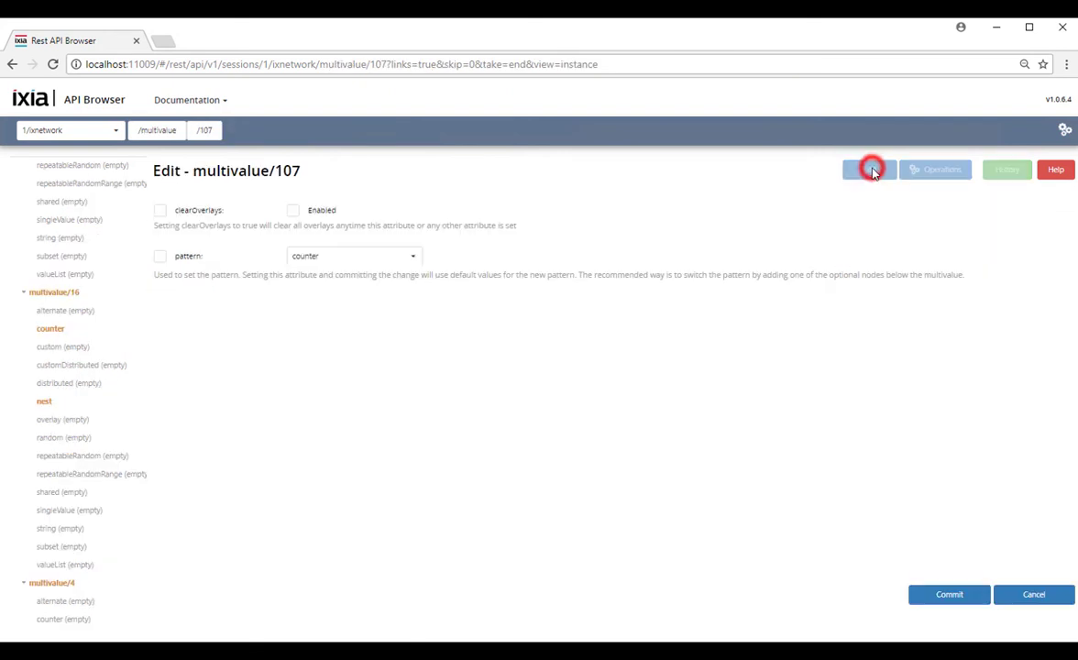
pyautogui.moveTo(313, 176); pyautogui.dragTo(191, 173)
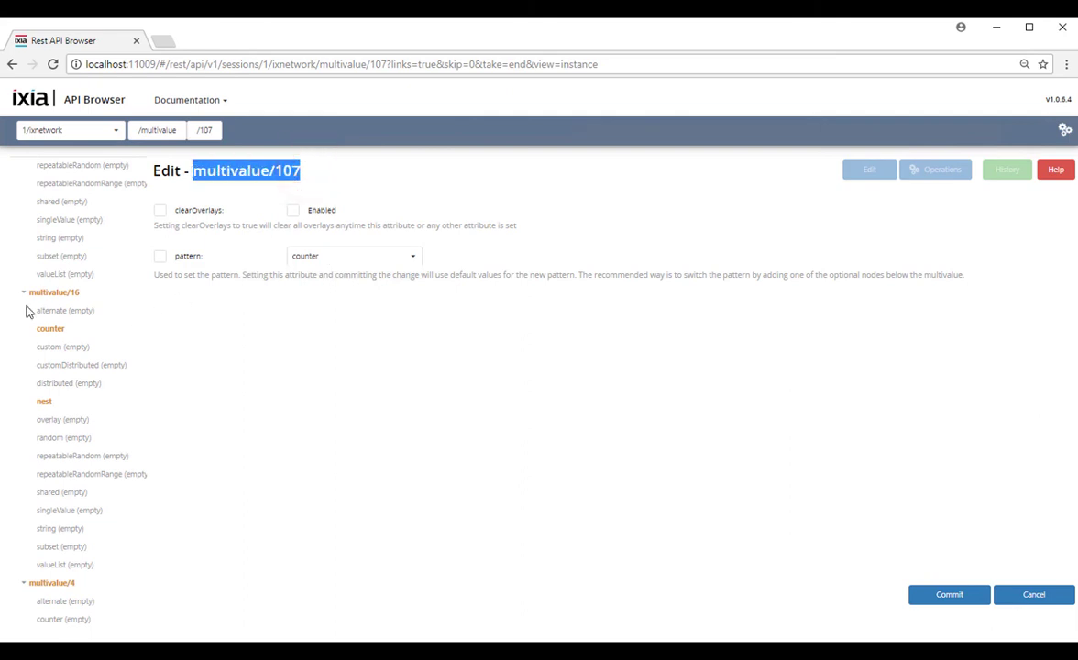
pyautogui.scroll(3, 32, 312)
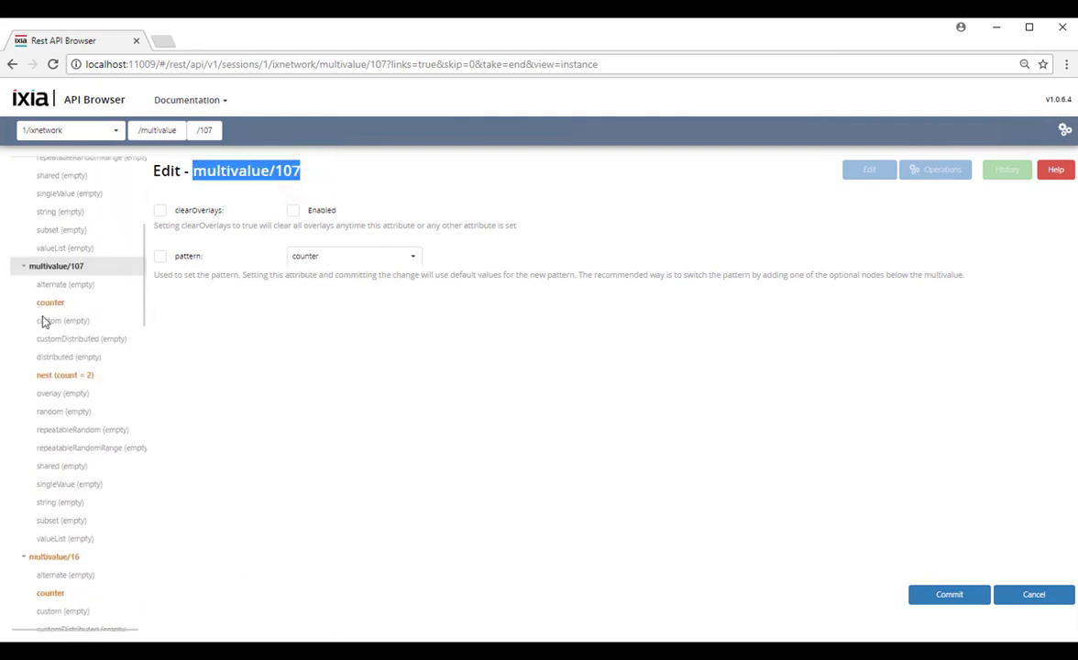
pyautogui.click(53, 303)
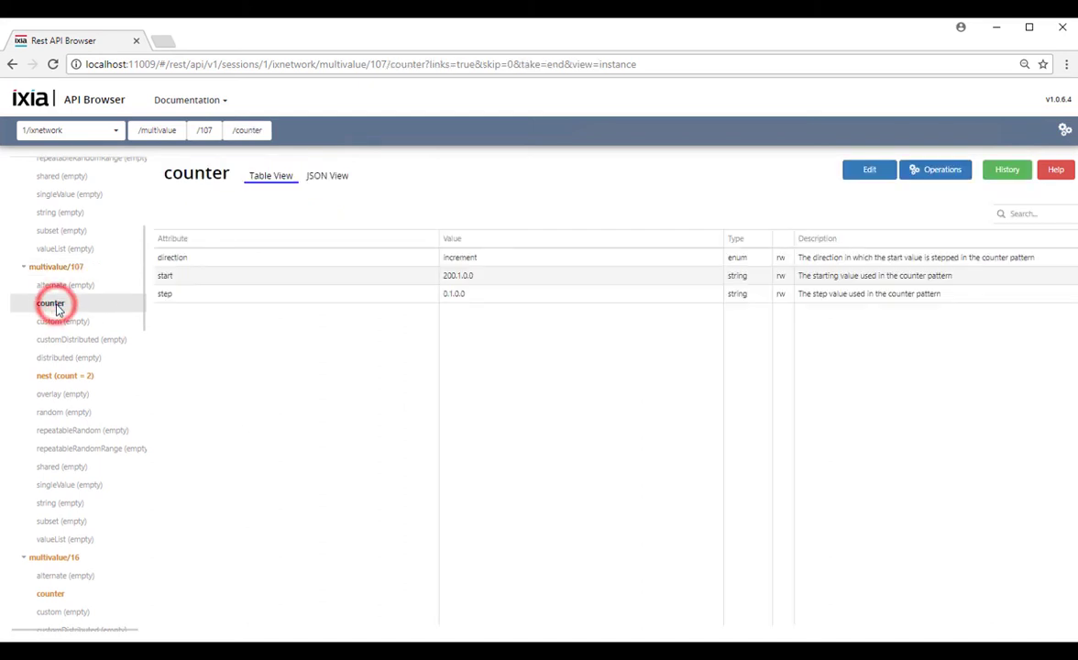
# - Set multivalue/107's counter start to 100.1.1.0 and step to 0.0.0.1, then commit
pyautogui.click(871, 174)
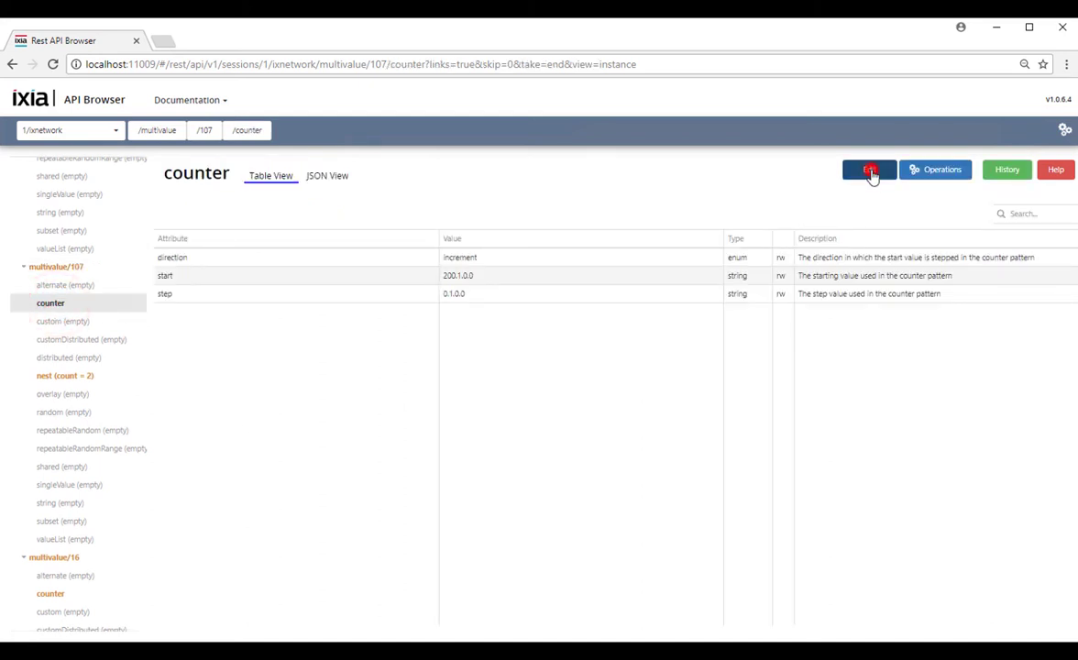
pyautogui.moveTo(341, 264); pyautogui.dragTo(277, 263)
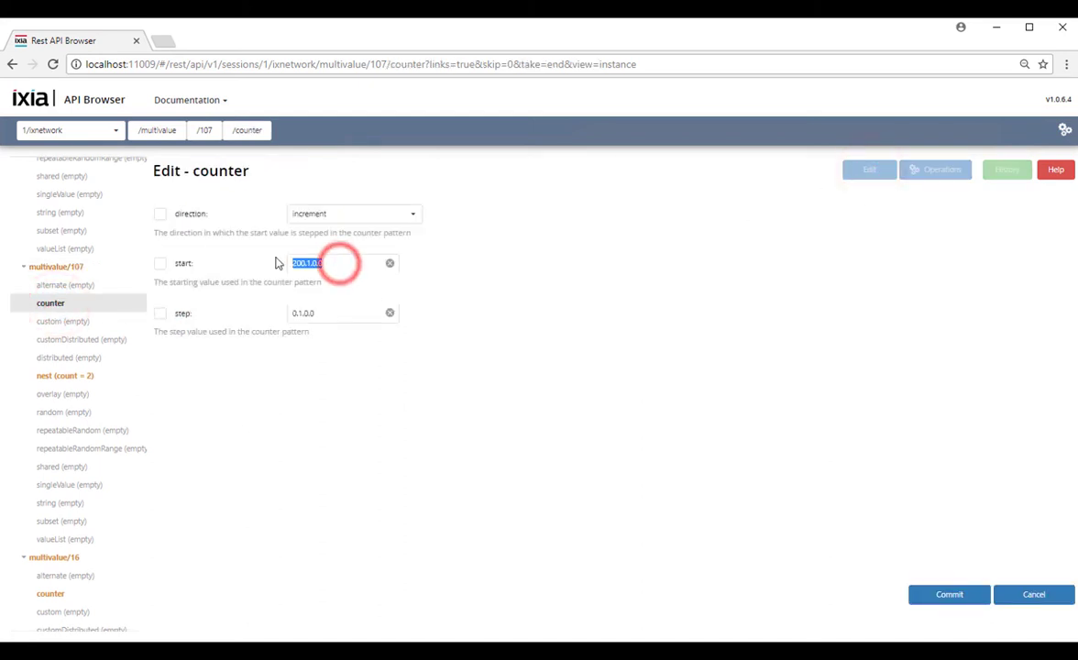
pyautogui.write('100')
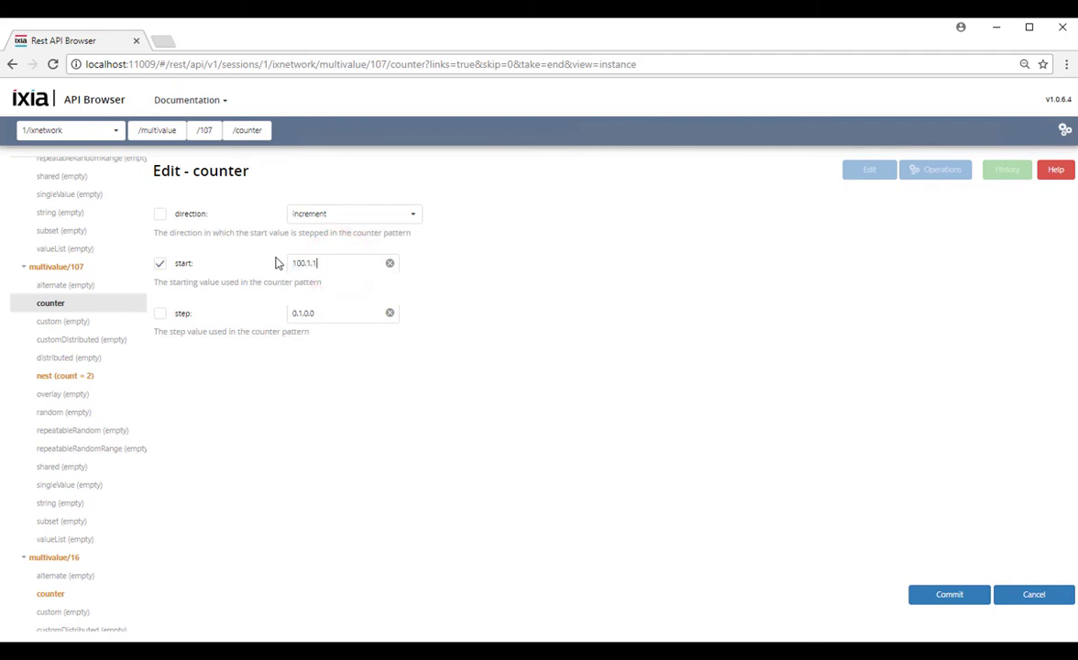
pyautogui.click(160, 313)
pyautogui.click(322, 312)
pyautogui.press('BackSpace')
pyautogui.press('BackSpace')
pyautogui.press('BackSpace')
pyautogui.press('BackSpace')
pyautogui.click(937, 597)
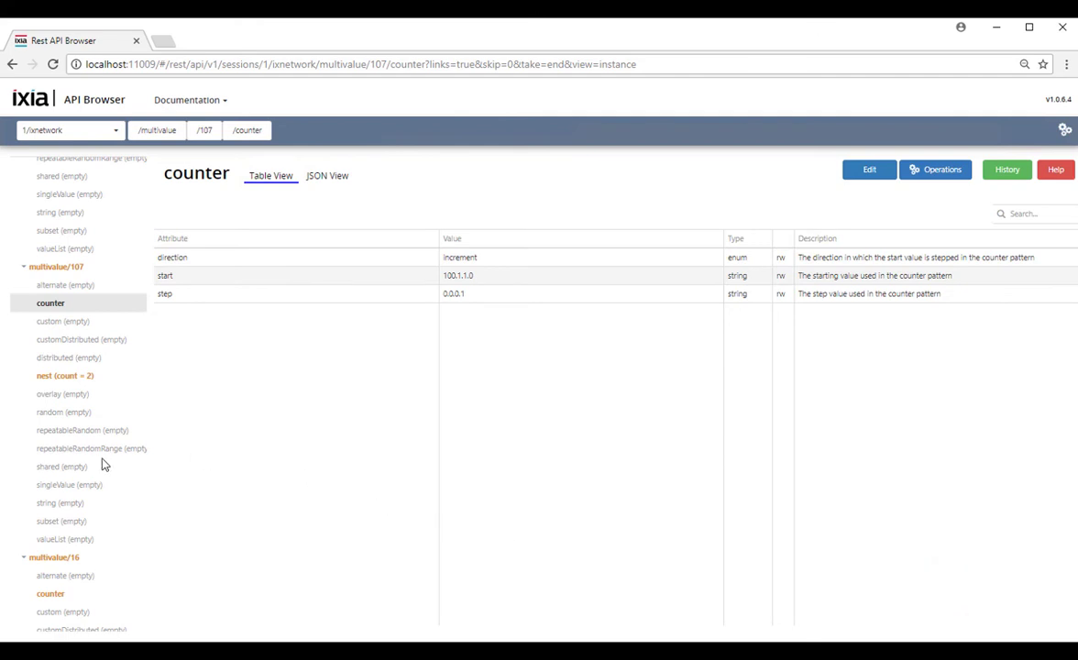
pyautogui.scroll(-15, 65, 424)
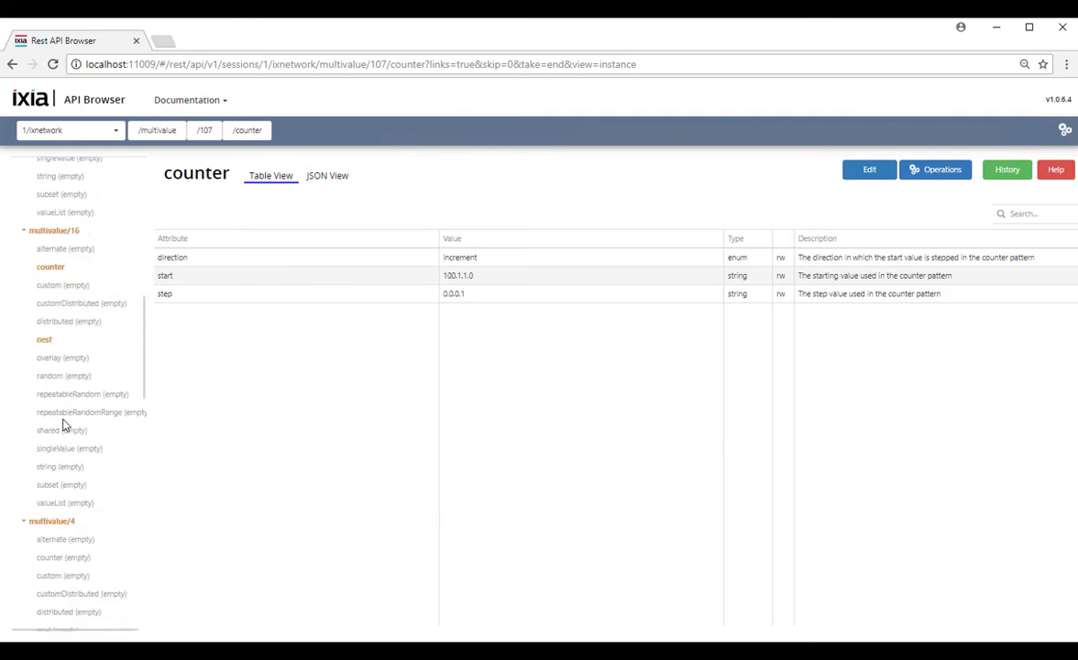
pyautogui.scroll(-1, 64, 427)
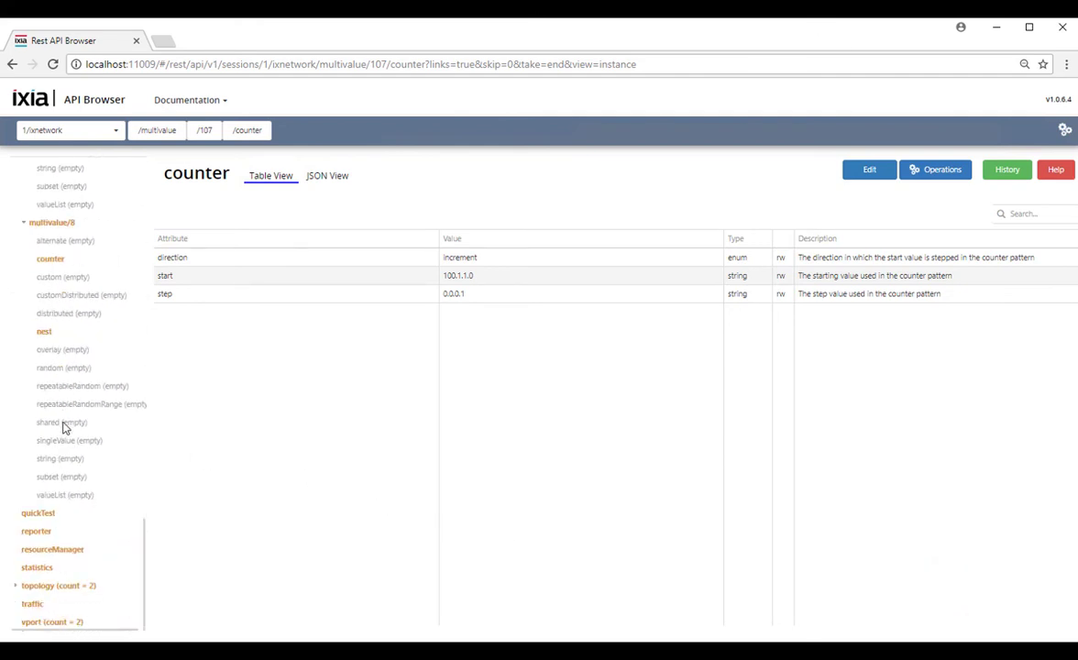
# - Show topology/1 in the Widget view, checking BGP IP Route Range 1 and Topology 2
pyautogui.click(19, 589)
pyautogui.click(37, 591)
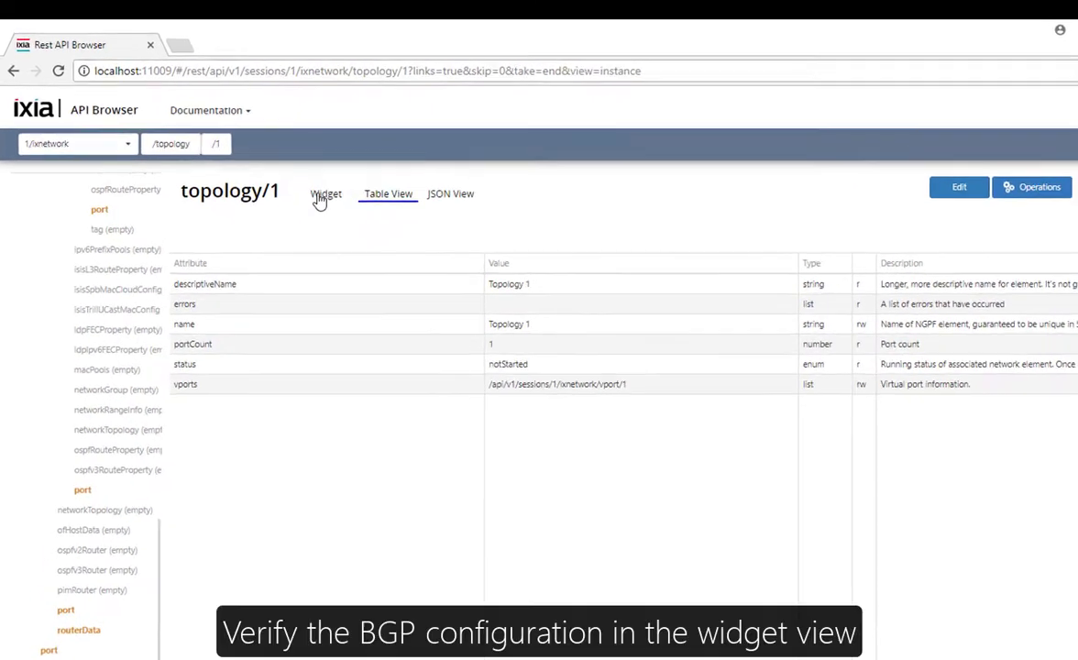
pyautogui.click(296, 175)
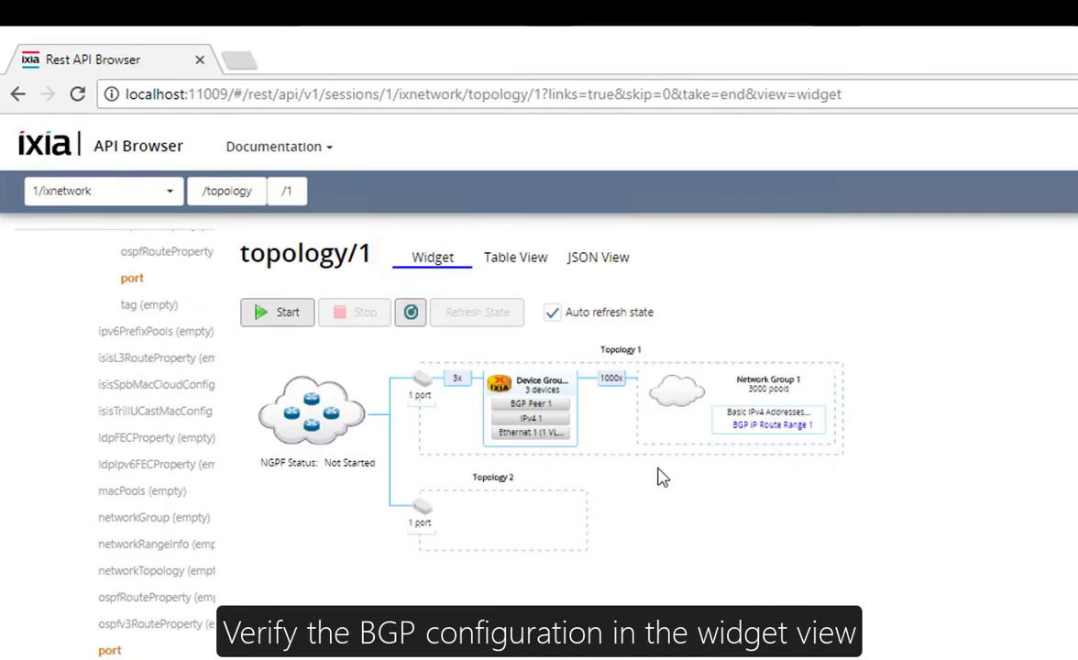
pyautogui.click(775, 438)
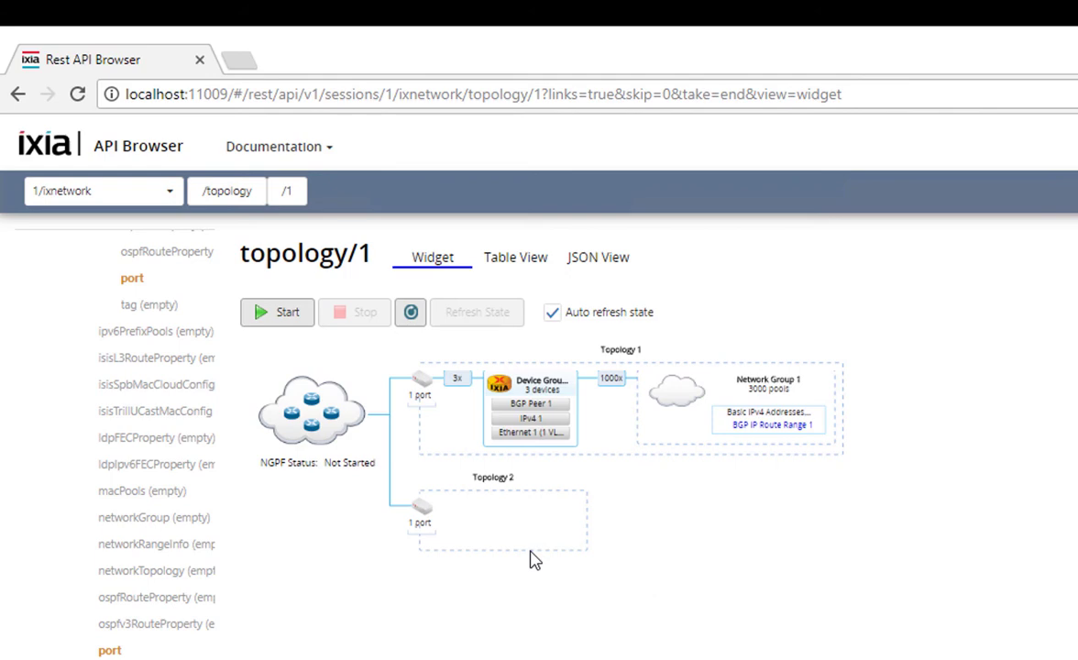
pyautogui.click(492, 478)
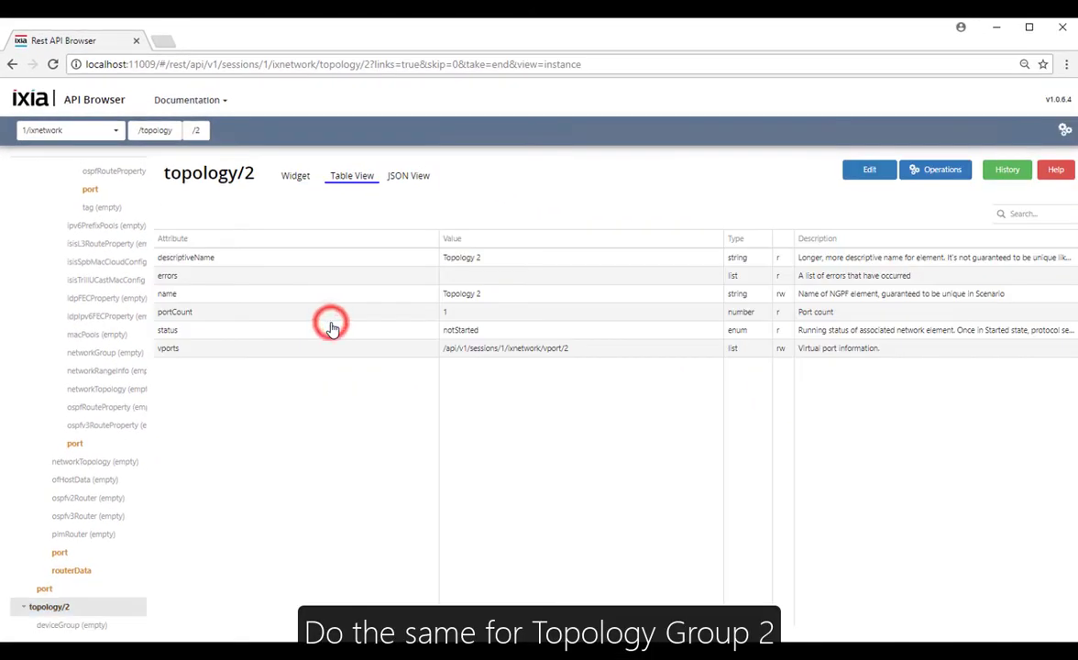
# - Start protocols on both topologies from the /topology widget view, then open traffic
pyautogui.hotkey('alt', 'Left')
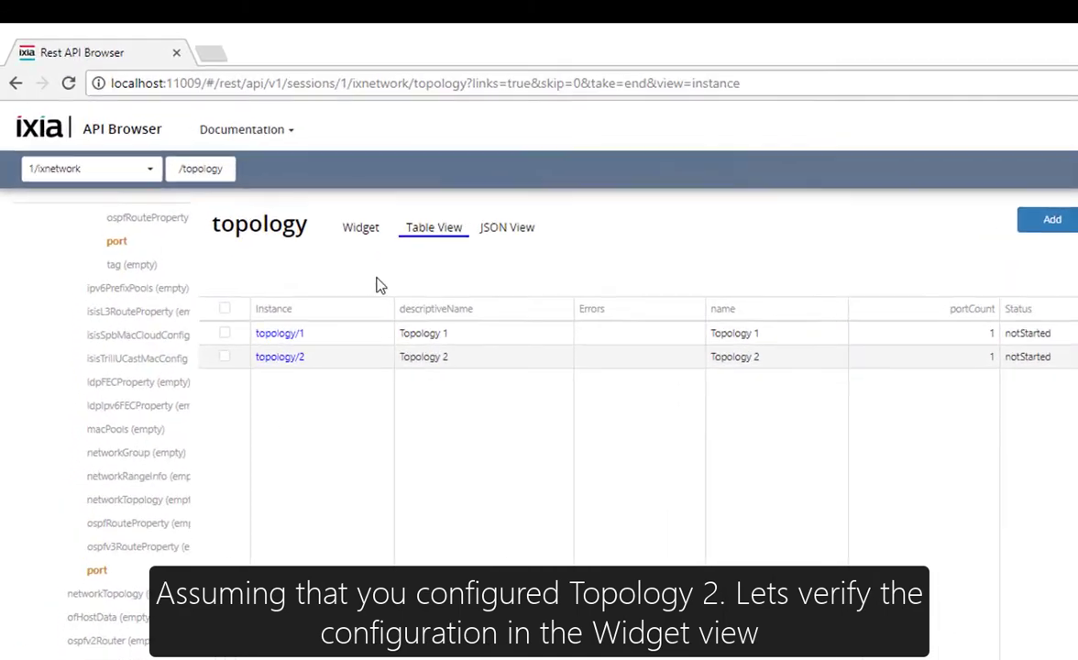
pyautogui.click(399, 253)
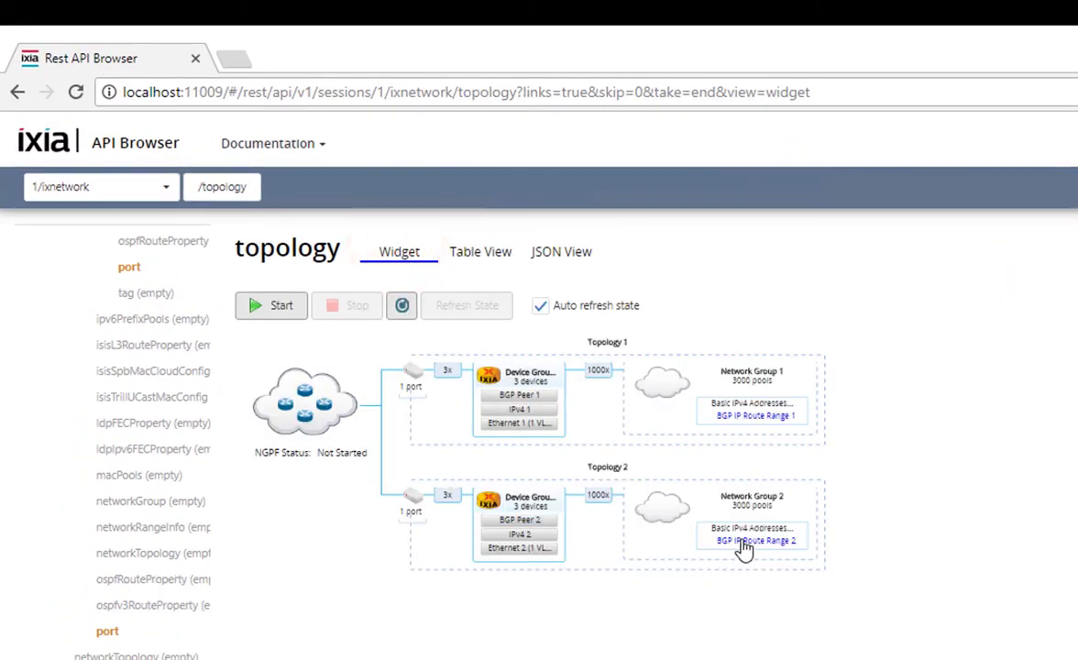
pyautogui.moveTo(369, 453); pyautogui.dragTo(230, 428)
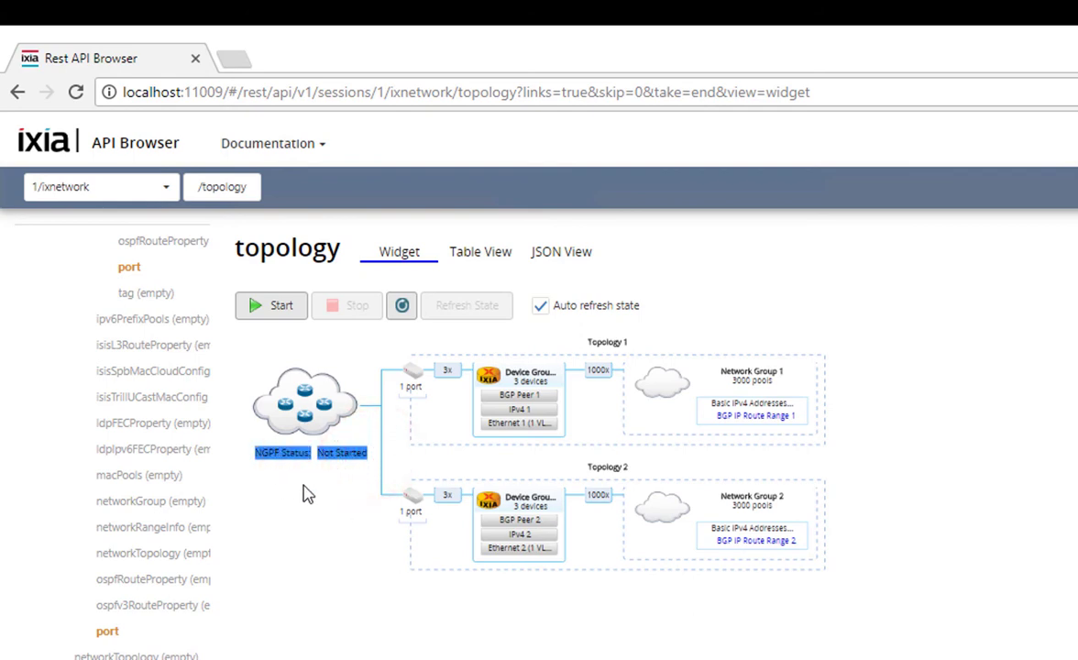
pyautogui.click(279, 448)
pyautogui.click(275, 310)
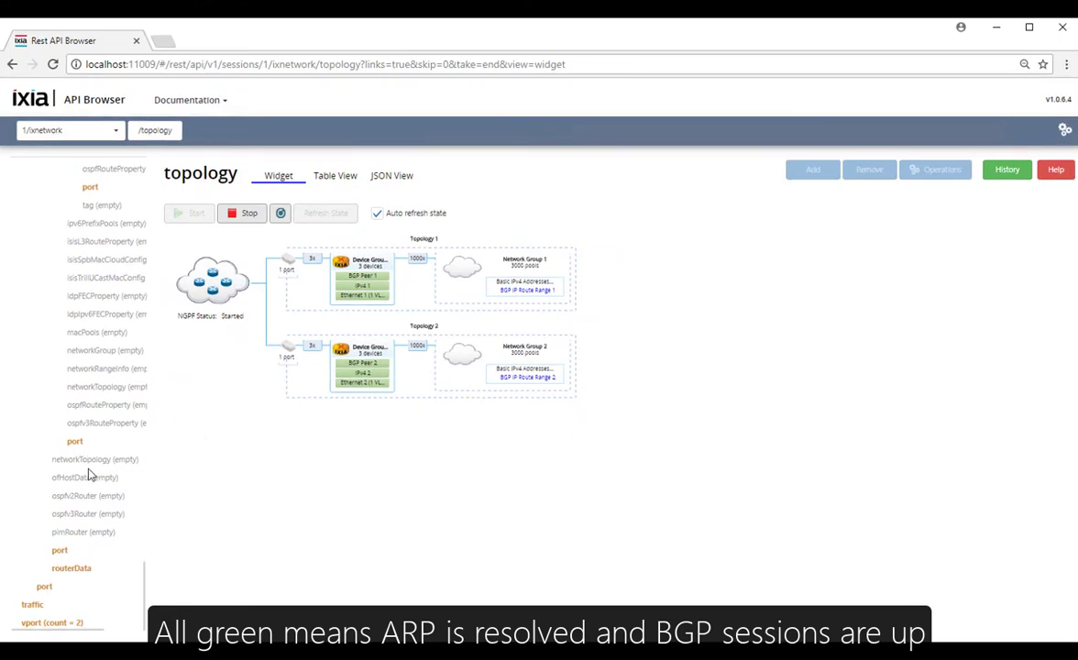
pyautogui.click(27, 607)
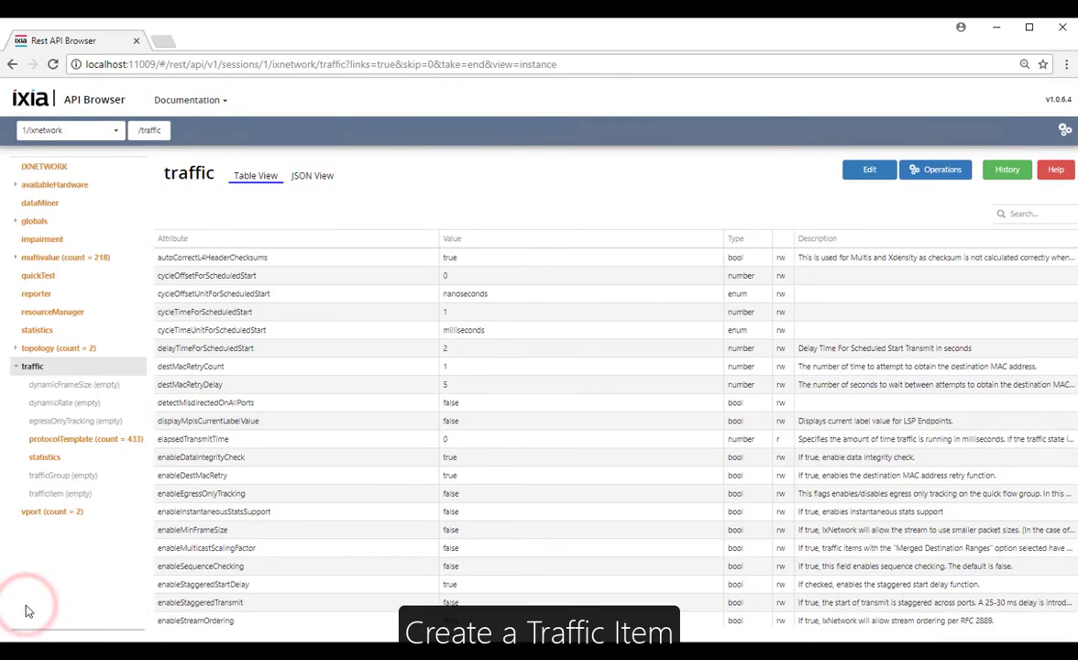
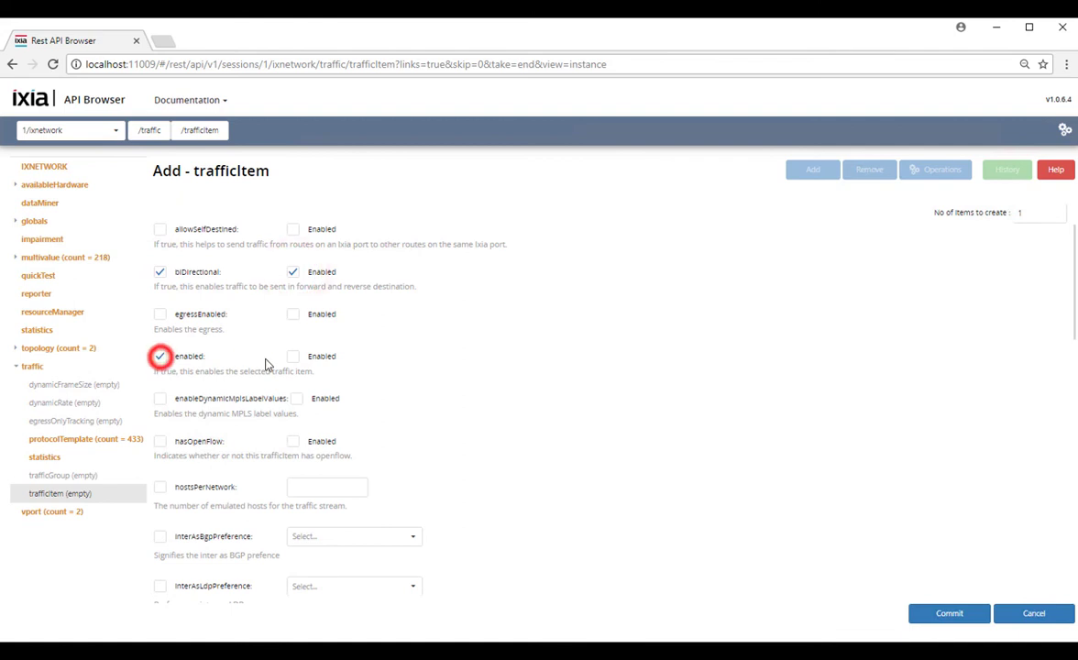
# - Commit a new enabled traffic item with trafficItemType l2L3 and trafficType ipv4
pyautogui.click(291, 356)
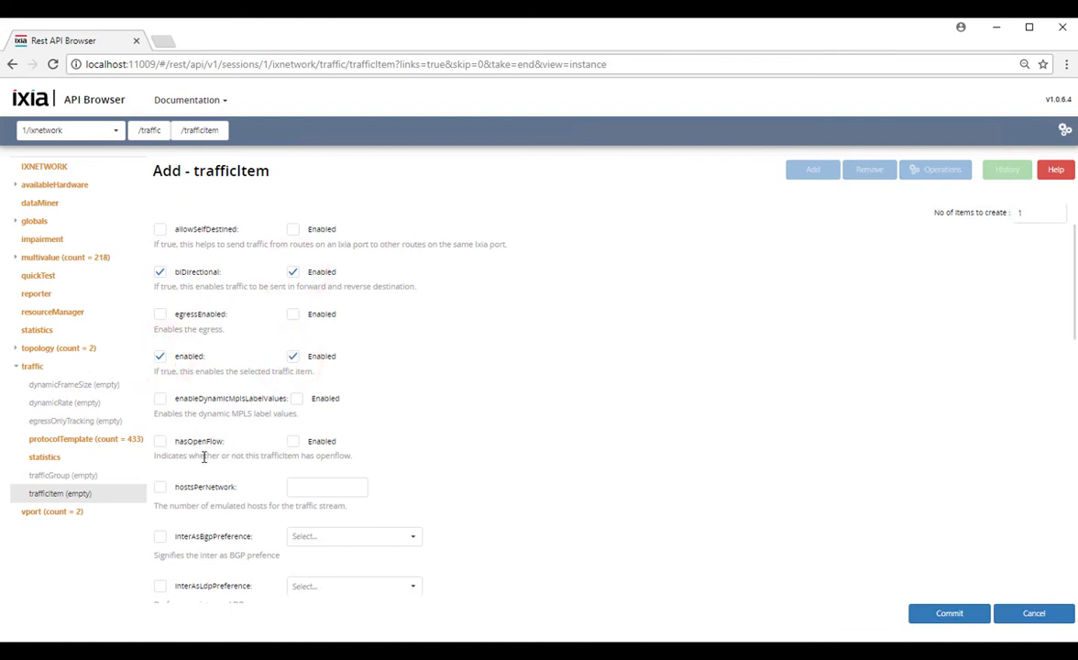
pyautogui.scroll(-3, 201, 453)
pyautogui.scroll(-1, 205, 463)
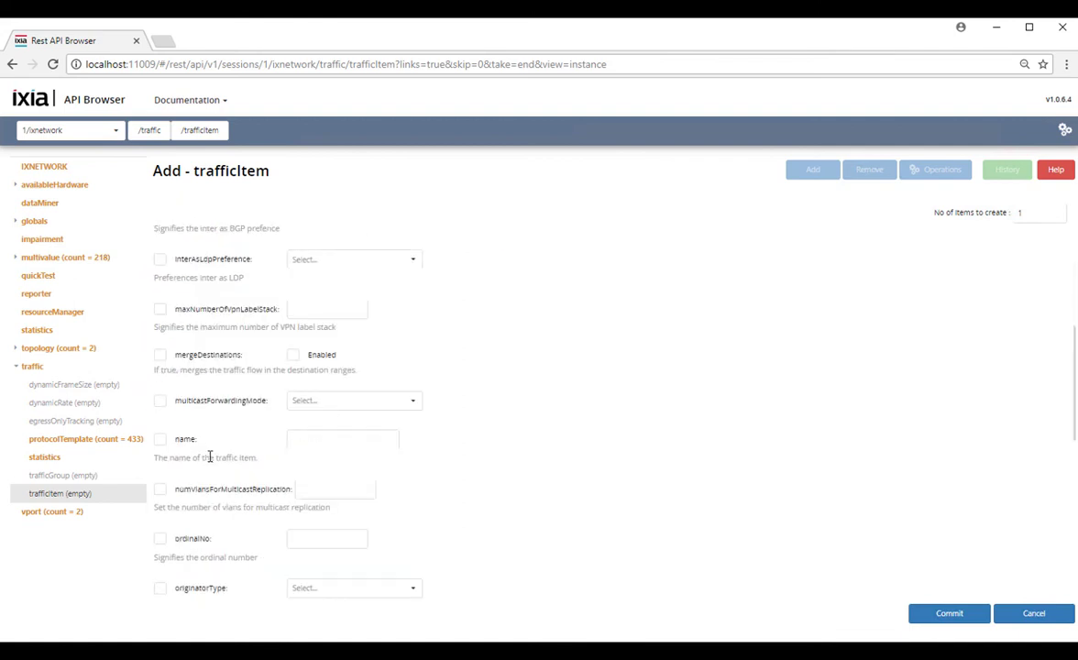
pyautogui.scroll(-4, 210, 456)
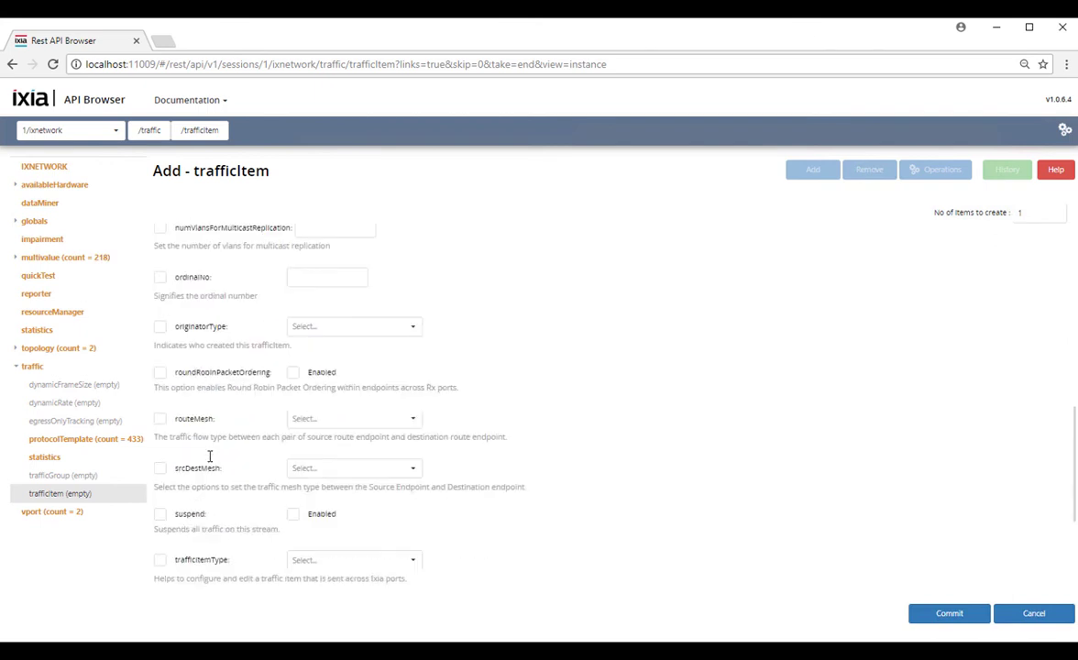
pyautogui.scroll(-4, 210, 455)
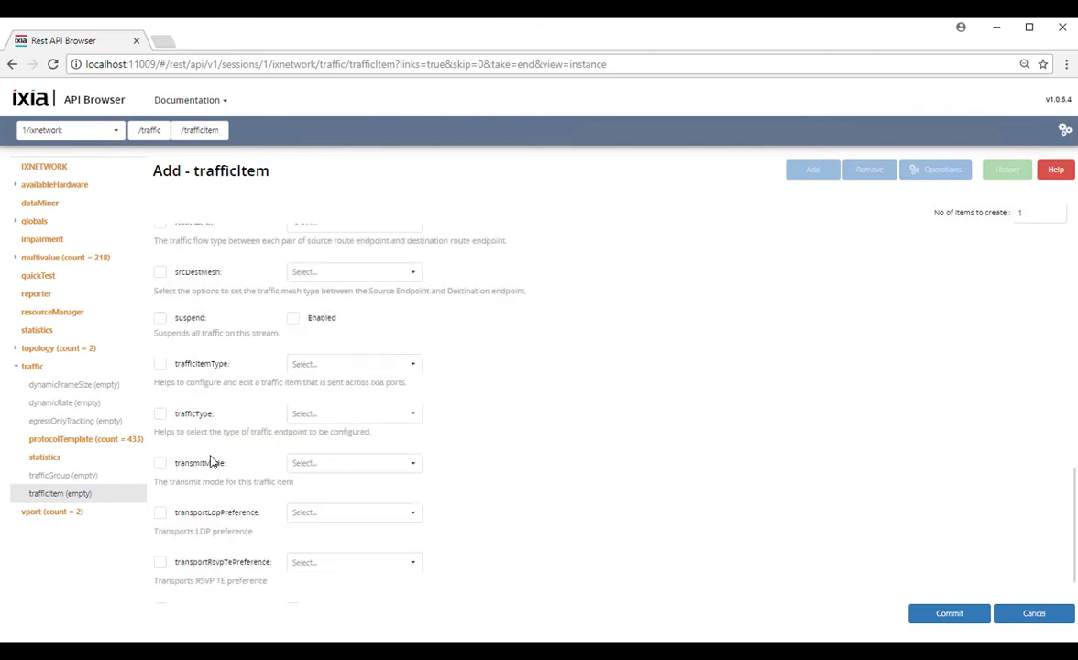
pyautogui.click(419, 306)
pyautogui.click(303, 354)
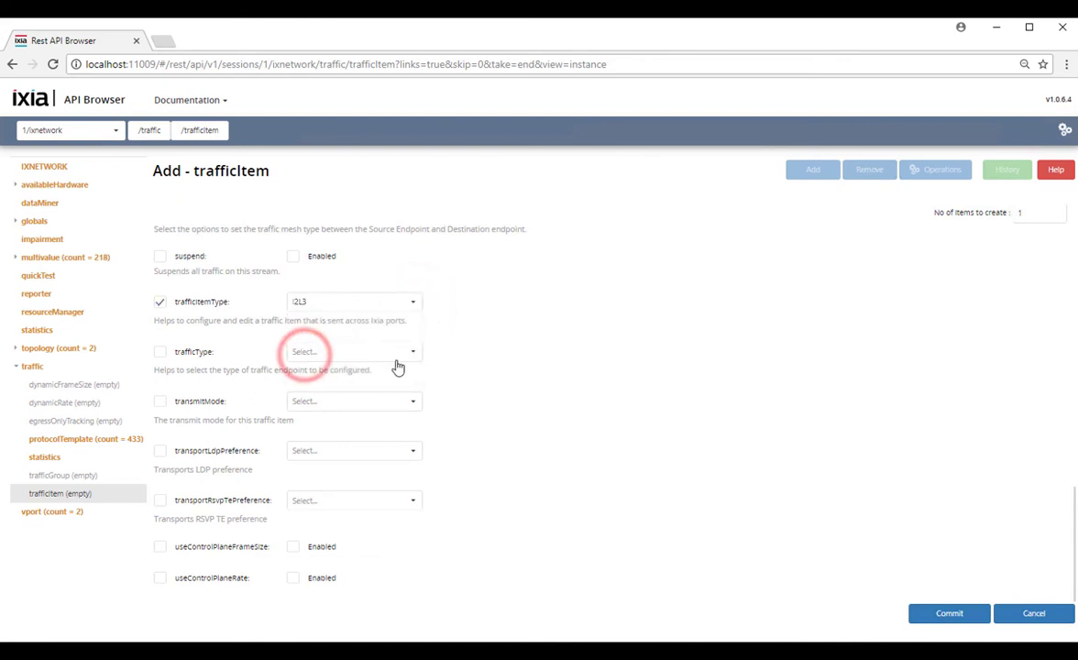
pyautogui.click(412, 353)
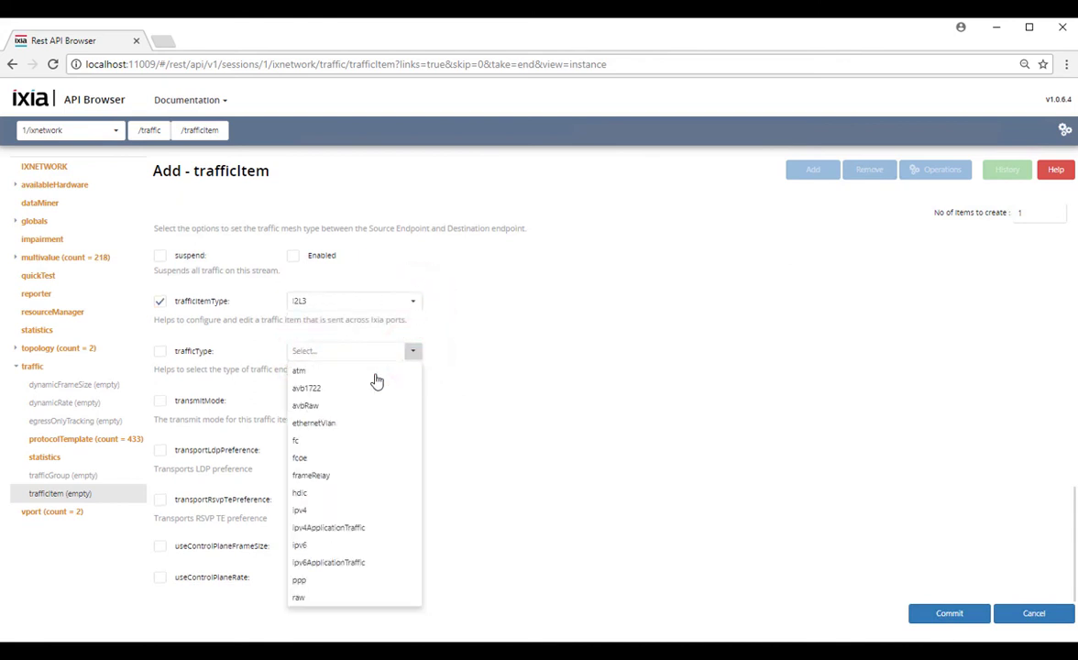
pyautogui.click(307, 509)
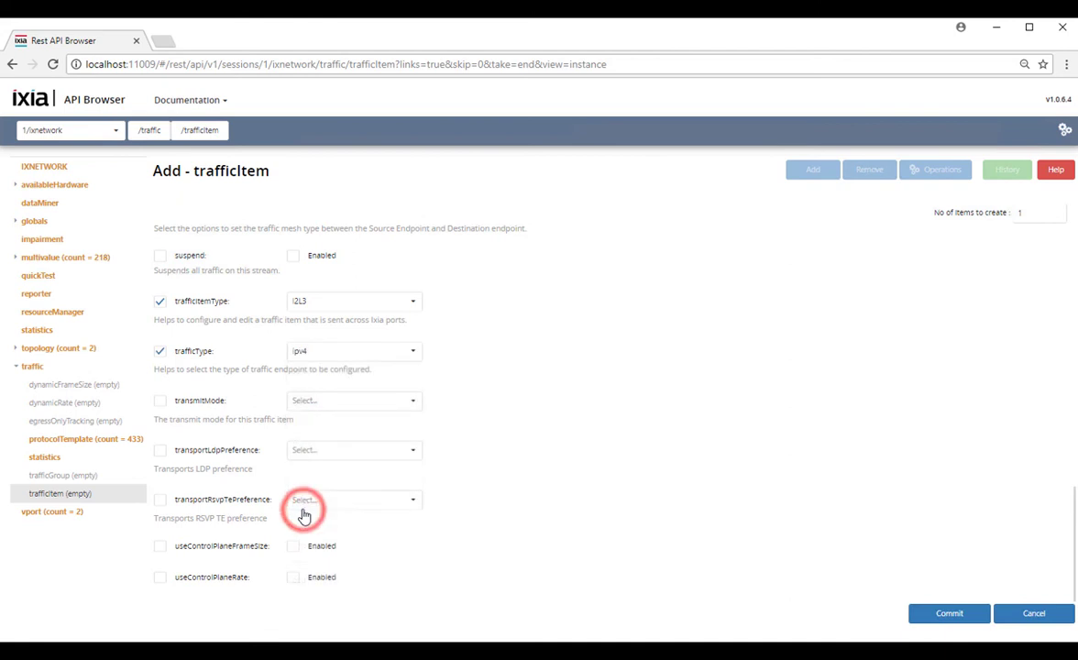
pyautogui.click(950, 614)
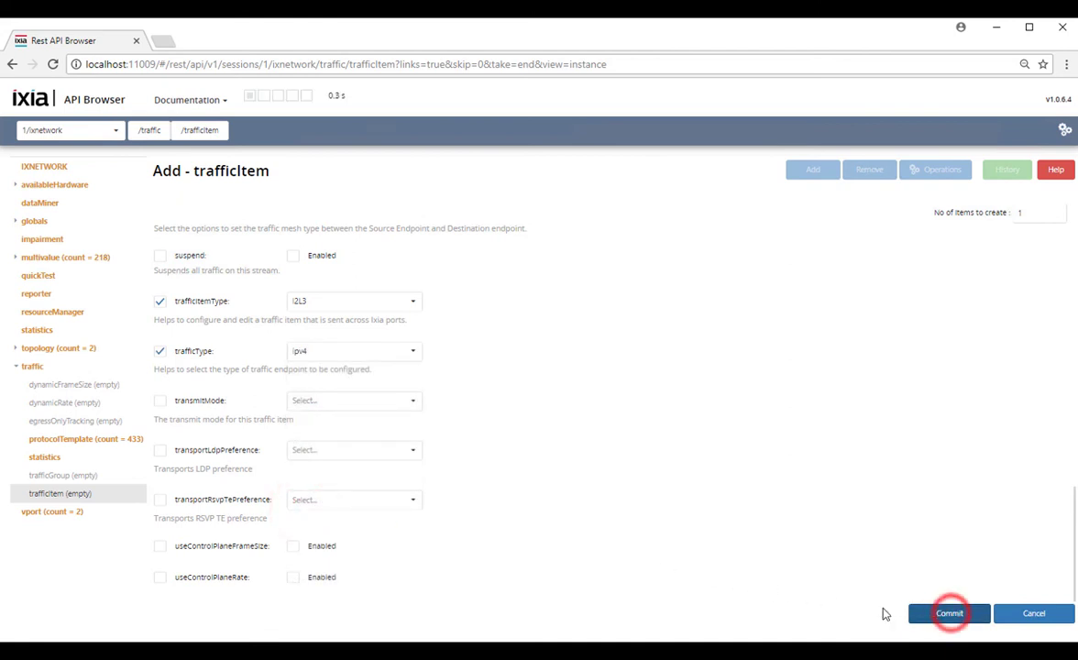
# - Go to trafficItem/1's endpointSet list and begin adding a new endpoint set
pyautogui.click(216, 258)
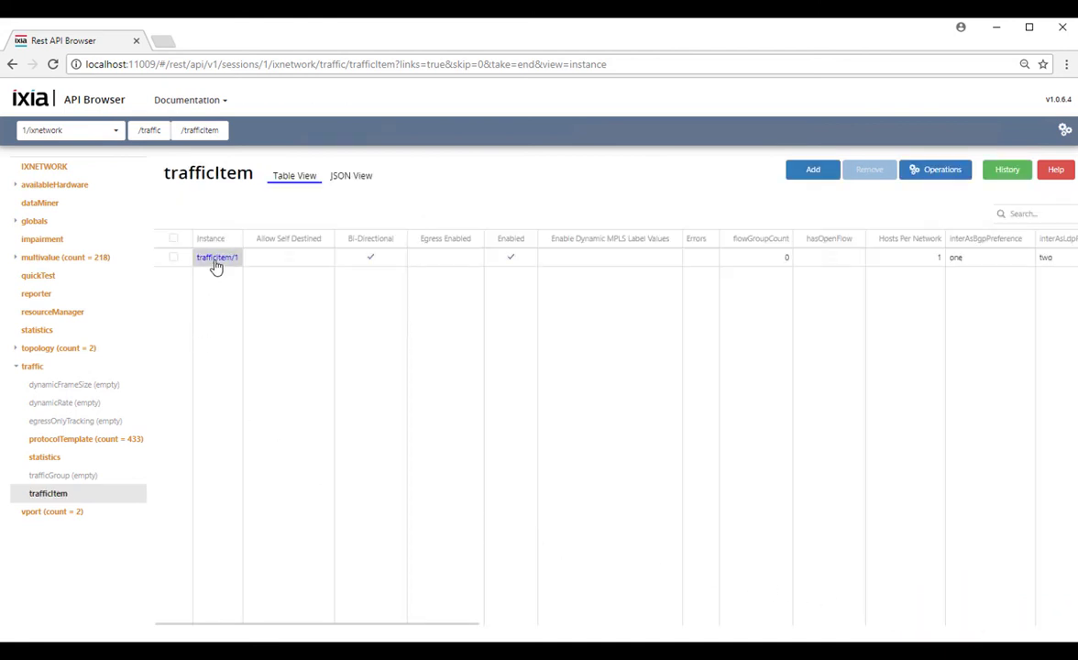
pyautogui.scroll(-1, 98, 522)
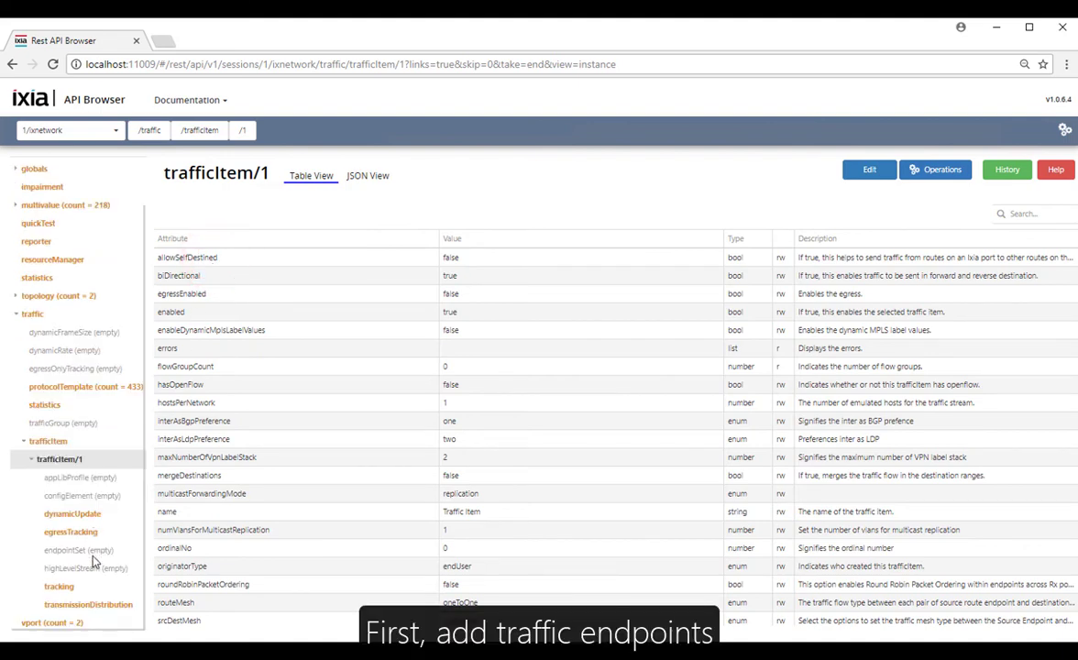
pyautogui.click(89, 554)
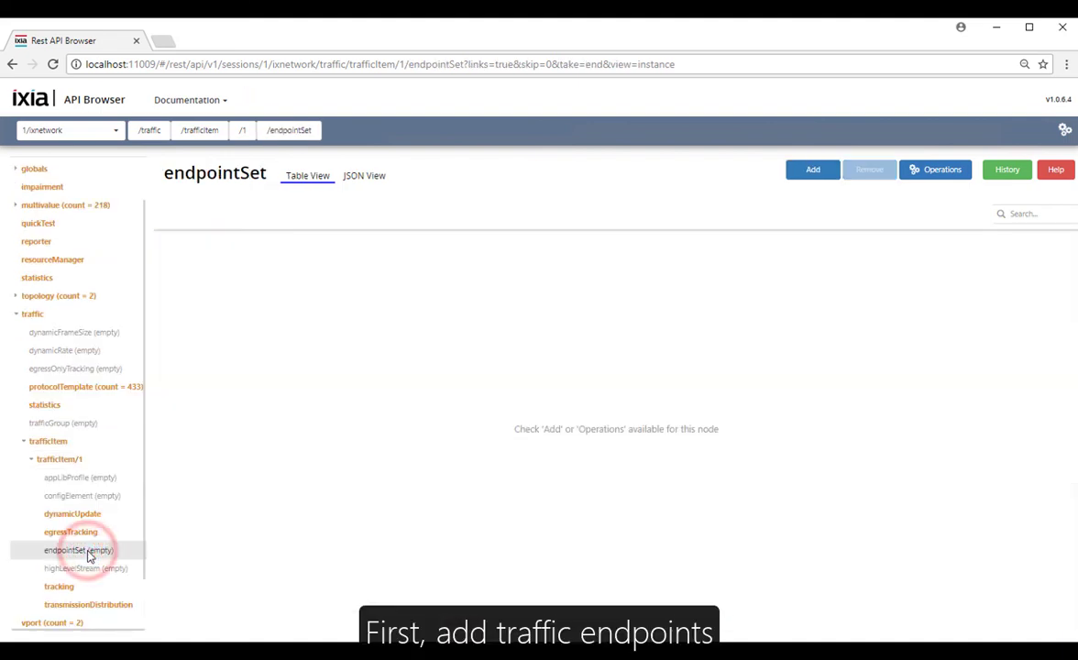
pyautogui.click(815, 172)
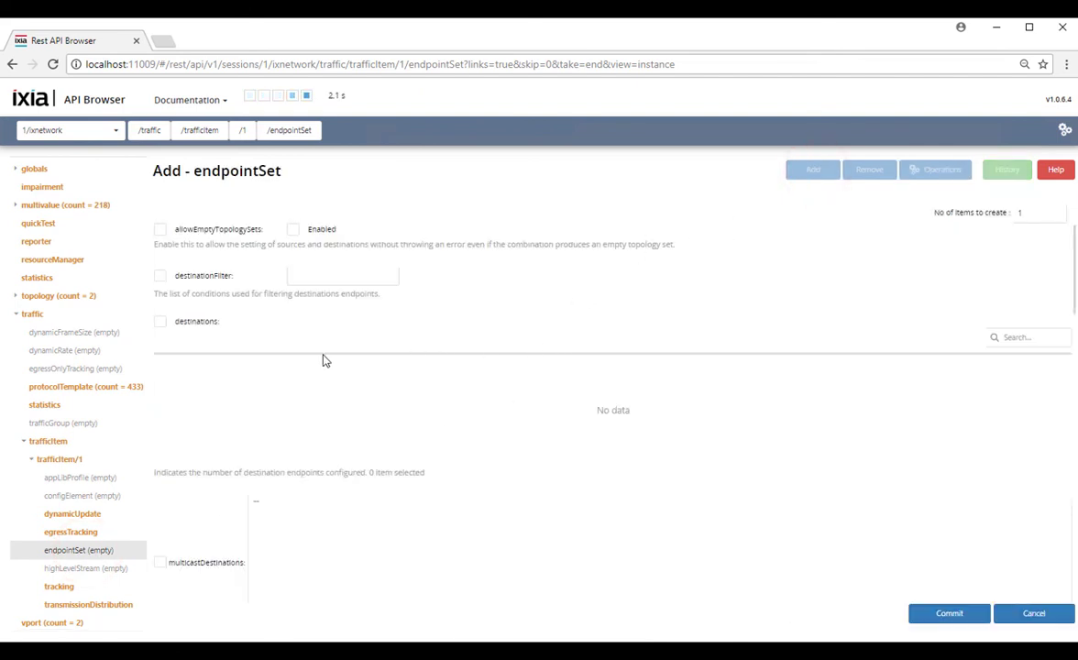
# - Set Topology 2 as destination and Topology 1 as source, and commit the endpoint set
pyautogui.click(160, 322)
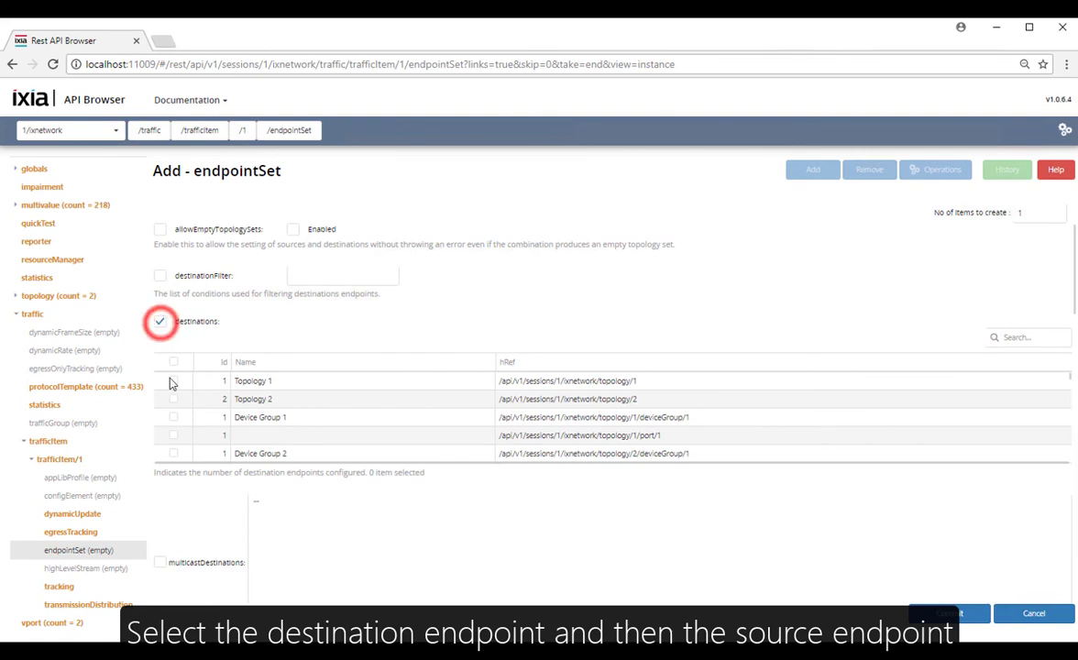
pyautogui.click(173, 399)
pyautogui.scroll(-5, 229, 477)
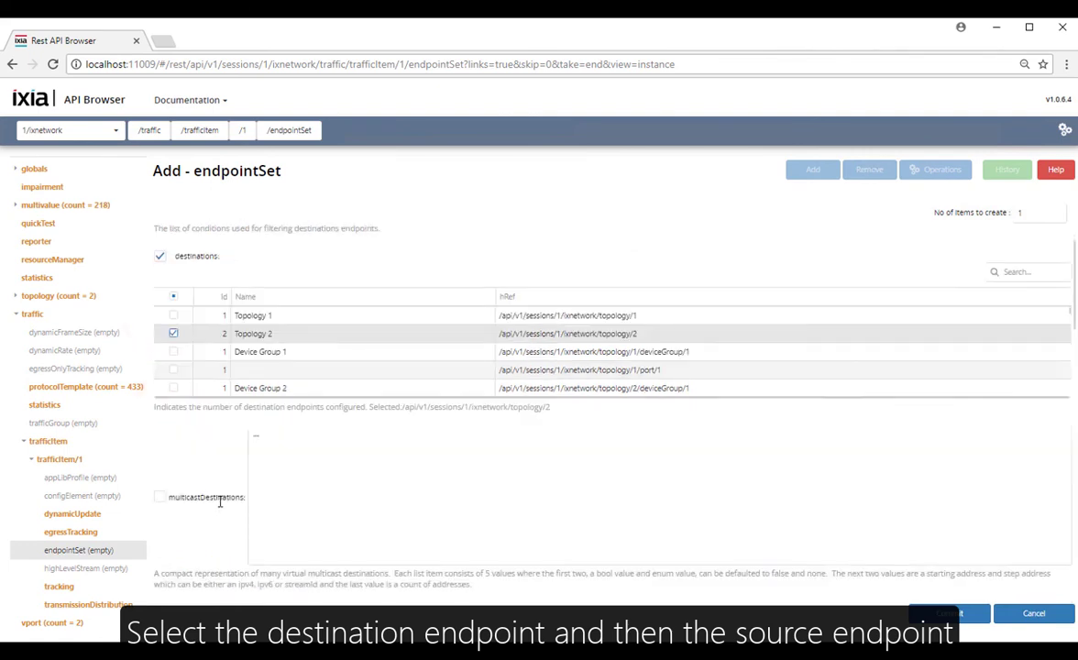
pyautogui.scroll(-6, 221, 490)
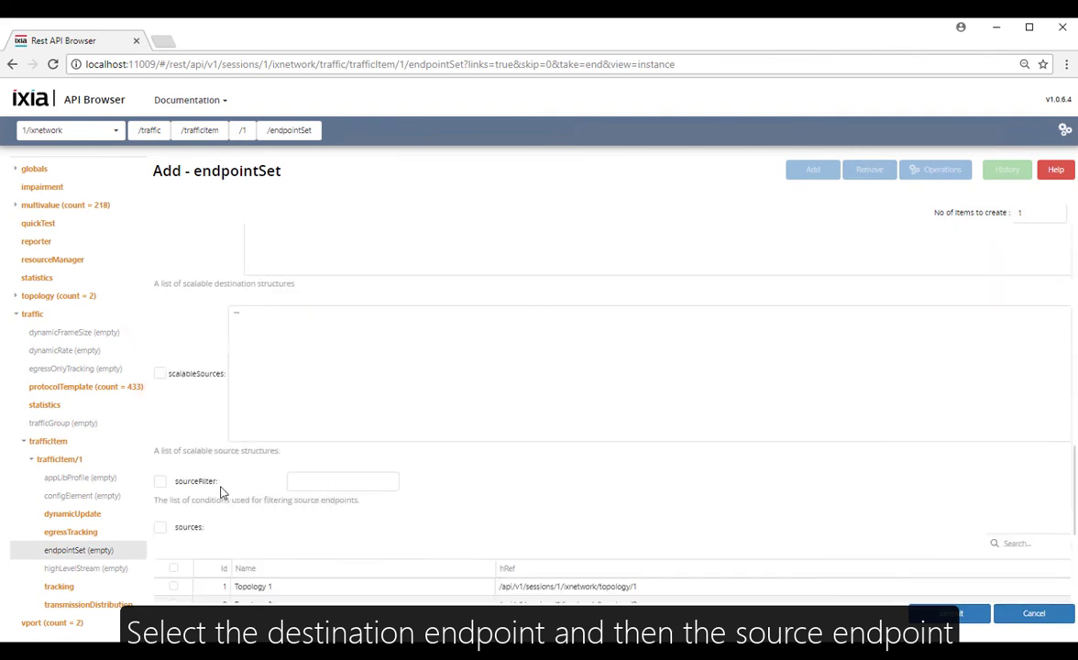
pyautogui.click(160, 275)
pyautogui.click(174, 324)
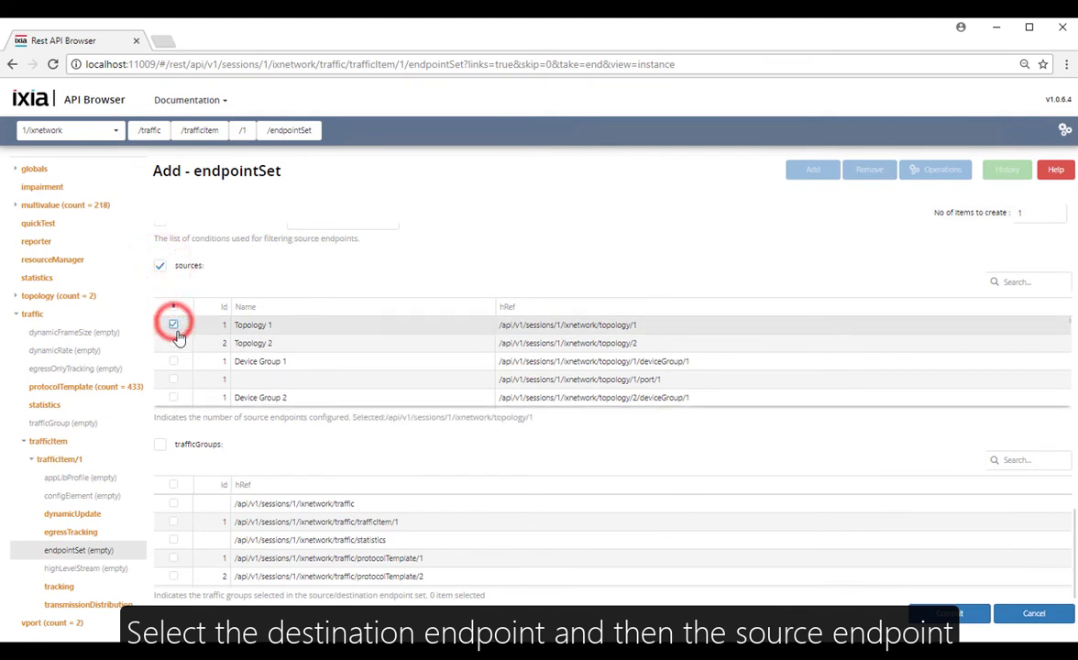
pyautogui.click(949, 615)
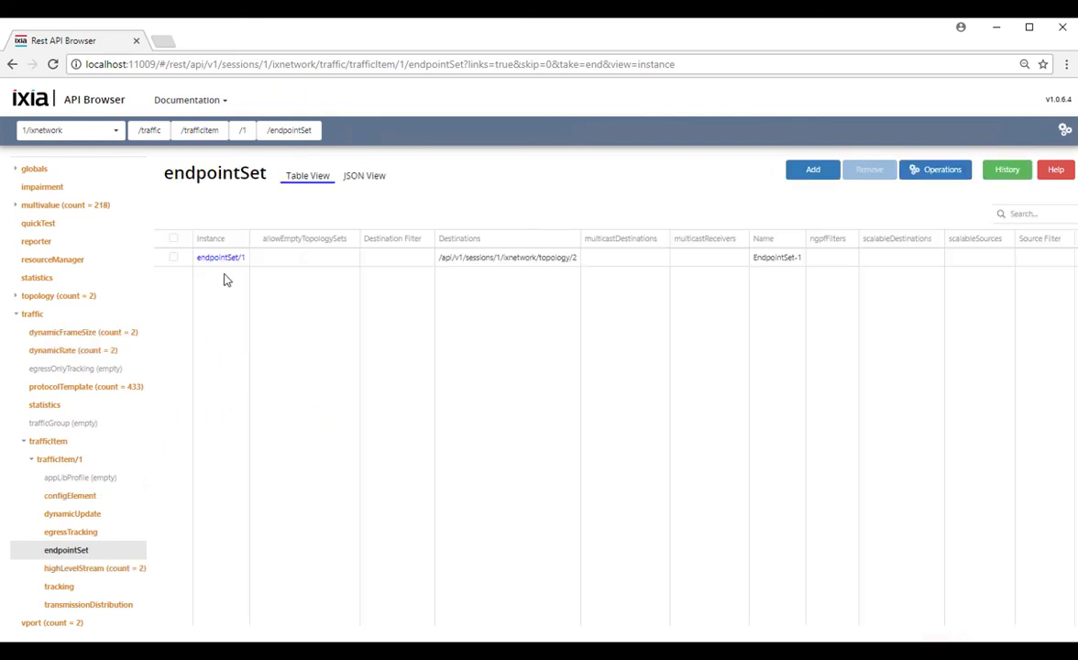
# - Review endpointSet/1, commit configElement/1's frame rate at 50 percentLineRate, then view frameSize
pyautogui.click(223, 260)
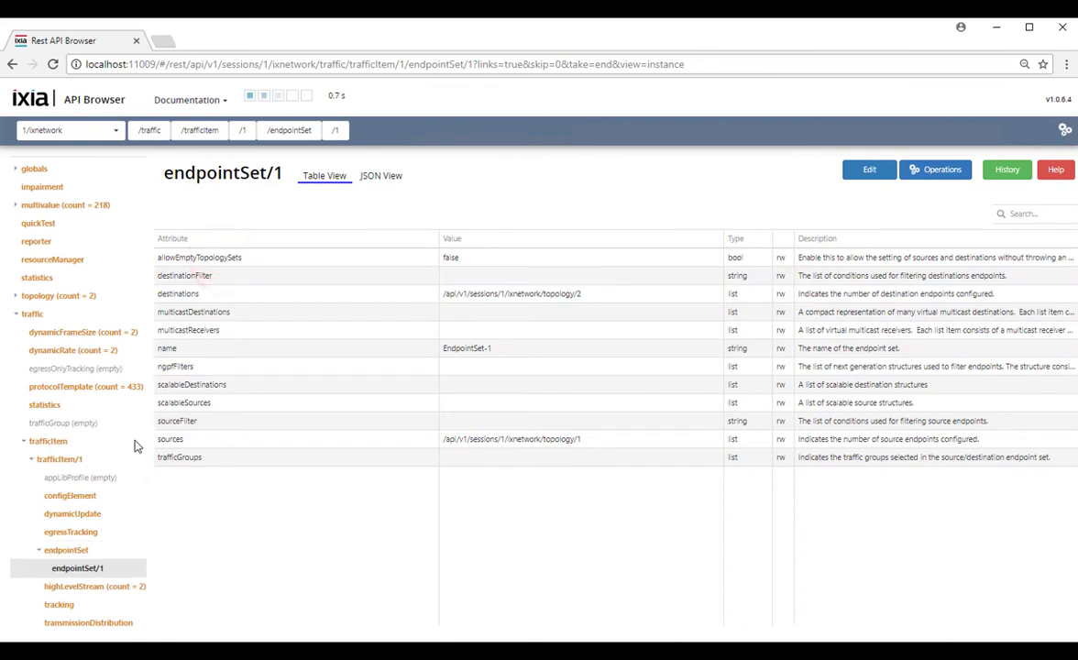
pyautogui.click(76, 498)
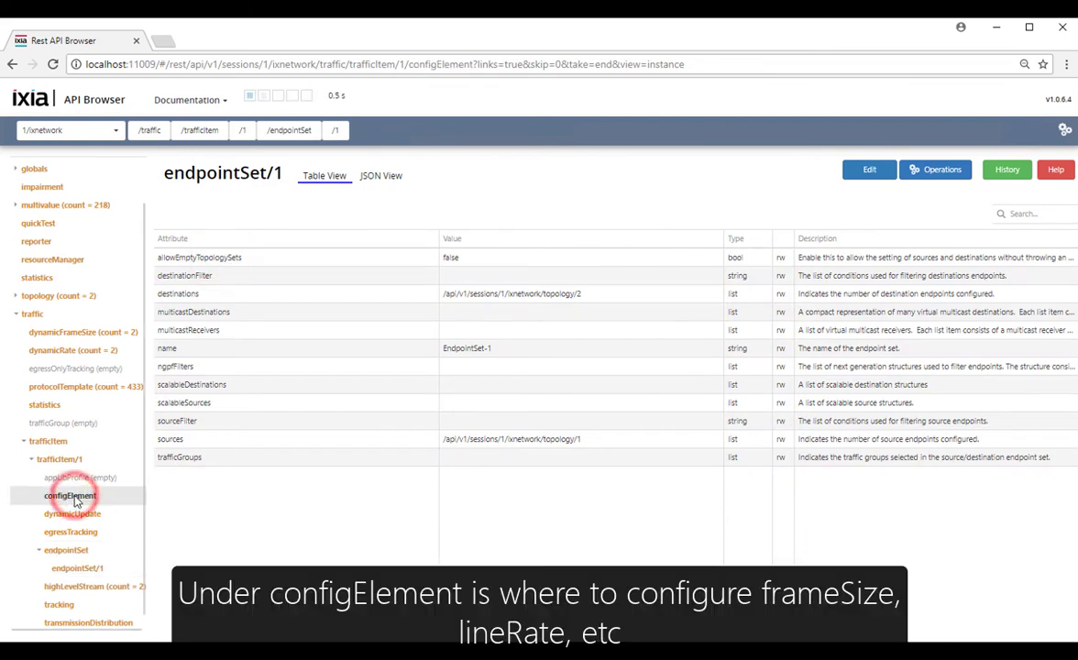
pyautogui.click(211, 257)
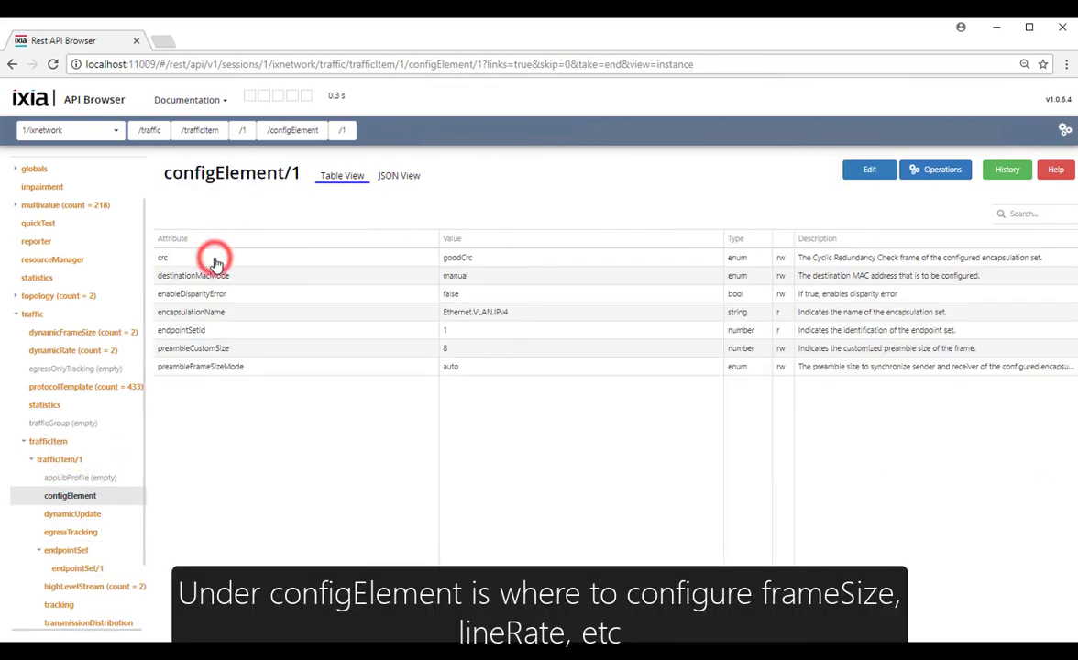
pyautogui.scroll(-3, 84, 465)
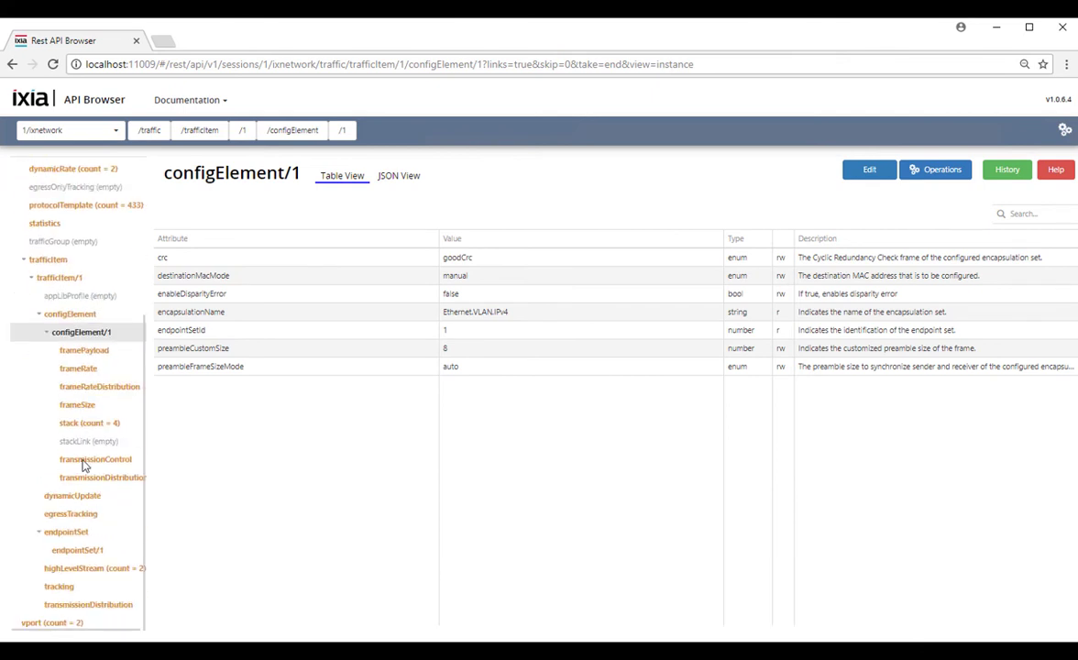
pyautogui.click(87, 369)
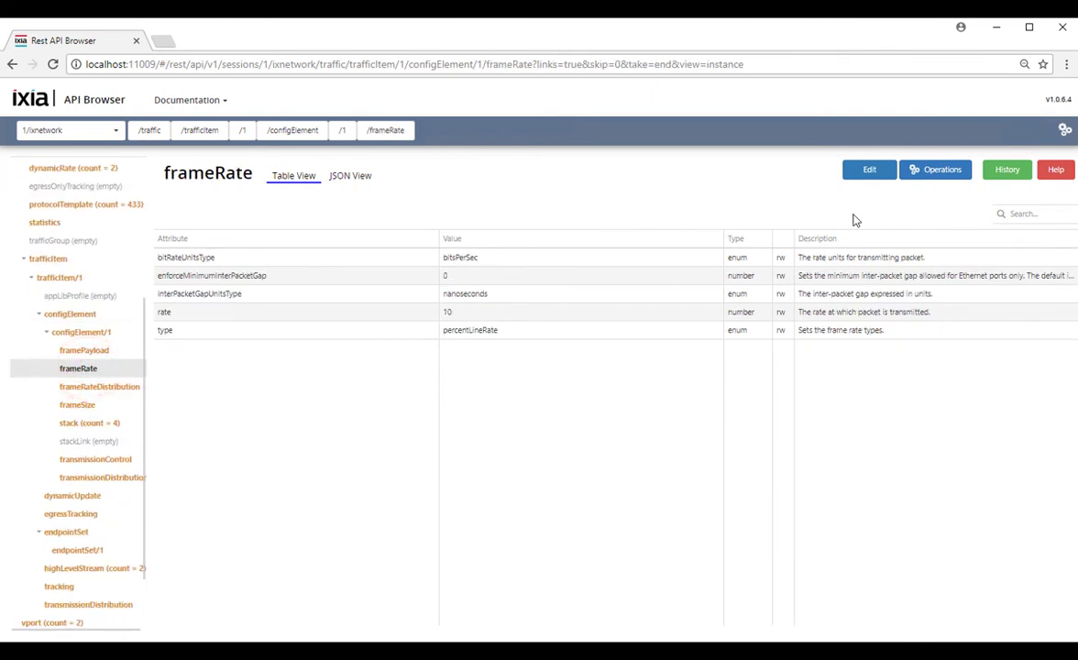
pyautogui.click(870, 172)
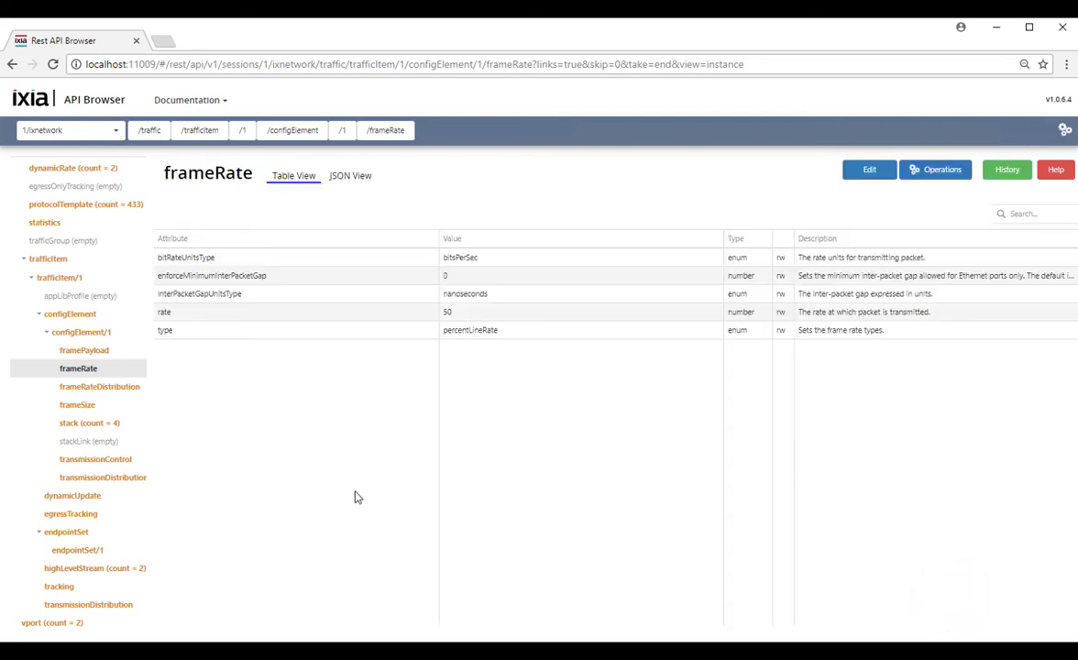
pyautogui.click(79, 408)
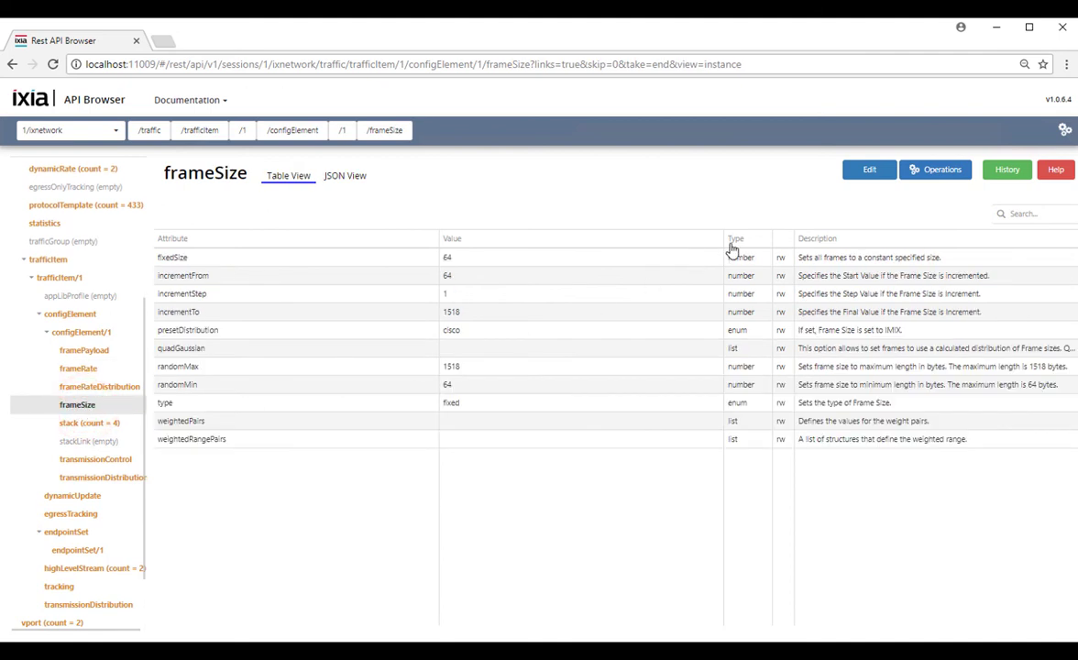
# - Commit a fixed frame size of 128 and a transmission frame count of 50000
pyautogui.click(864, 172)
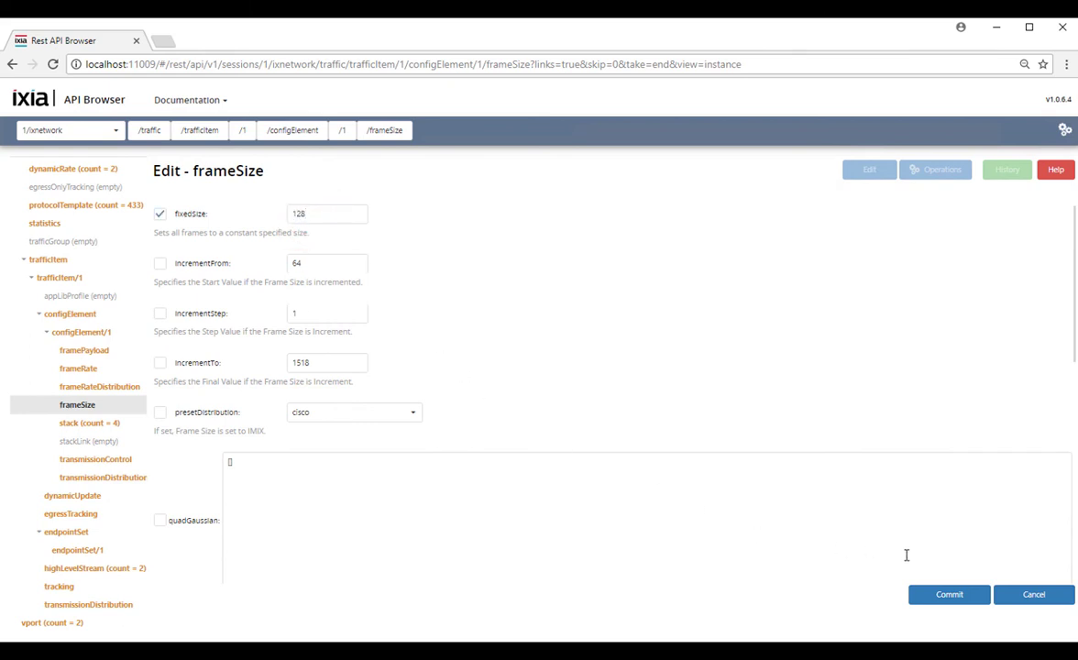
pyautogui.click(951, 598)
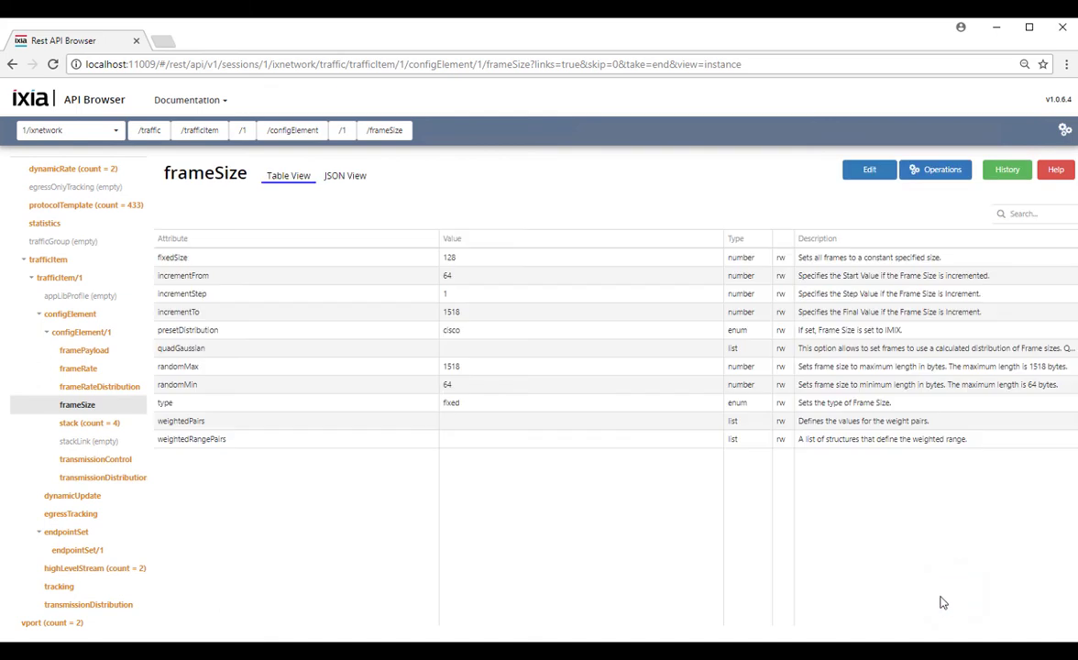
pyautogui.click(117, 458)
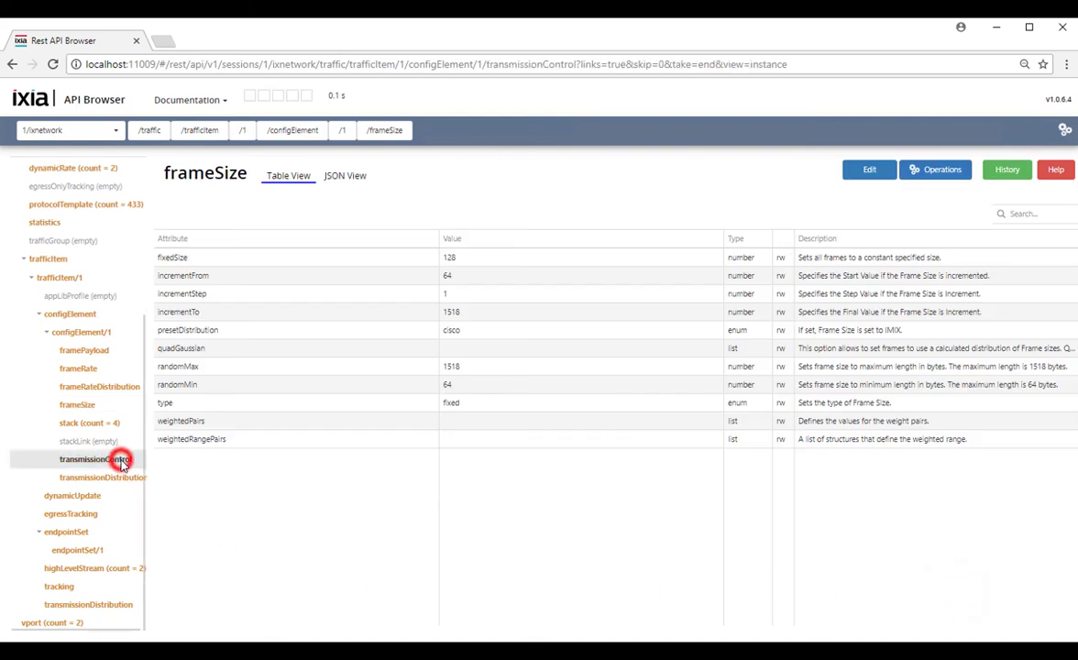
pyautogui.click(869, 169)
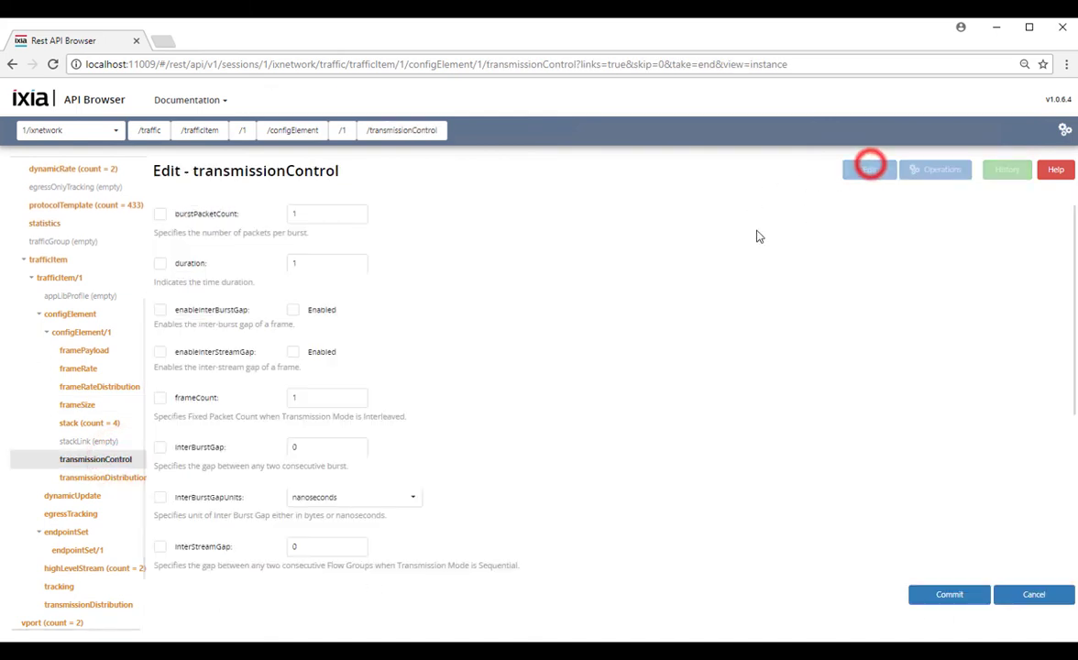
pyautogui.doubleClick(327, 395)
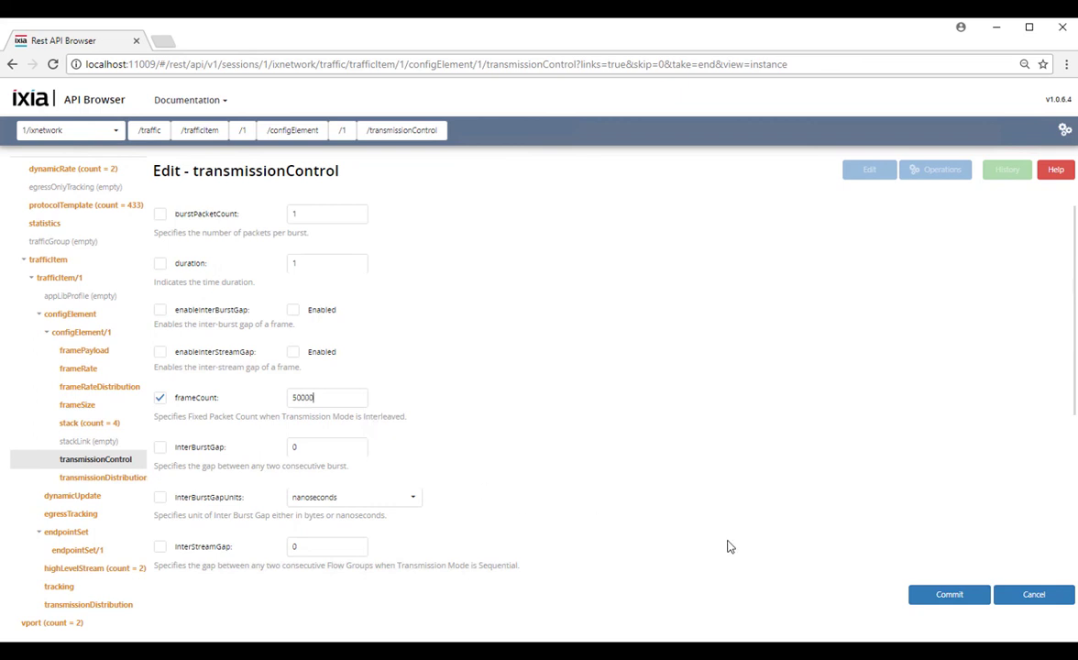
pyautogui.click(941, 596)
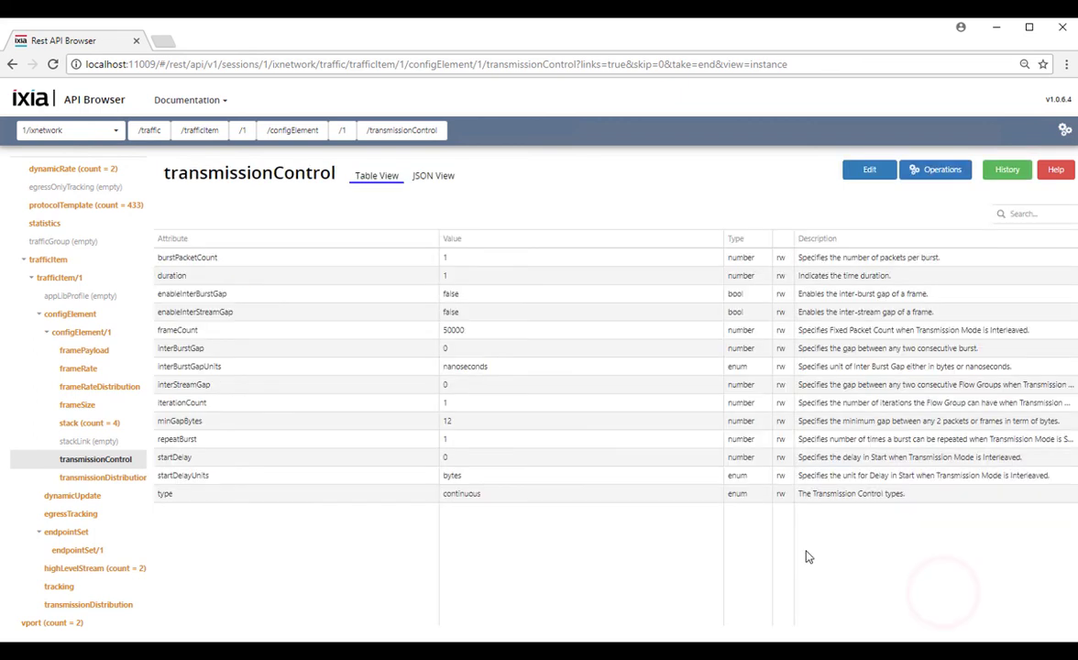
# - Bring up trafficItem/1's tracking settings in edit mode
pyautogui.click(102, 476)
pyautogui.click(62, 585)
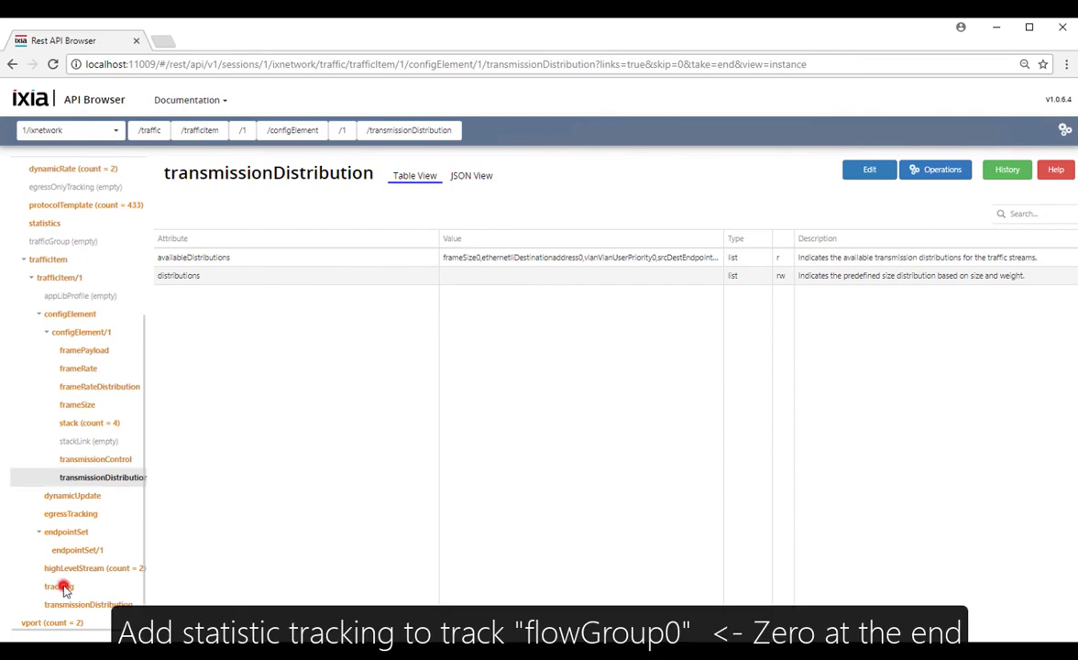
pyautogui.click(879, 165)
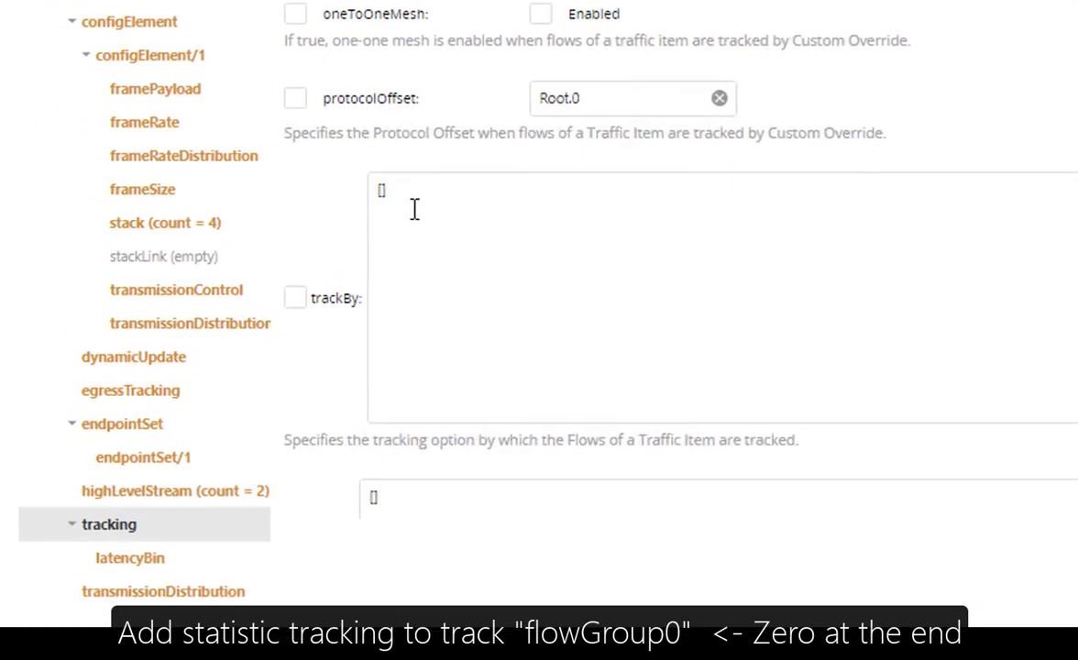
# - Set trackBy to ['flowGroup0'] and commit the tracking change
pyautogui.click(382, 187)
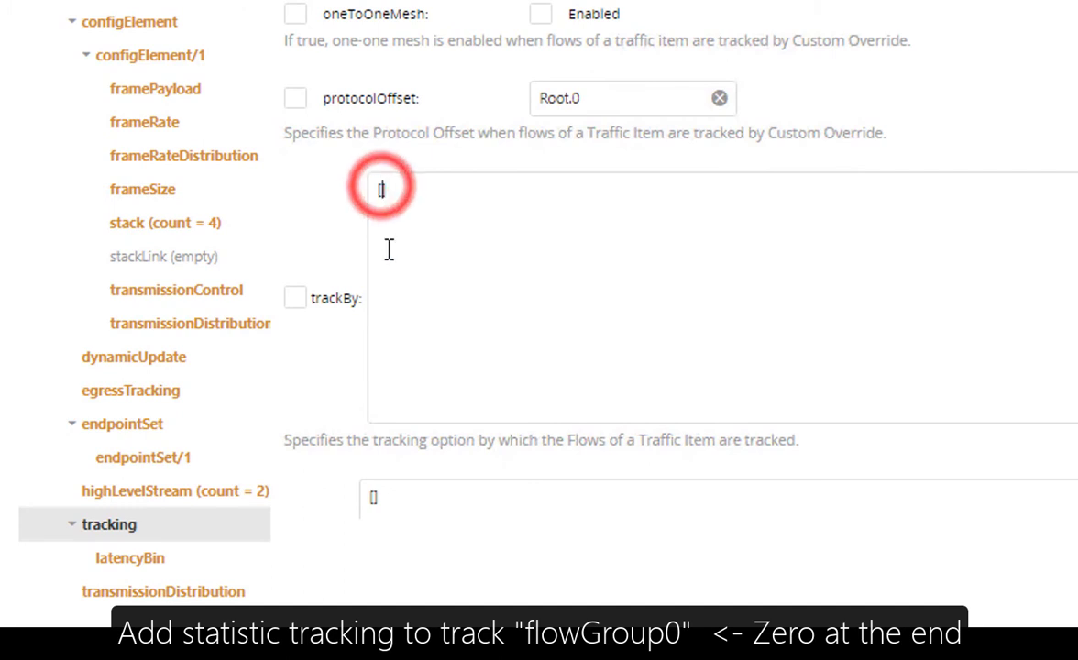
pyautogui.write("'")
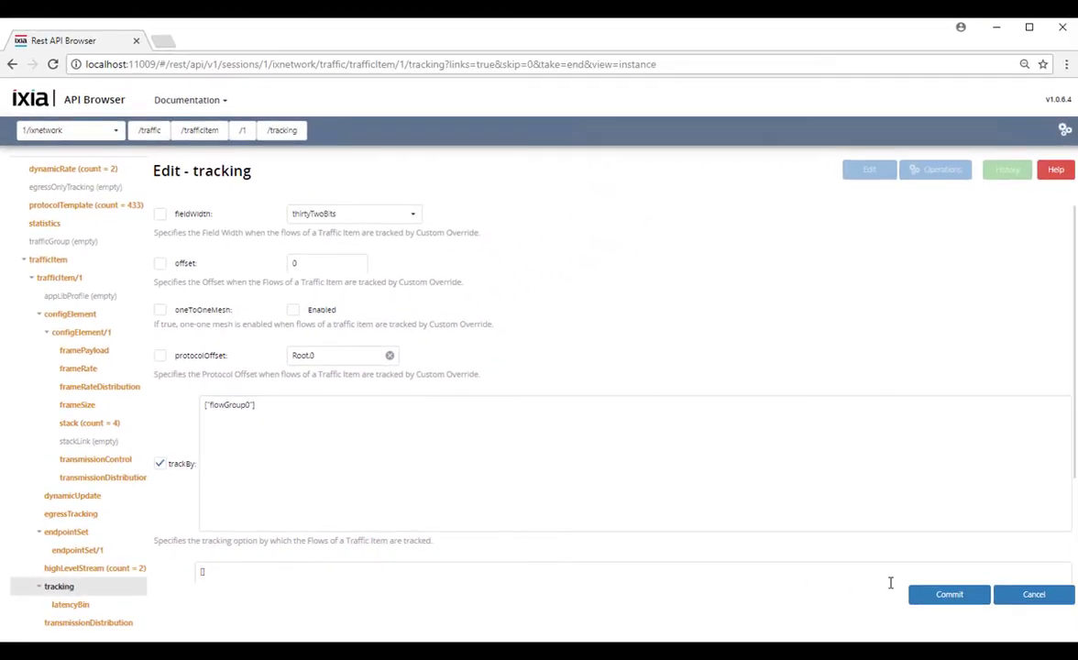
pyautogui.click(944, 595)
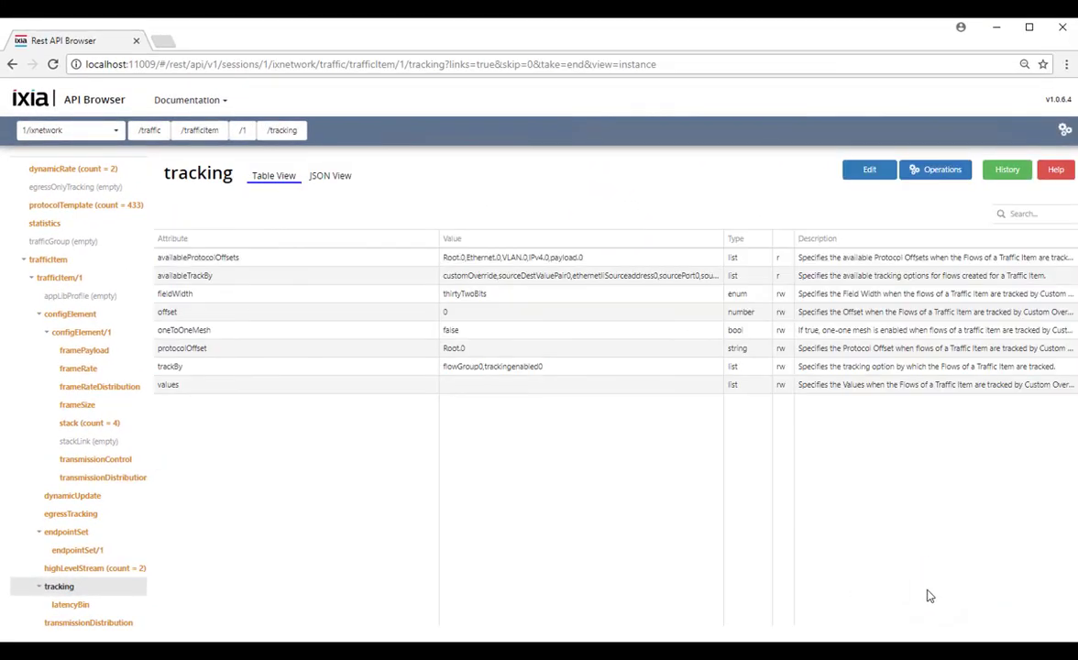
pyautogui.scroll(-1, 126, 575)
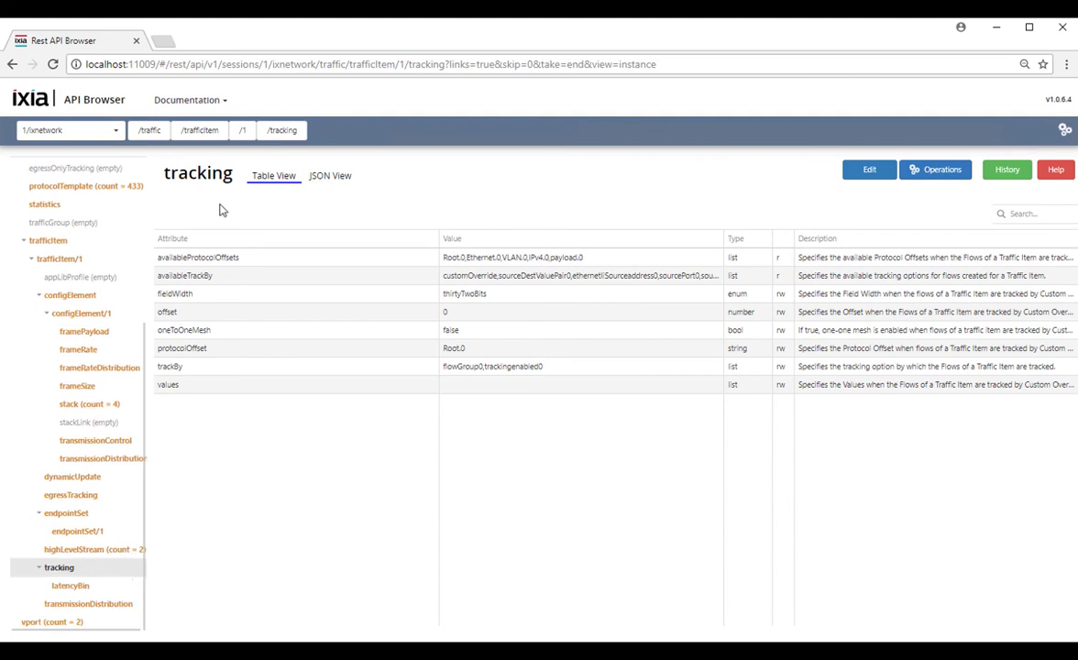
pyautogui.scroll(3, 87, 316)
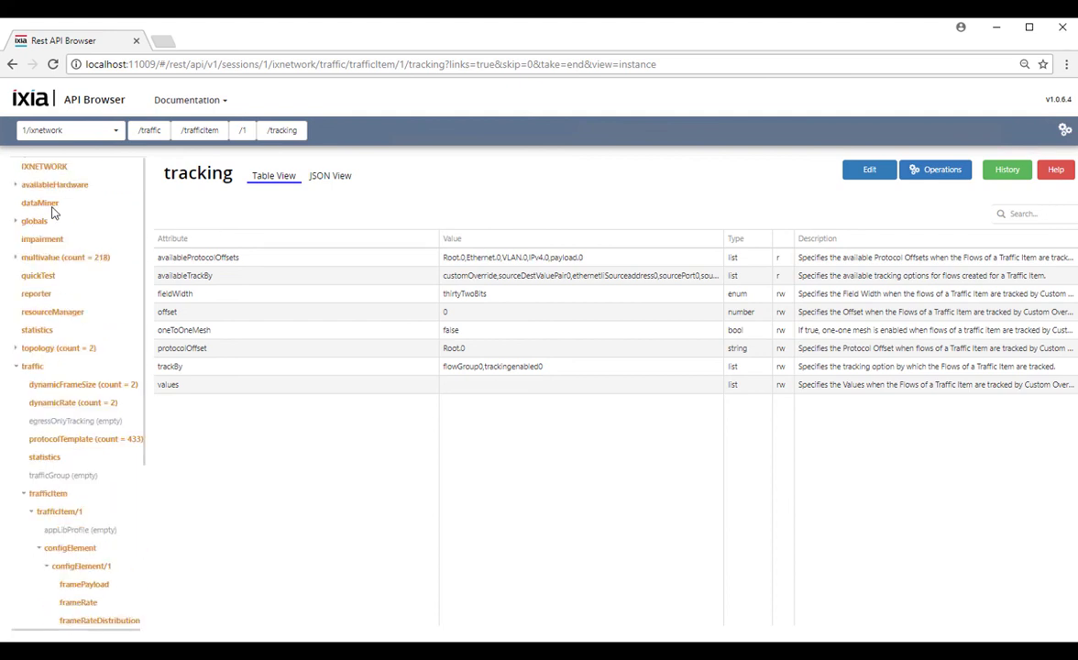
# - Run the apply operation on the traffic object, getting SUCCESS at 100% progress
pyautogui.click(52, 167)
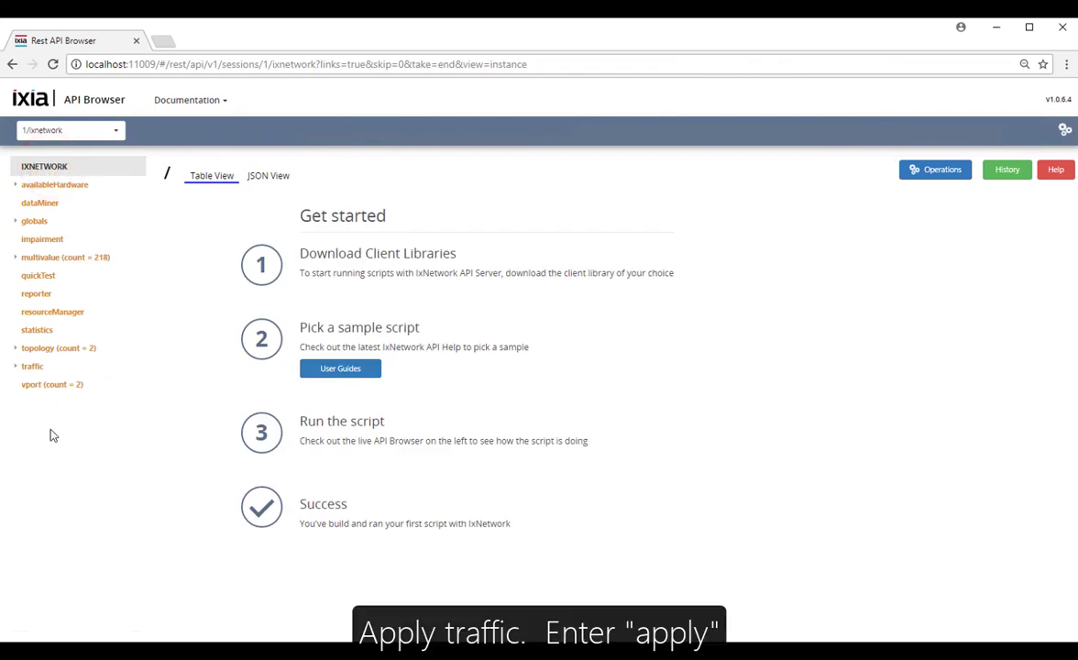
pyautogui.click(37, 371)
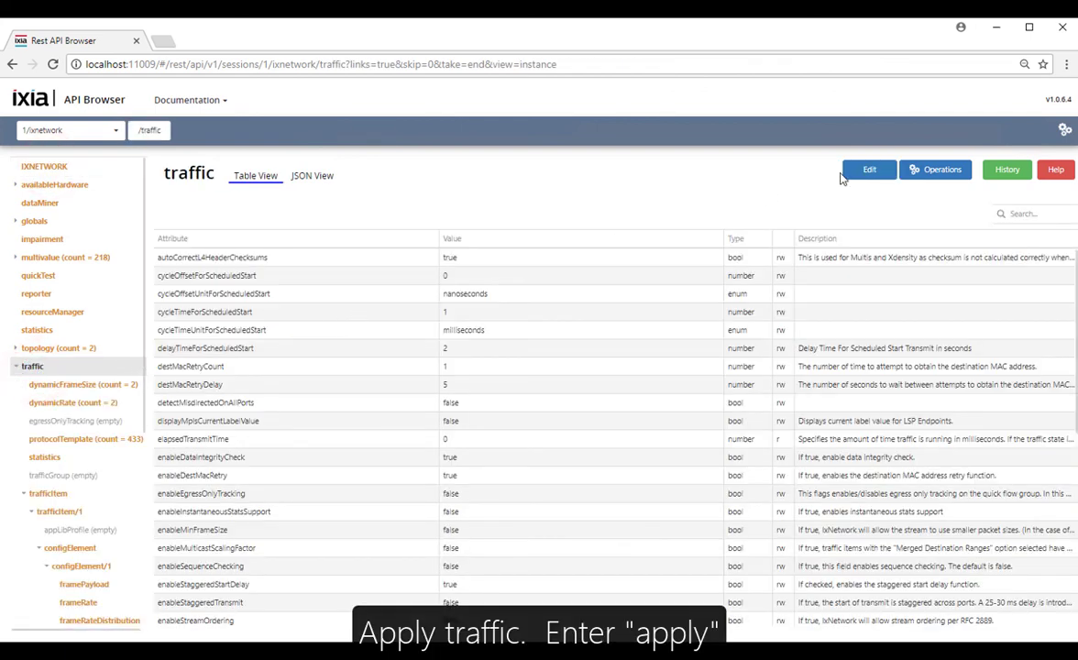
pyautogui.click(933, 171)
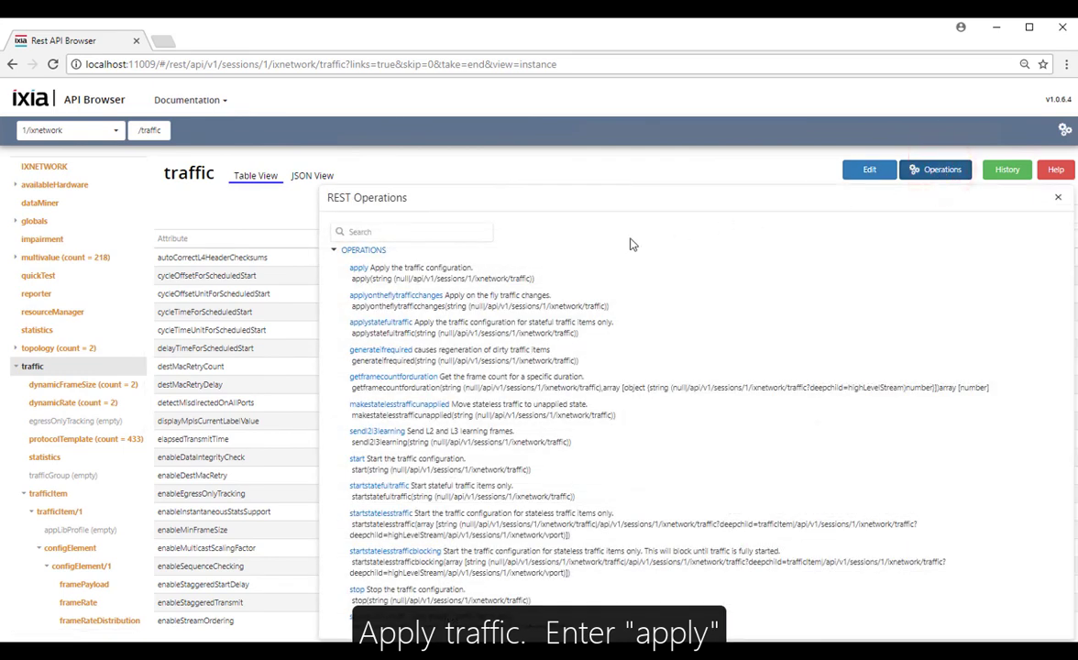
pyautogui.click(465, 233)
pyautogui.write('apply')
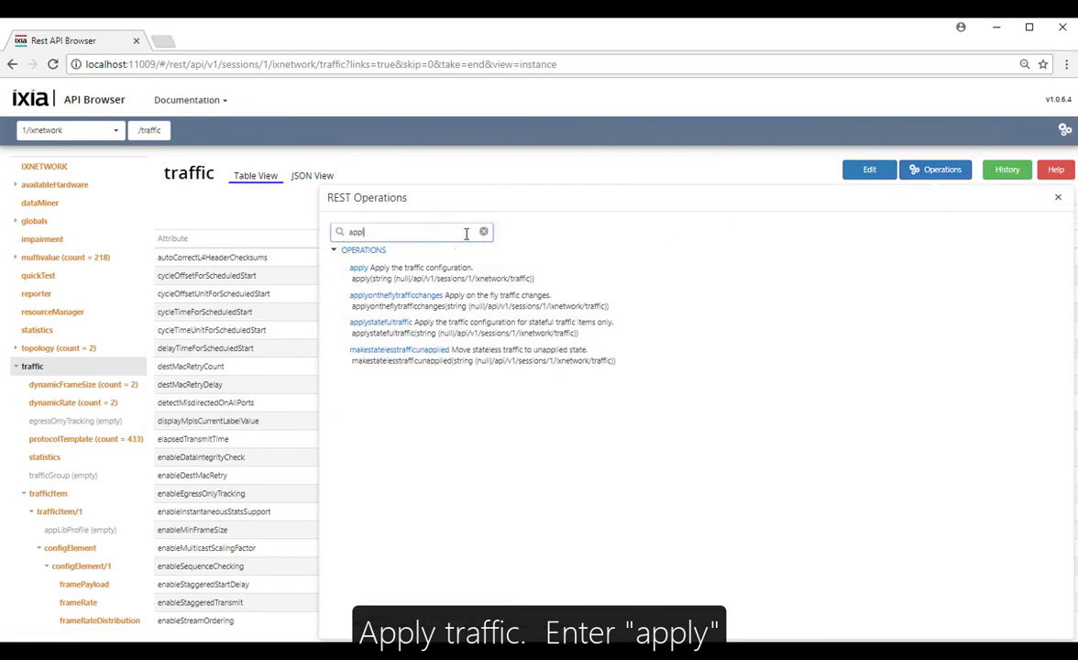
pyautogui.click(356, 269)
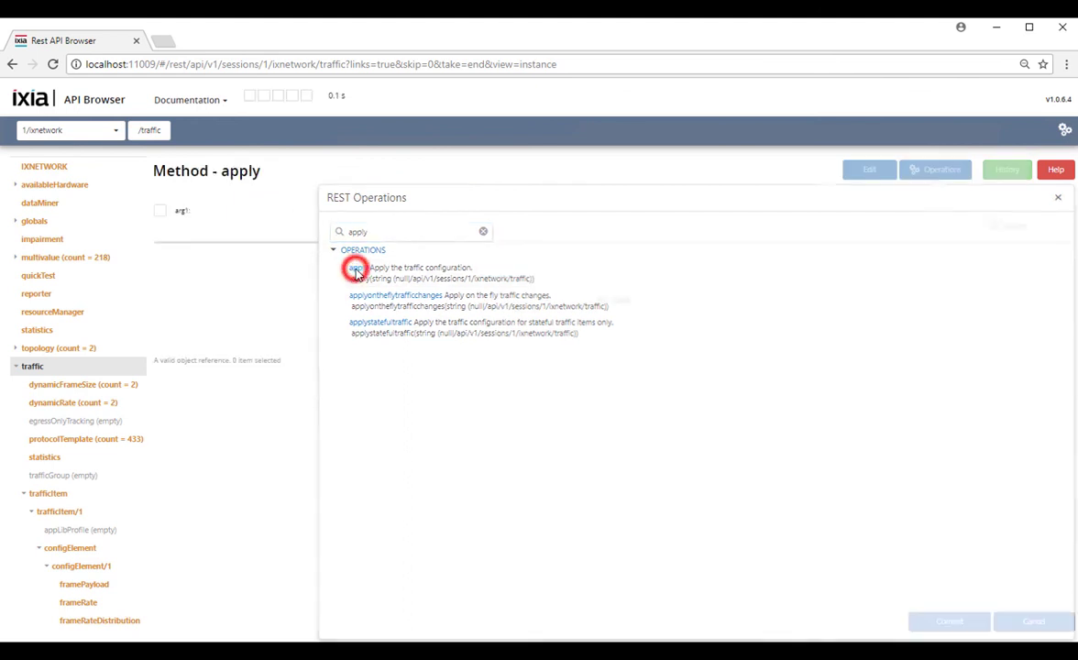
pyautogui.click(172, 270)
pyautogui.click(942, 623)
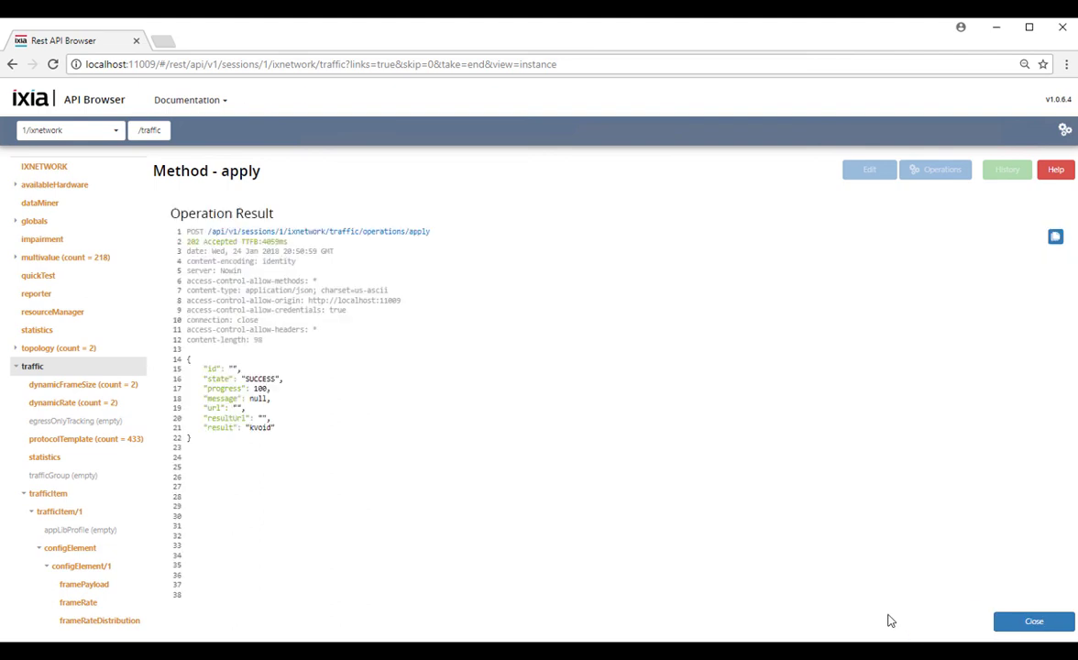
pyautogui.click(1035, 623)
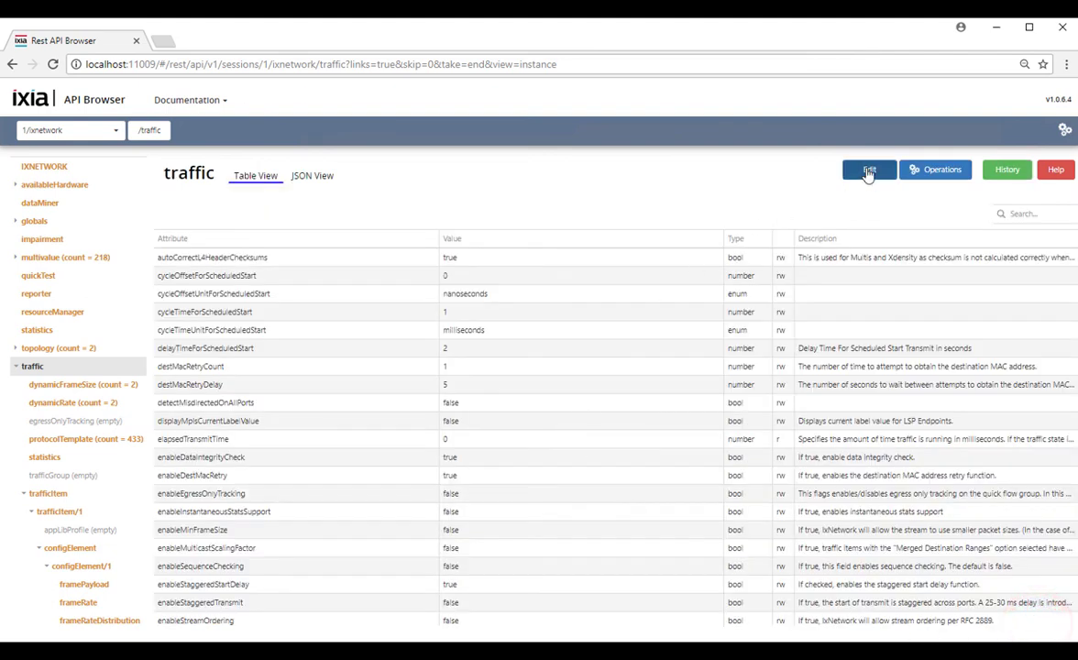
# - Run the start operation on the traffic object, getting SUCCESS at 100% progress
pyautogui.click(937, 173)
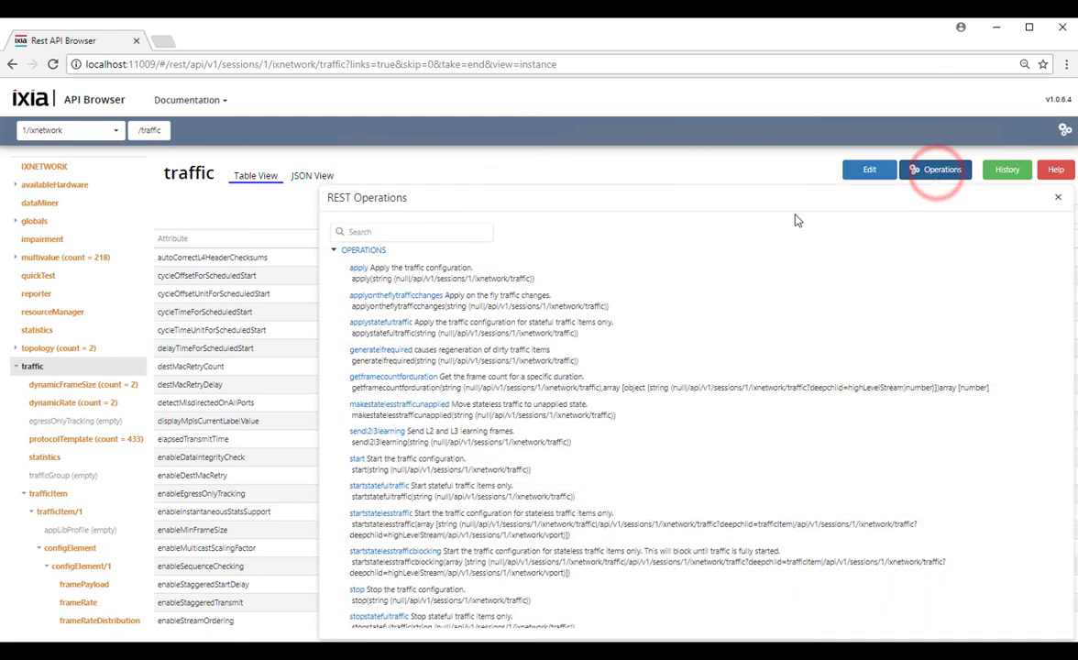
pyautogui.click(445, 227)
pyautogui.write('start')
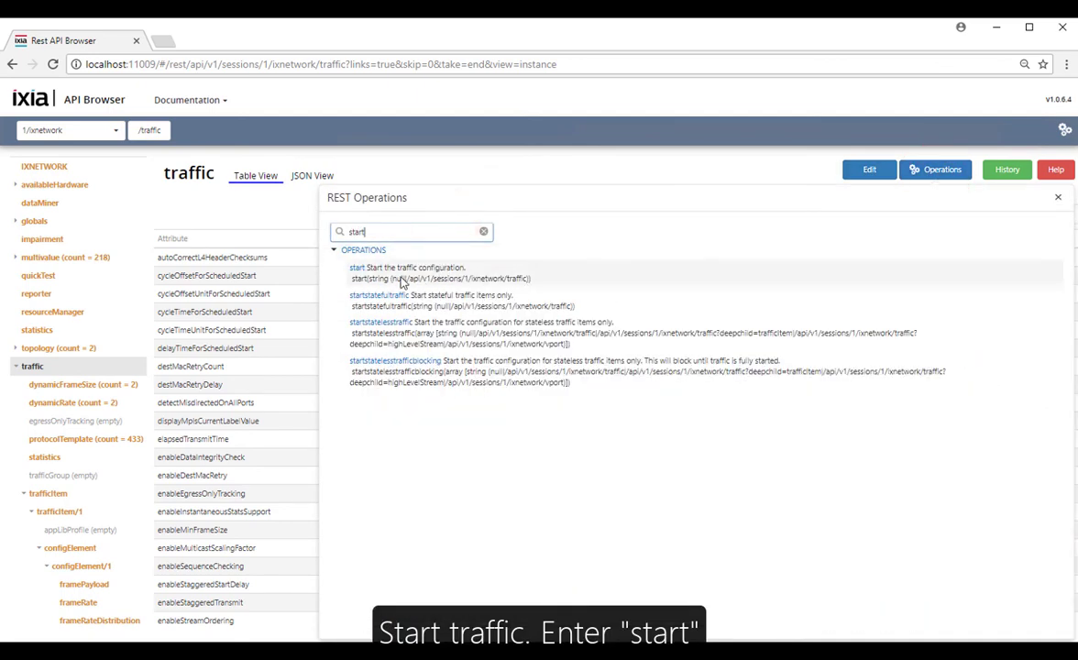
pyautogui.click(361, 272)
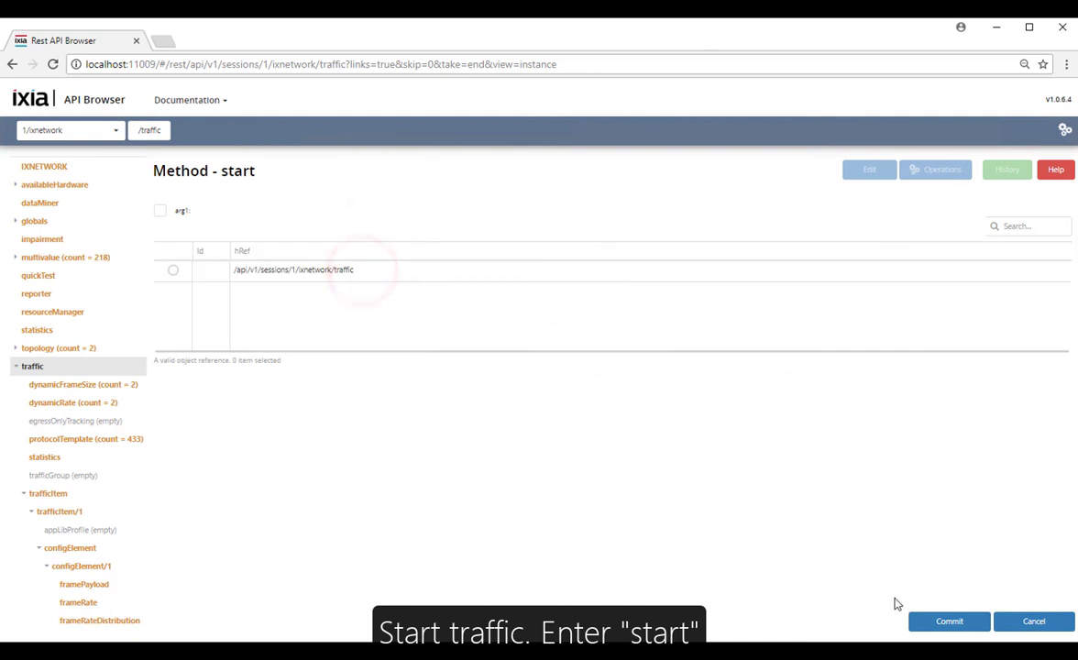
pyautogui.click(173, 271)
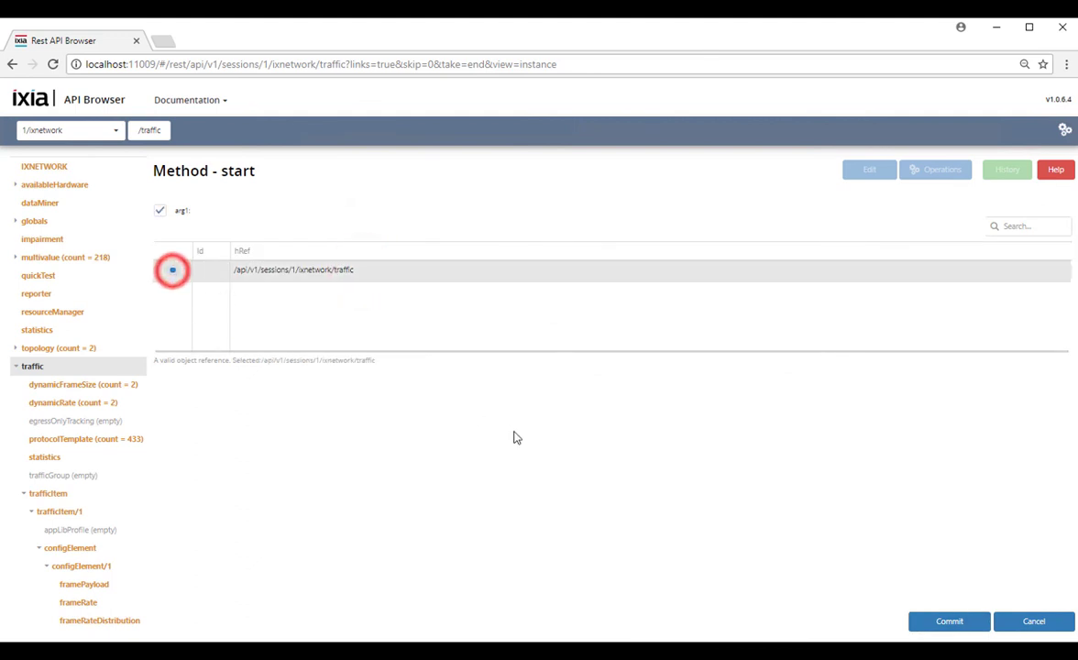
pyautogui.click(948, 621)
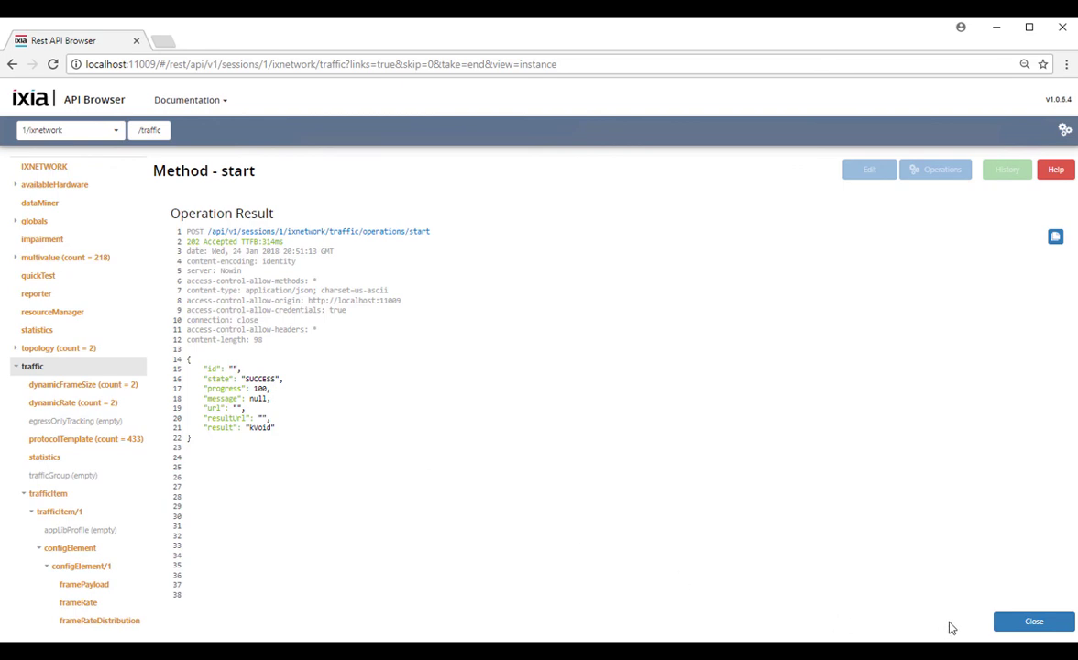
pyautogui.click(1034, 623)
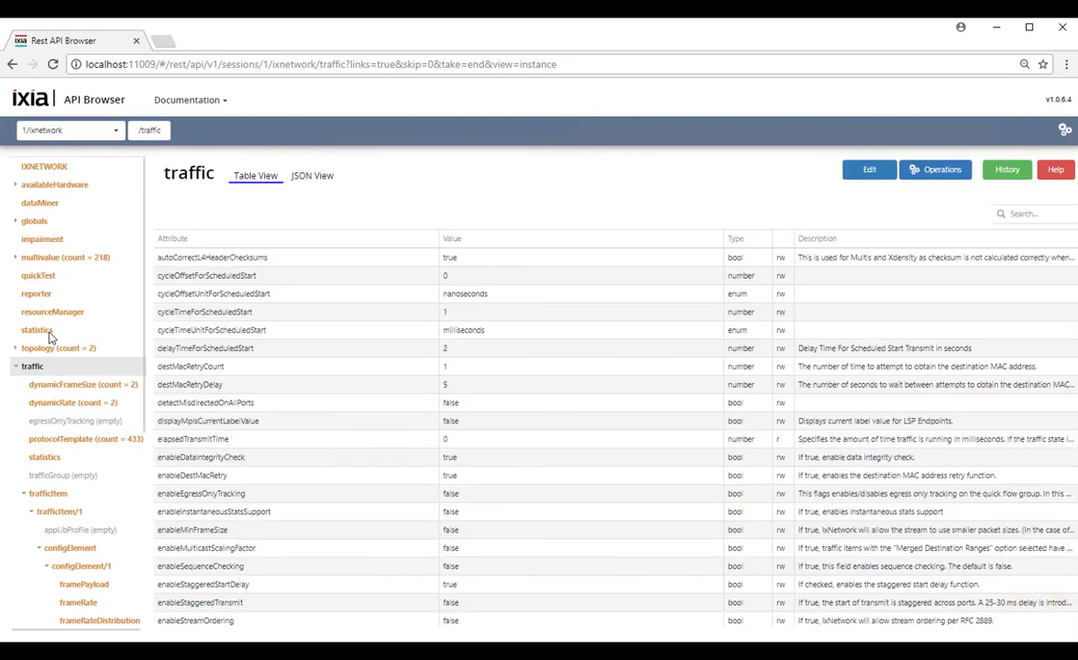
# - View Flow Statistics in the statistics widget, showing both flow groups near 400,000 frames
pyautogui.click(46, 330)
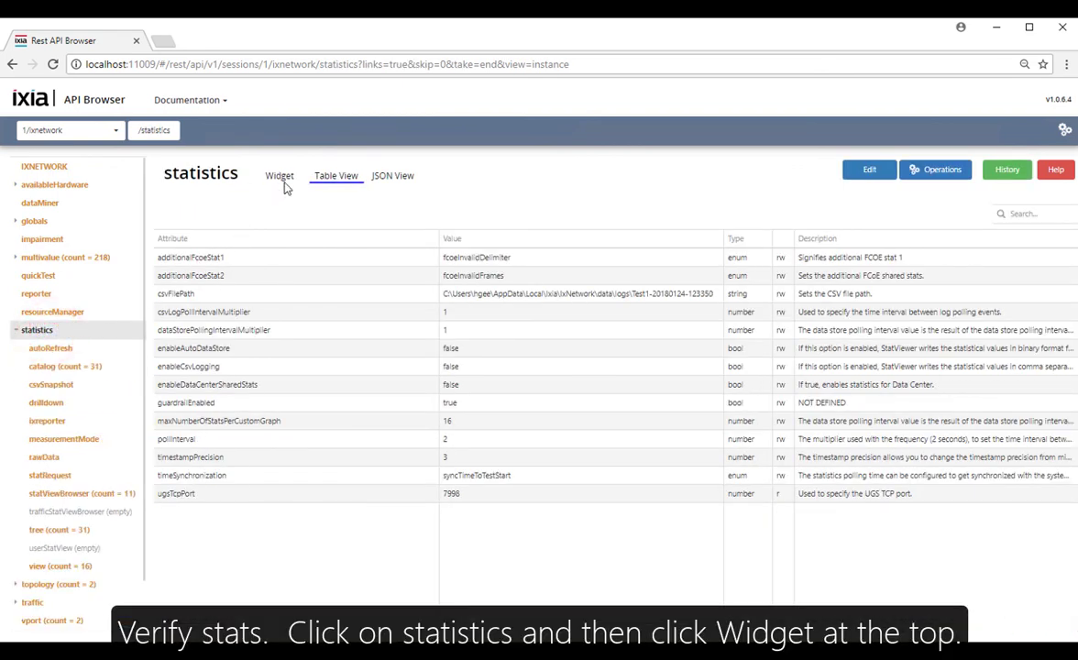
pyautogui.click(281, 178)
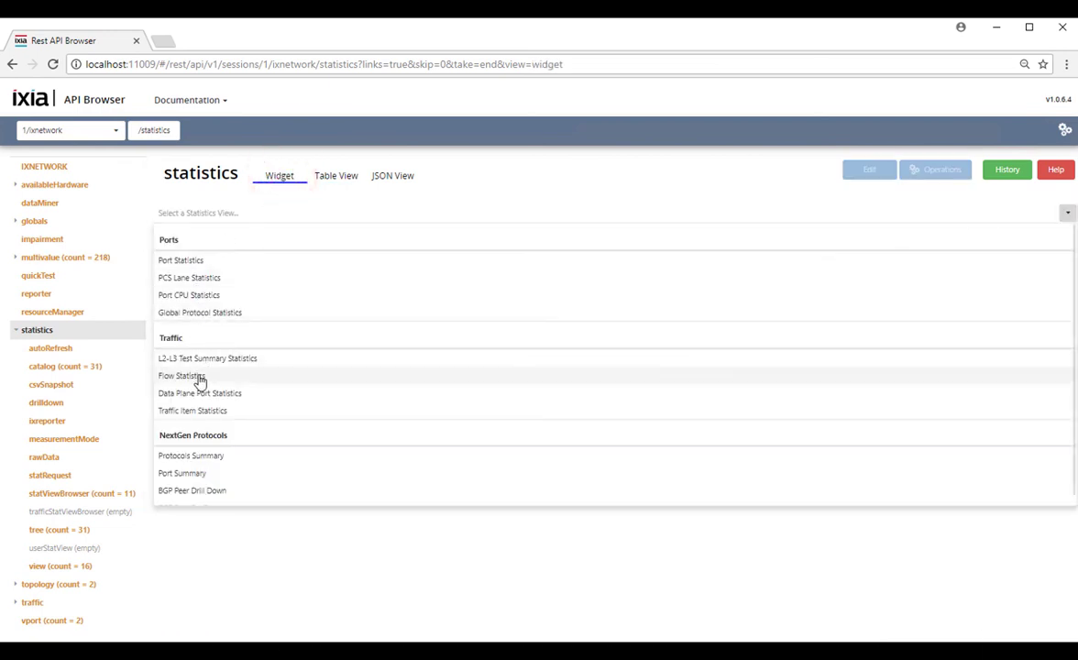
pyautogui.click(198, 377)
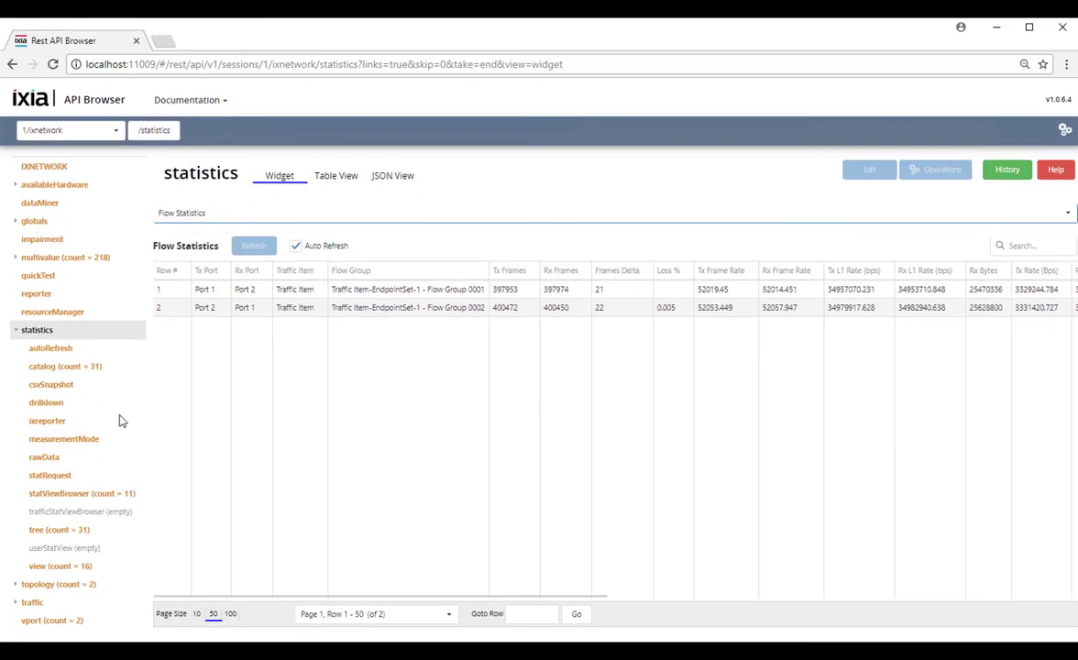
pyautogui.click(33, 598)
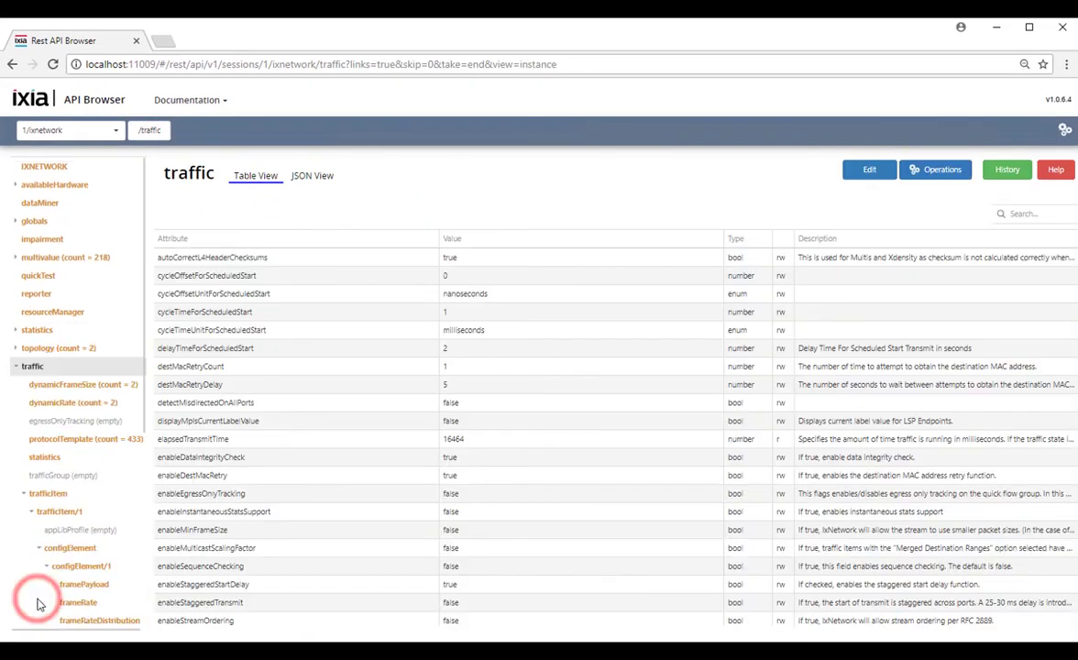
# - Run the stop operation on the traffic object so isTrafficRunning reads false
pyautogui.click(942, 171)
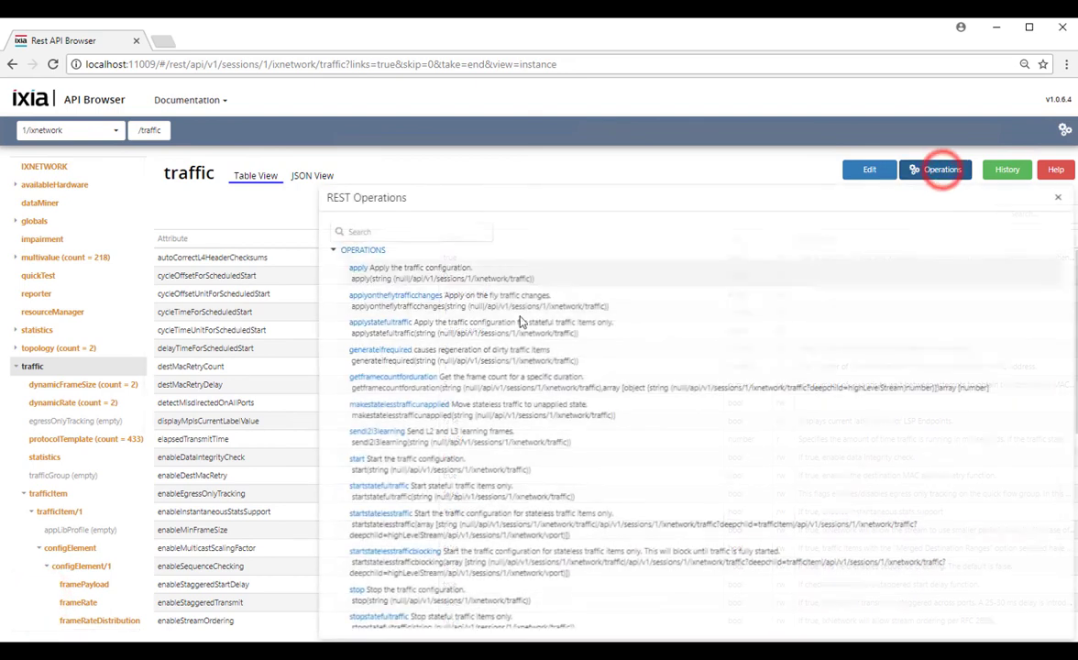
pyautogui.click(371, 231)
pyautogui.write('stop')
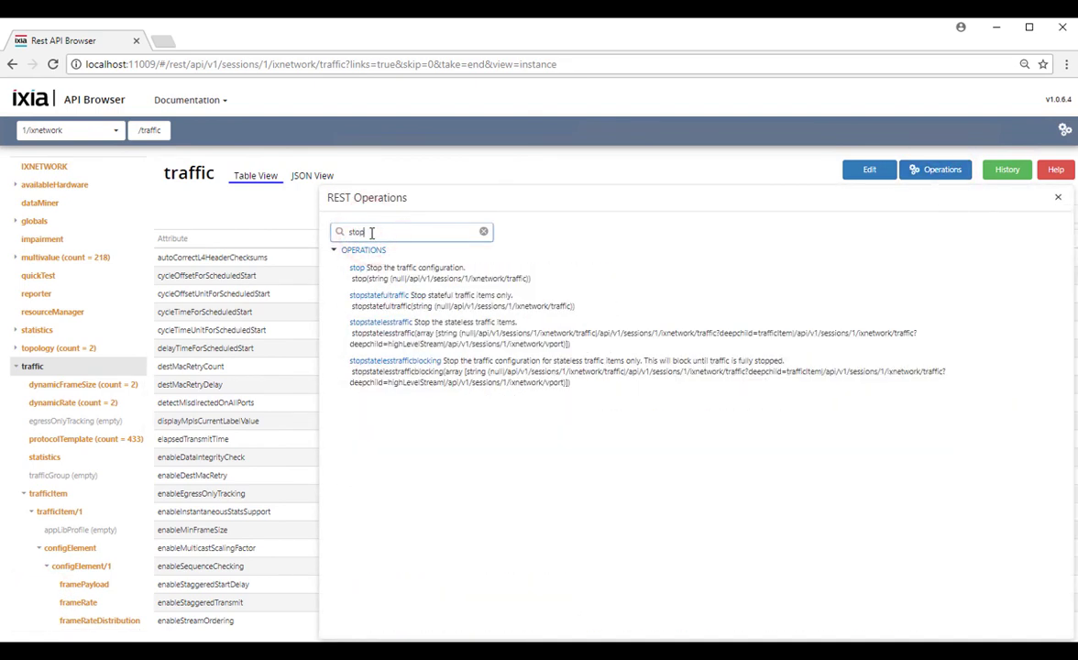
pyautogui.click(357, 268)
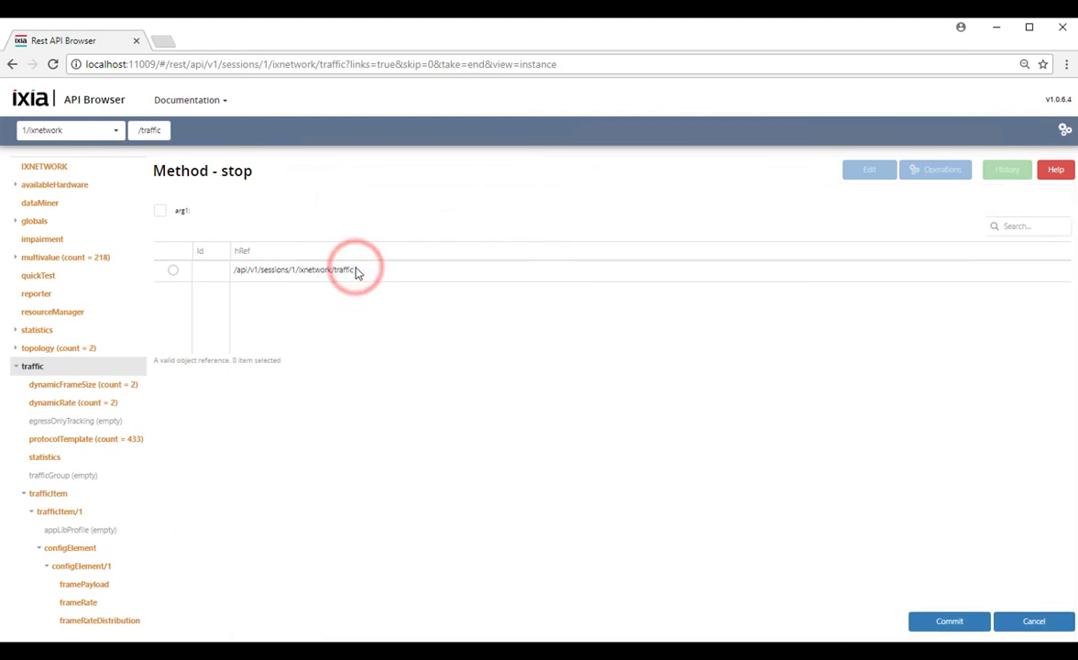
pyautogui.click(173, 270)
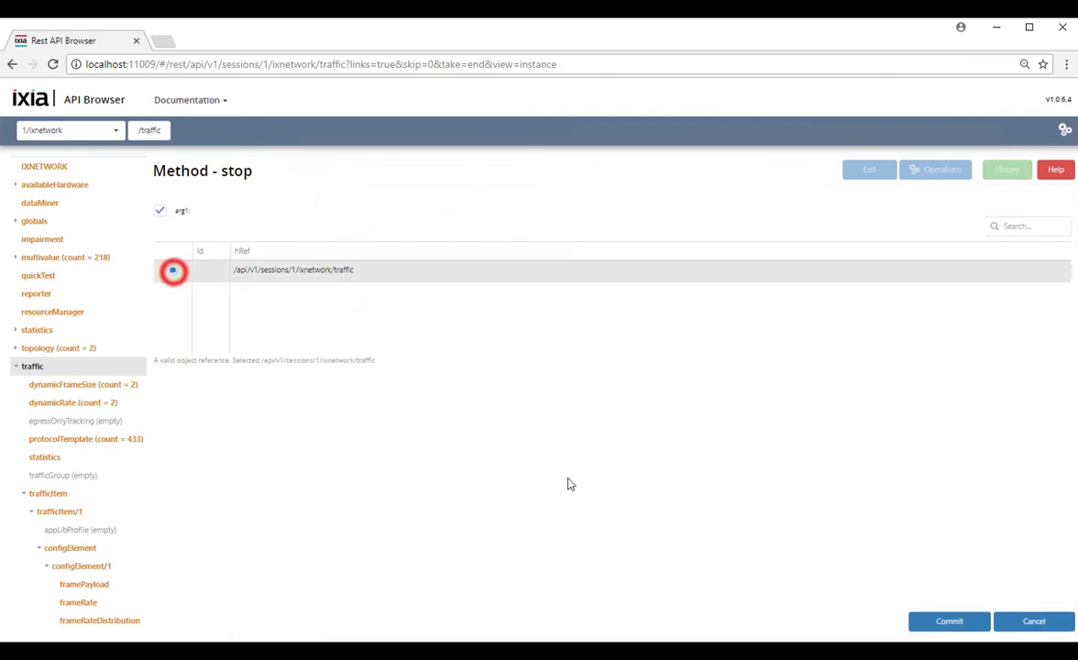
pyautogui.click(950, 622)
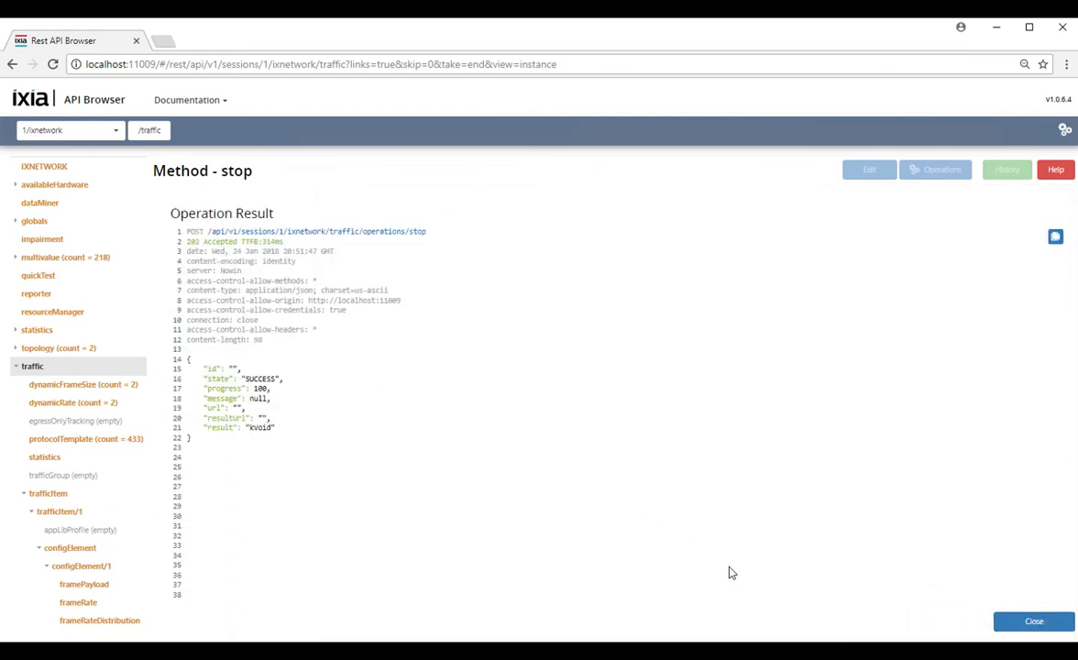
pyautogui.click(1033, 621)
pyautogui.scroll(-3, 407, 572)
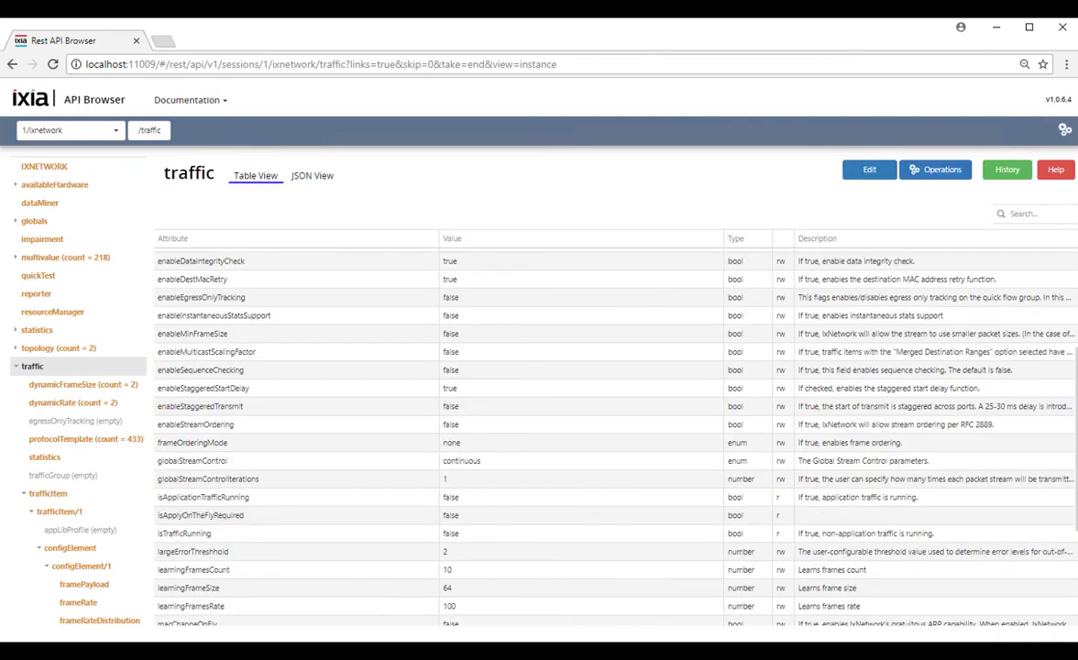